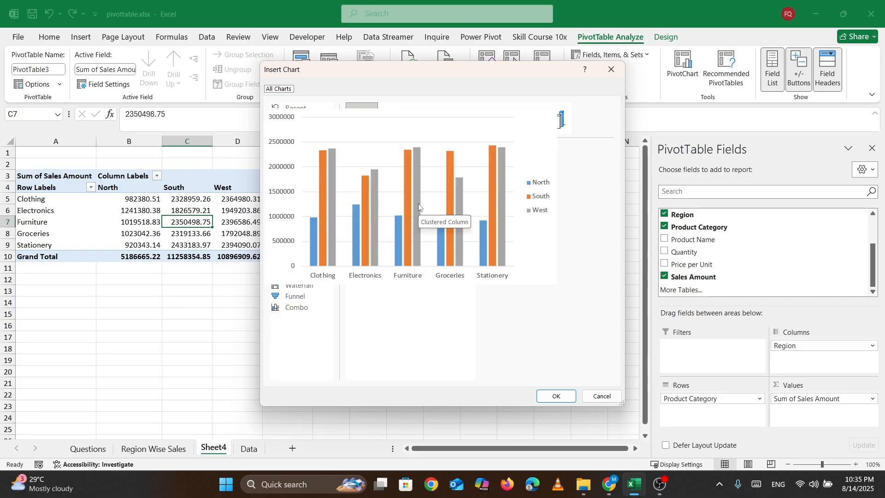
Insert a clustered column PivotChart beside the pivot table and remove its axes, gridlines and legend
click(556, 396)
drag(372, 235, 528, 247)
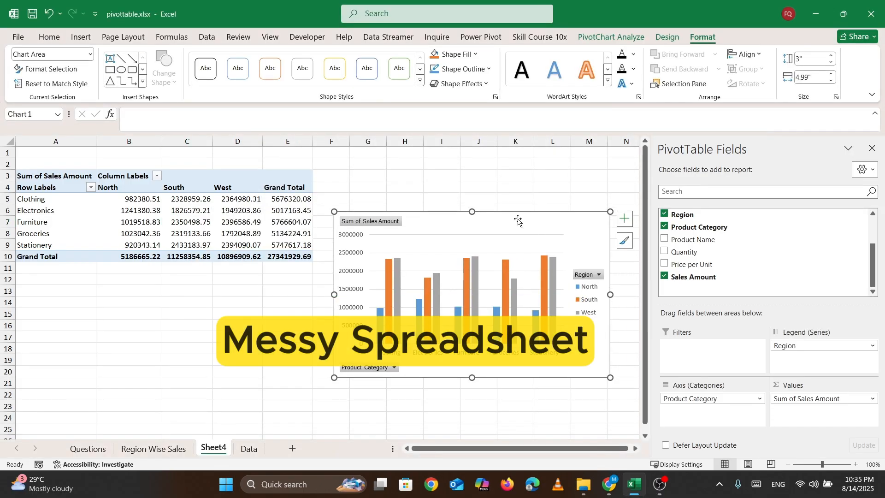
click(625, 219)
click(650, 310)
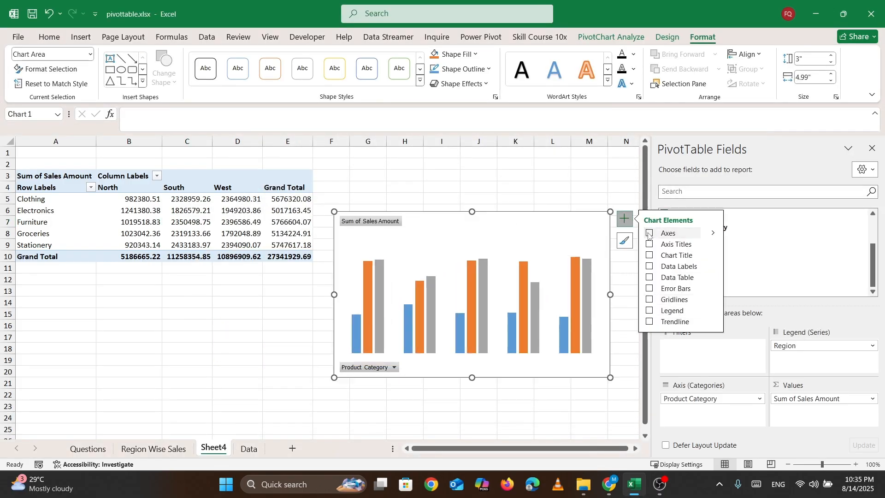
right_click(358, 222)
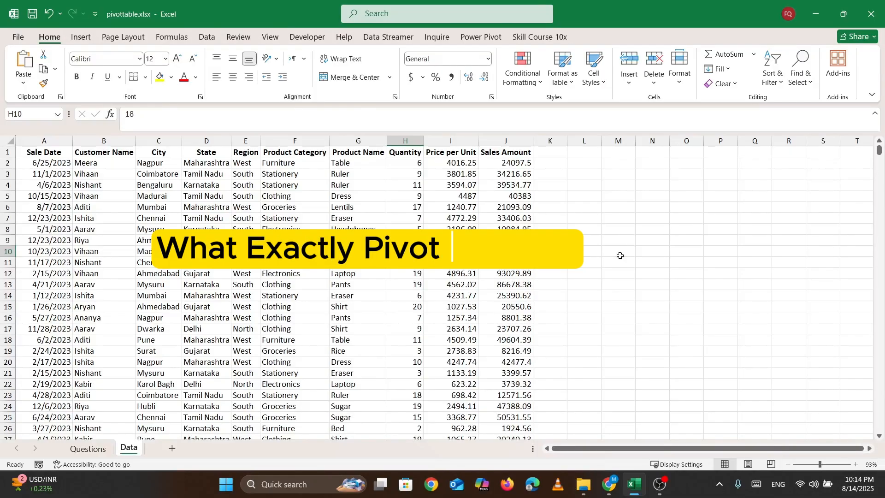
click(563, 275)
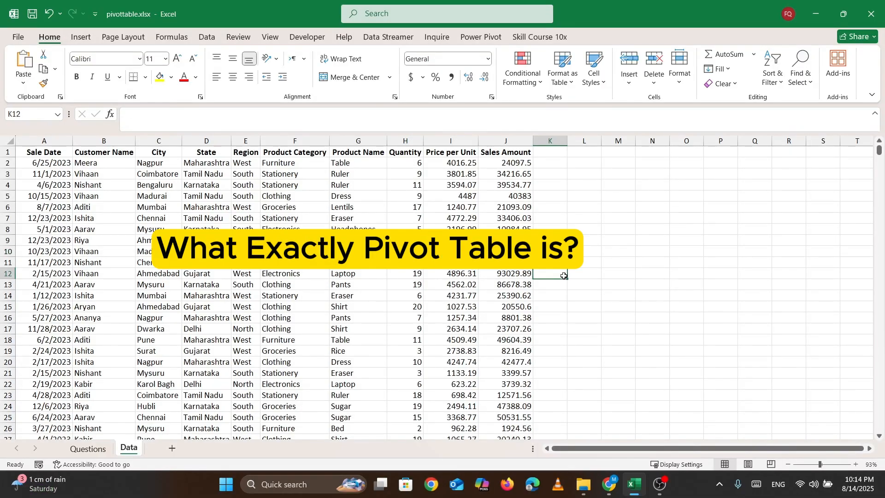
click(553, 241)
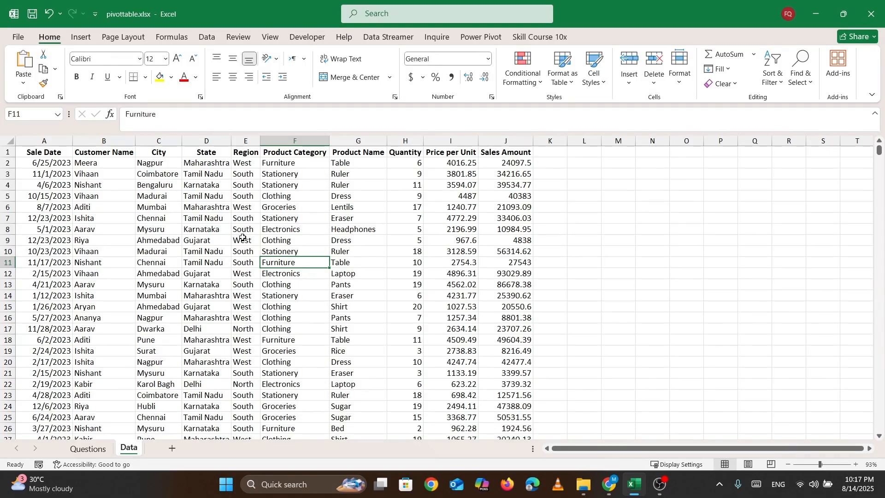
key(Up)
key(ctrl+a)
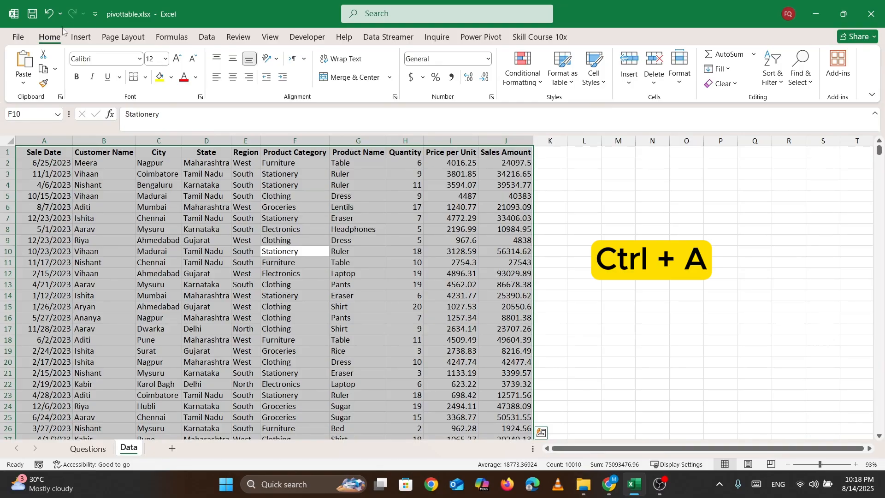
click(80, 37)
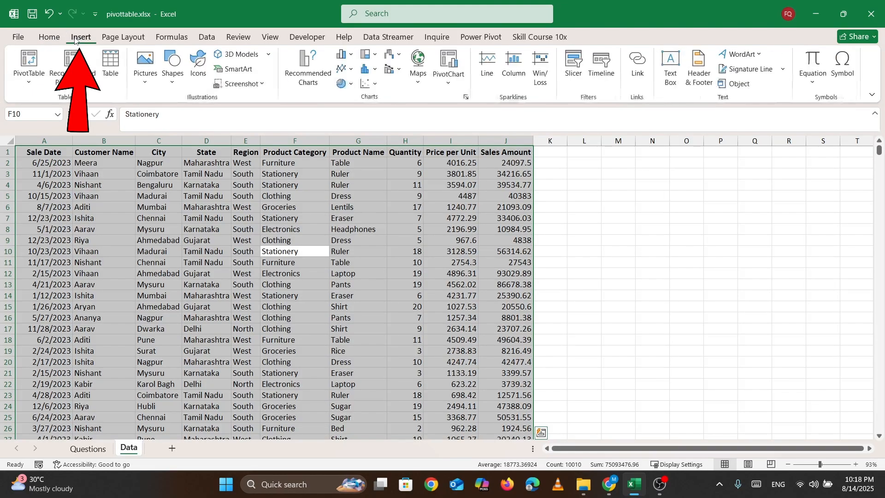
click(29, 63)
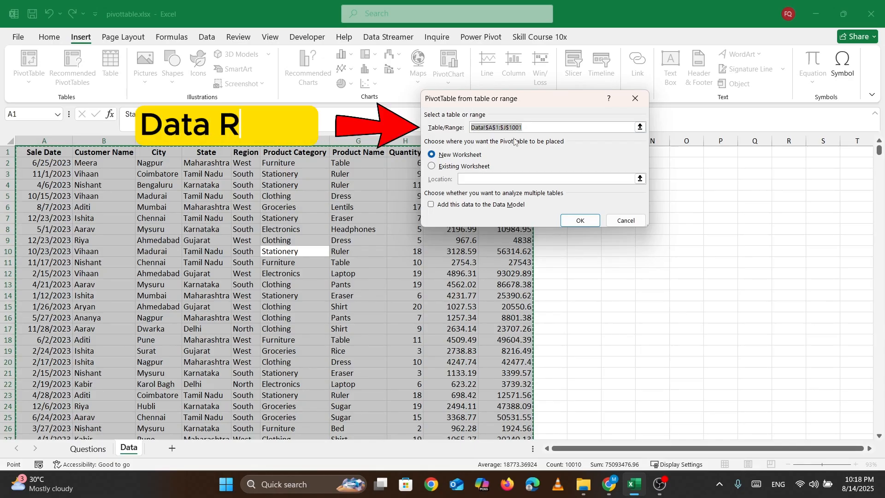
click(617, 221)
click(385, 239)
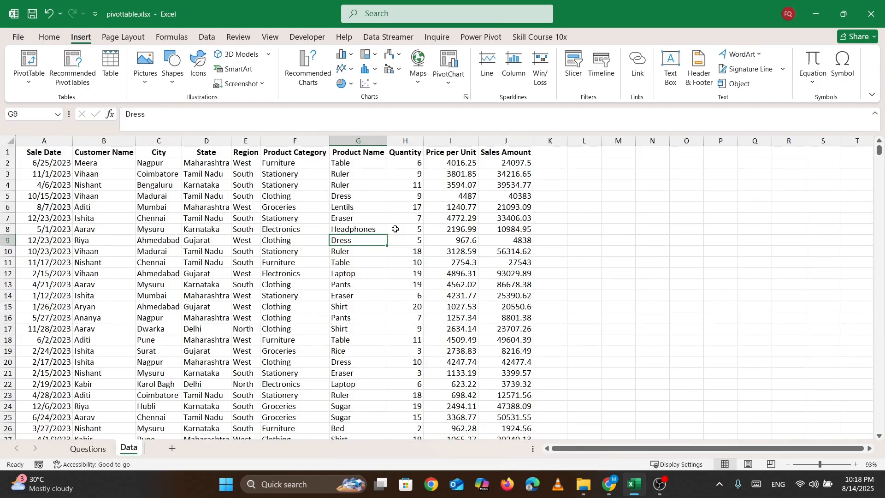
click(201, 263)
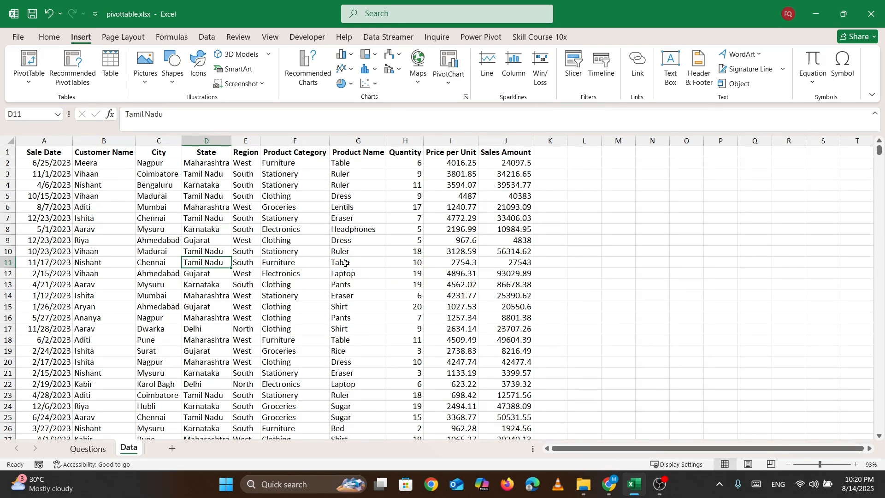
click(358, 203)
key(Down)
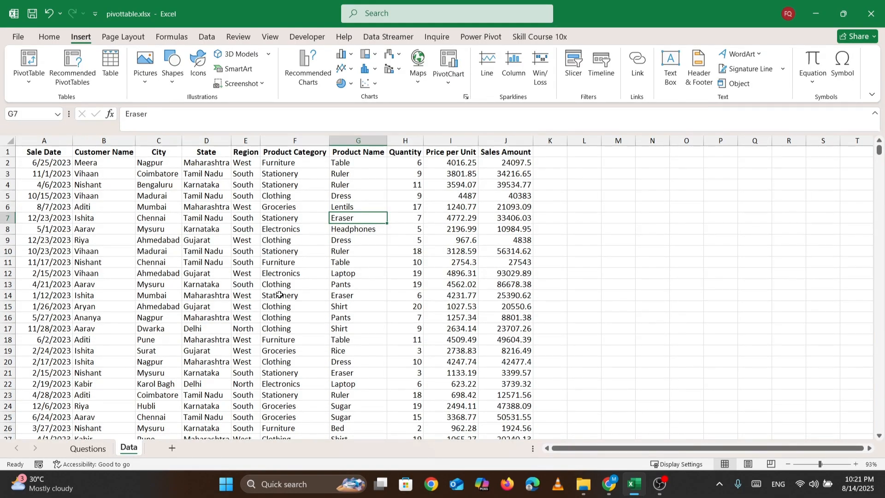
Convert the whole sales data range on the Data sheet into a table with headers
click(297, 238)
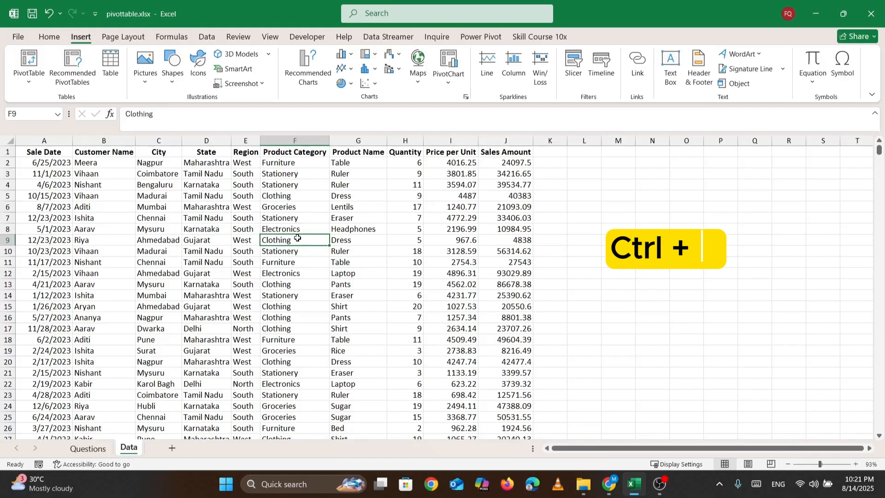
key(ctrl+a)
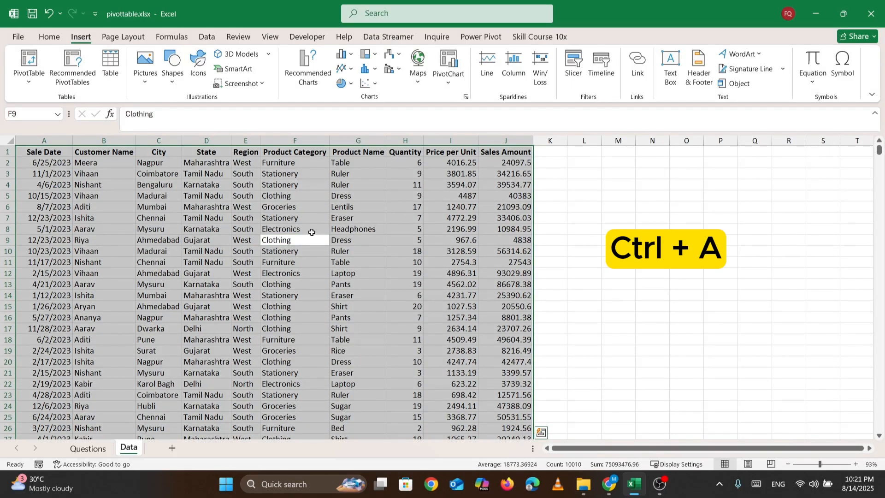
key(ctrl+t)
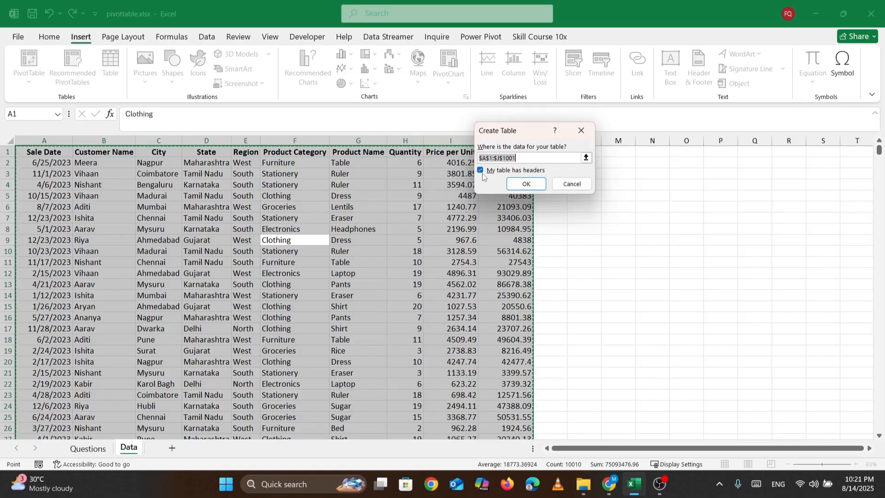
click(519, 186)
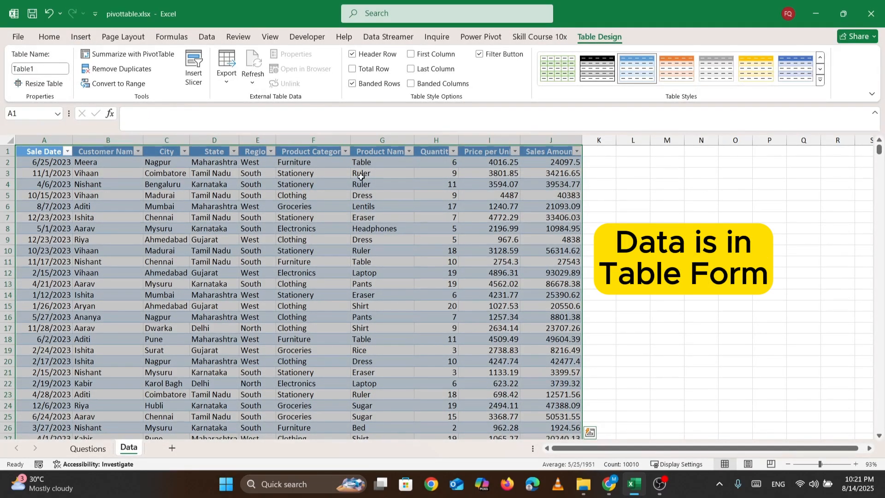
Rename the new table as sales_data
click(41, 71)
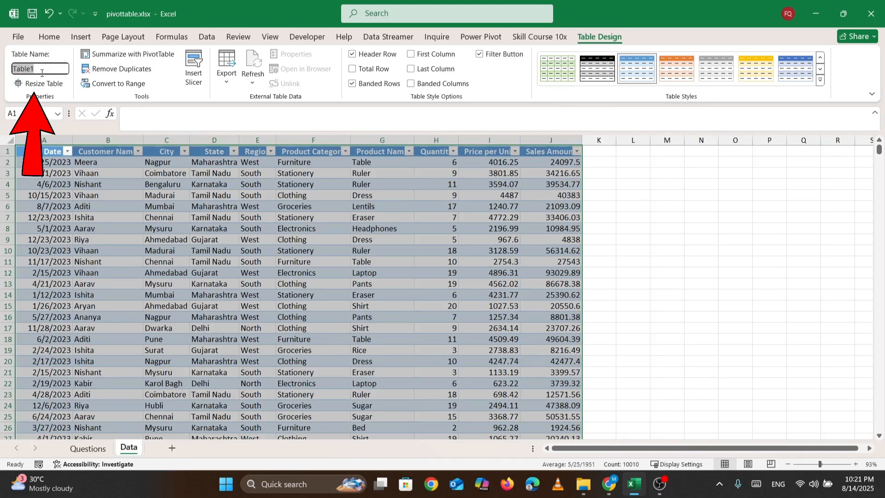
key(BackSpace)
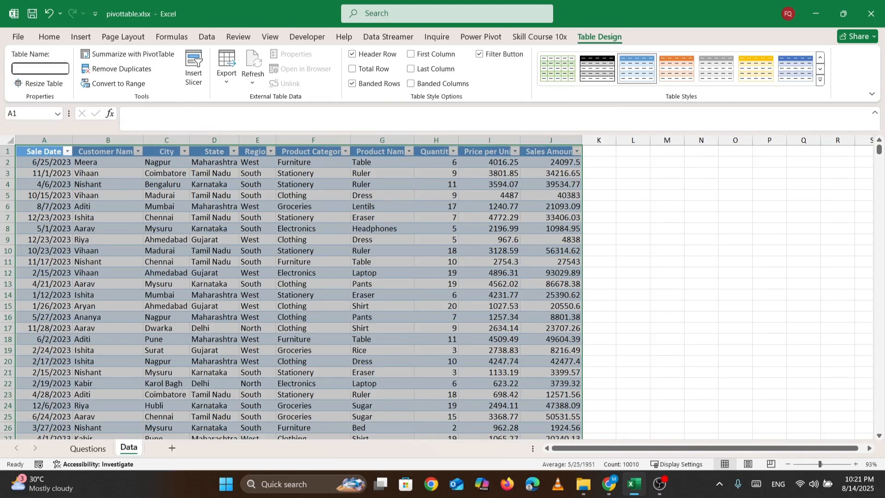
text(sales data)
key(BackSpace)
key(BackSpace)
key(BackSpace)
key(BackSpace)
key(BackSpace)
text(_data)
key(Return)
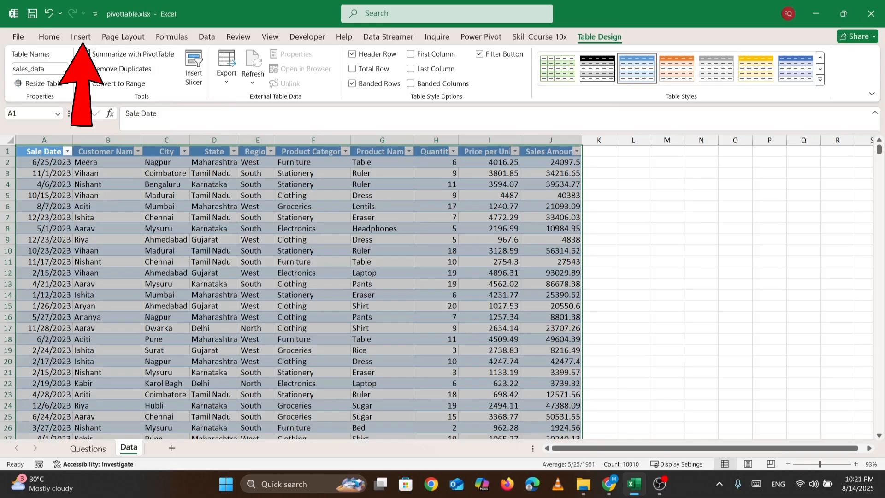
click(81, 37)
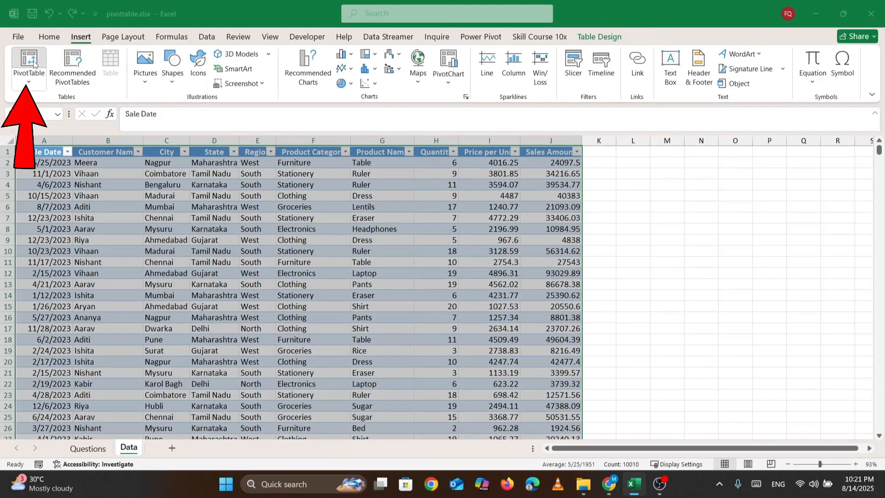
click(29, 63)
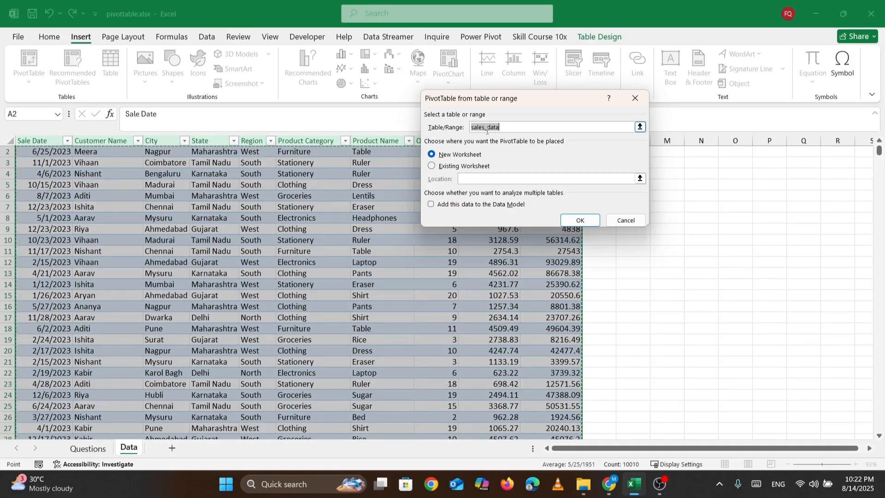
click(625, 220)
click(371, 198)
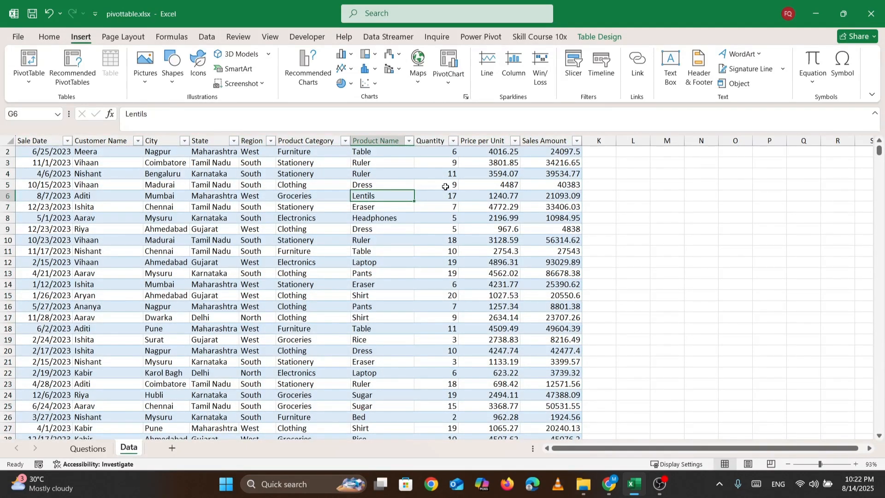
Summarize the sales_data table with an empty PivotTable placed on a new worksheet
click(599, 37)
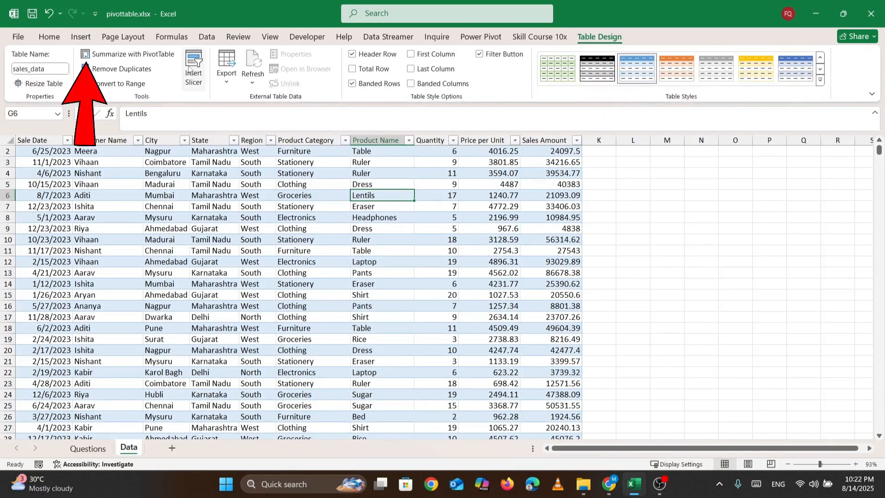
click(146, 55)
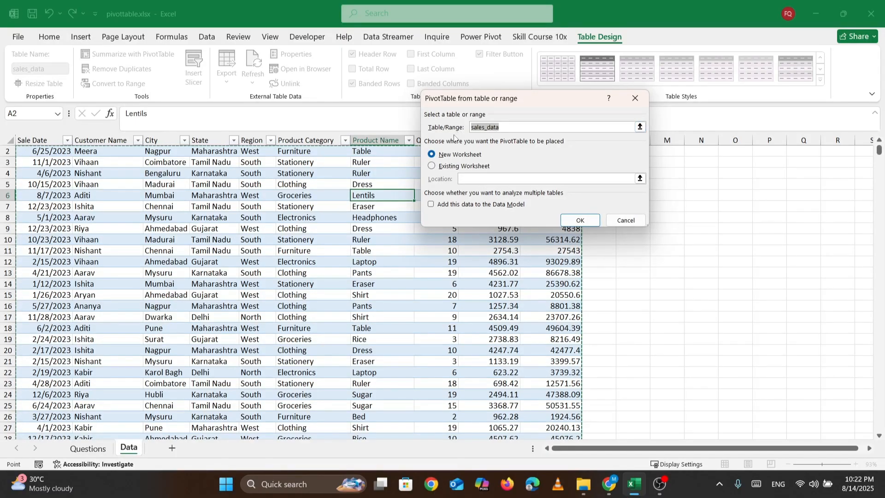
key(Escape)
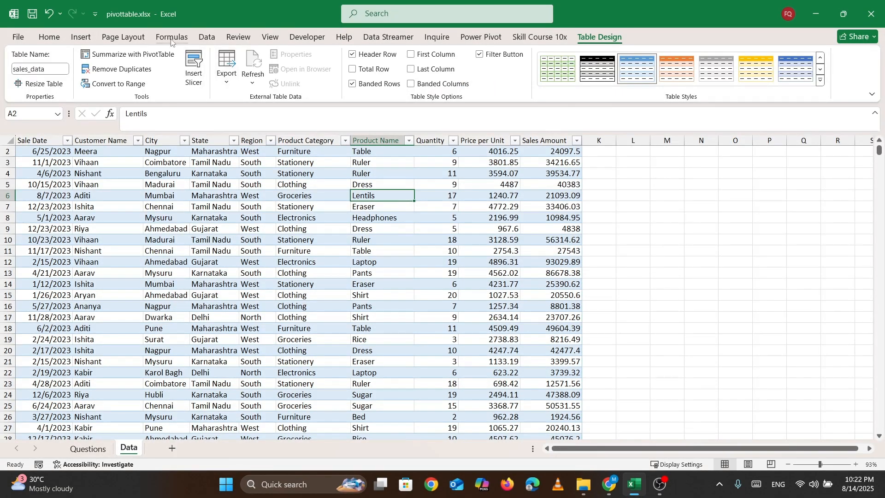
click(148, 55)
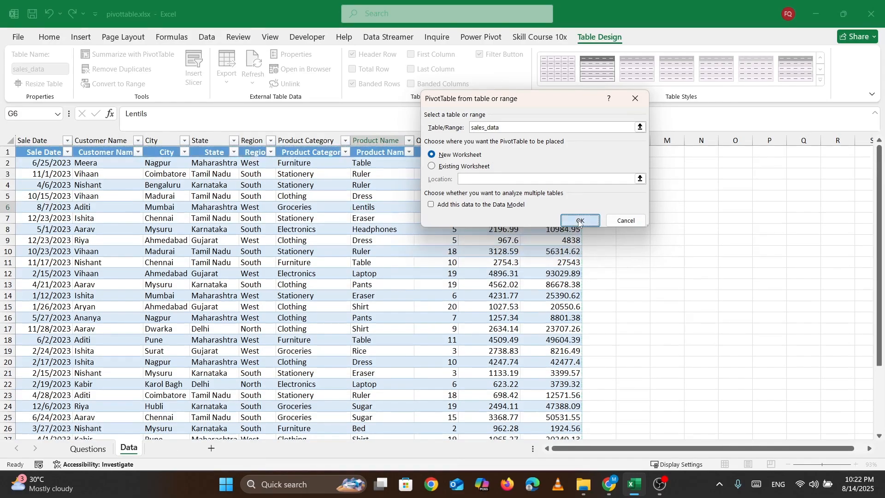
click(579, 221)
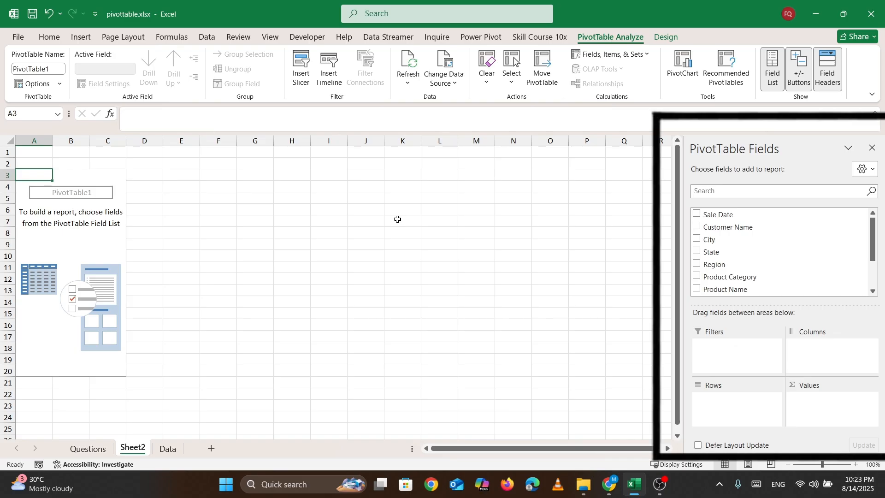
Close the field list of the new empty PivotTable
click(398, 220)
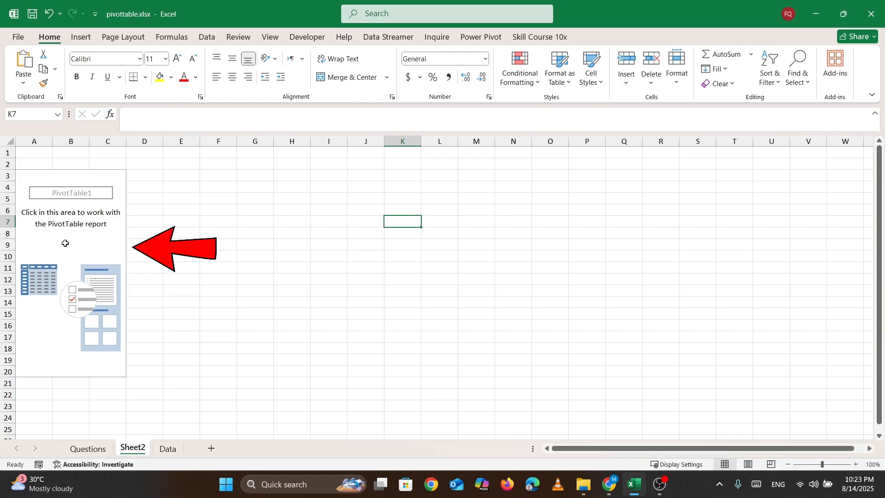
click(86, 230)
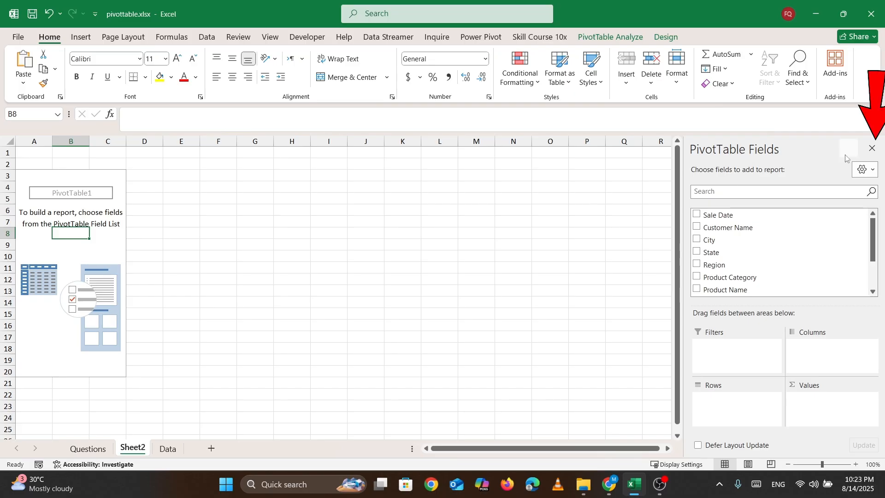
click(871, 150)
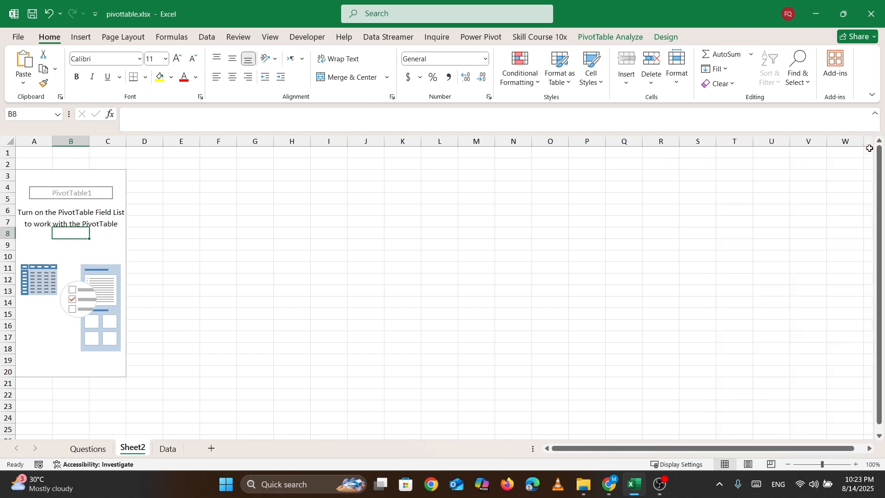
key(Right)
key(Right)
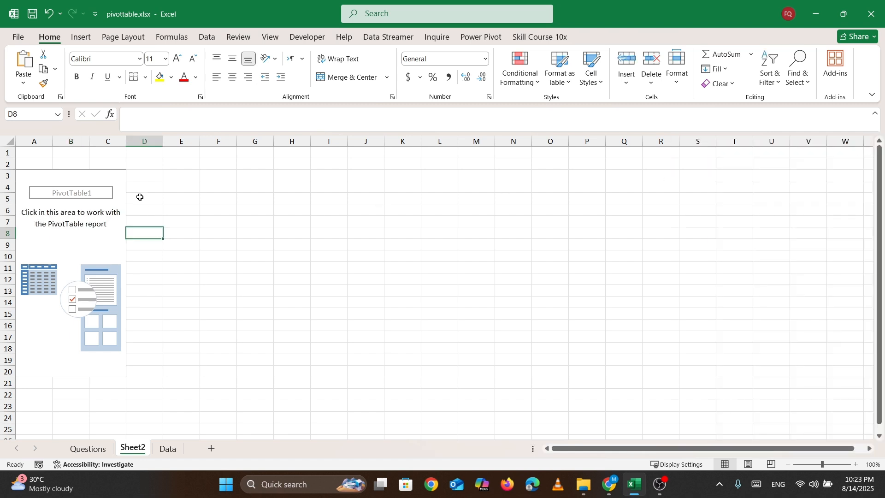
click(104, 177)
click(69, 225)
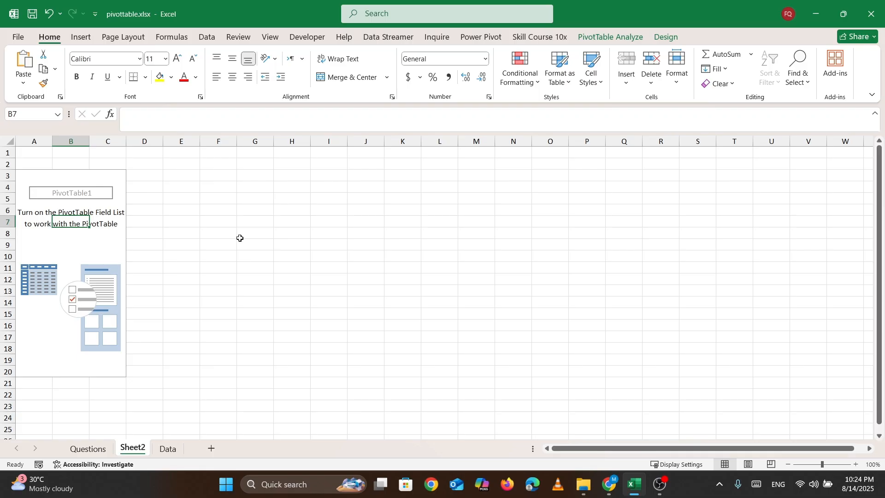
click(185, 223)
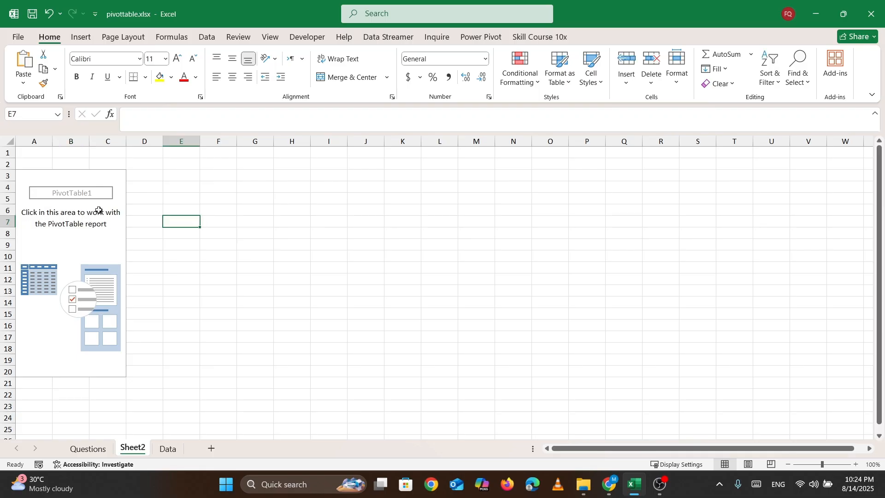
click(98, 210)
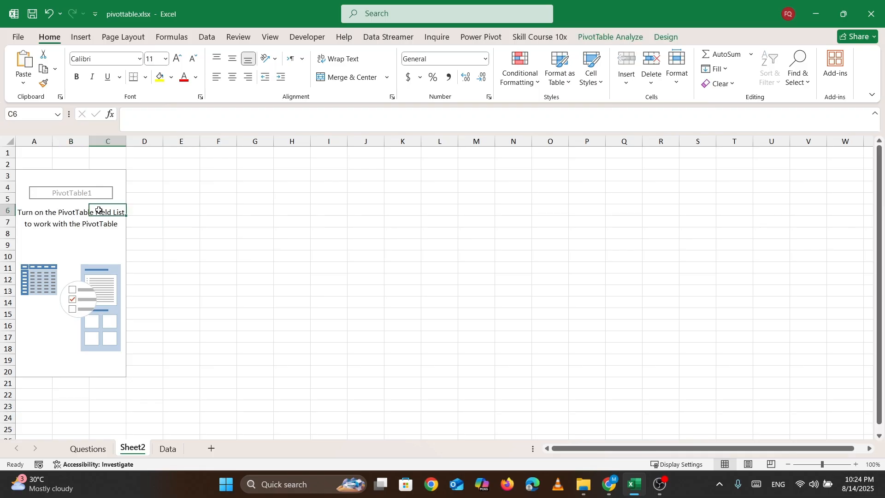
Show the field list for the empty PivotTable again and widen its pane
click(63, 243)
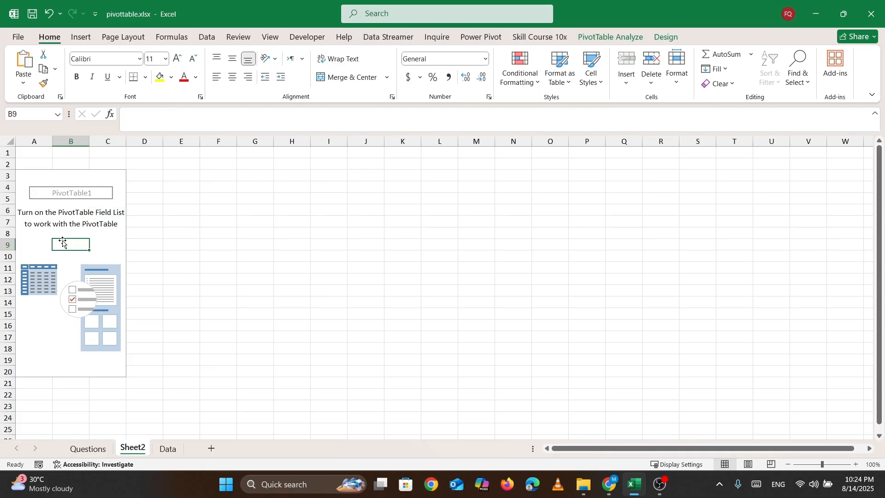
click(633, 44)
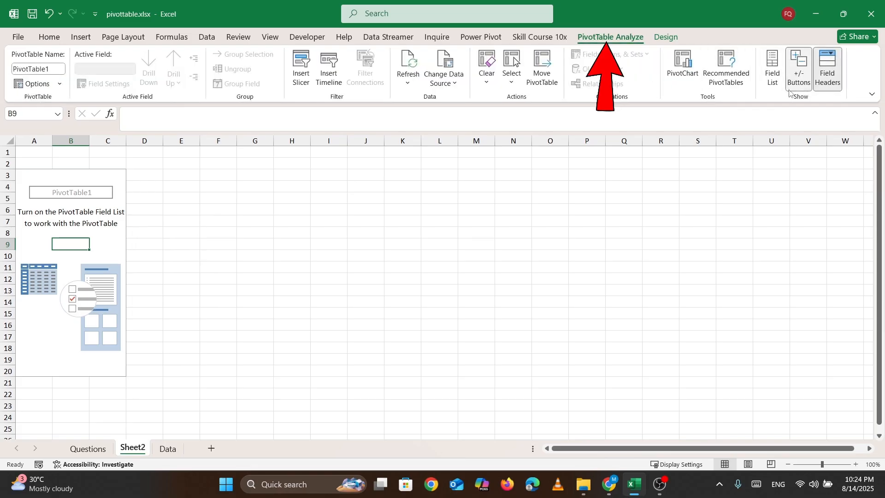
click(773, 69)
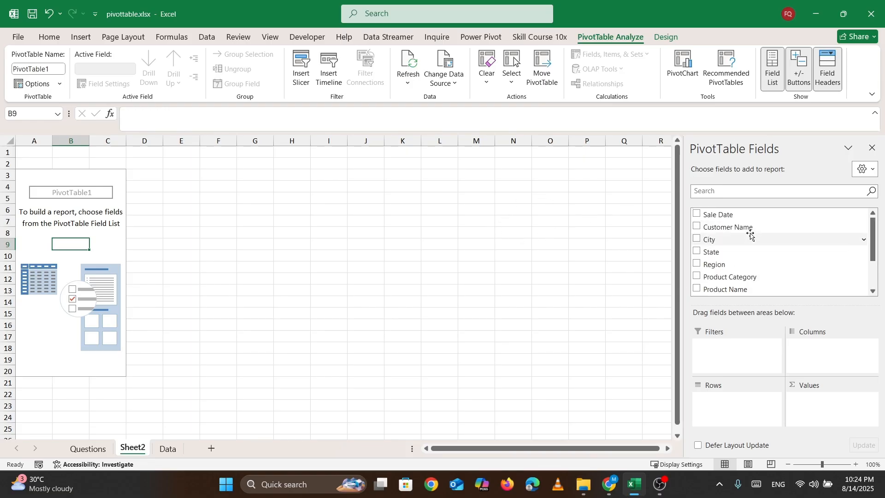
drag(681, 156, 651, 155)
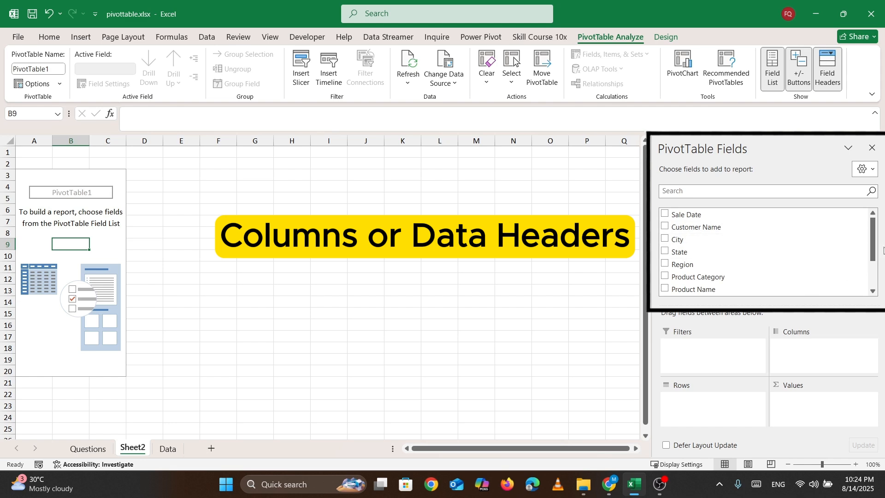
drag(873, 242, 882, 201)
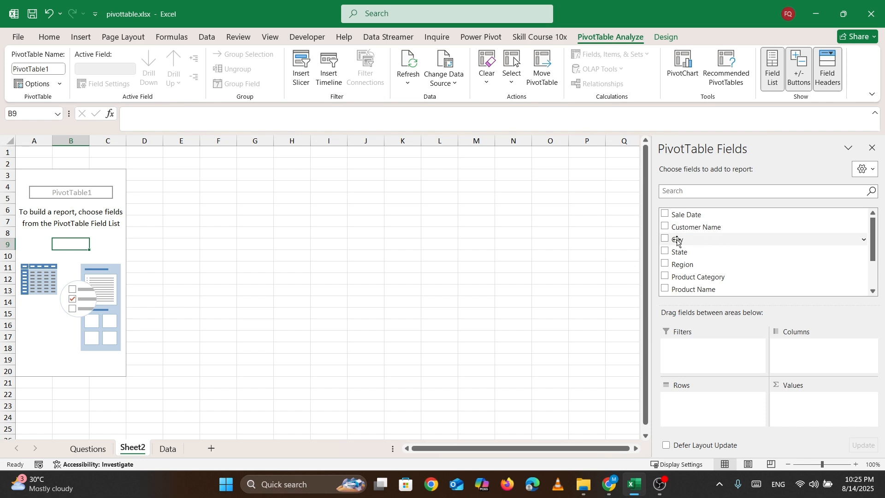
Add City to the PivotTable's rows and Sales Amount to its values
drag(677, 239, 697, 409)
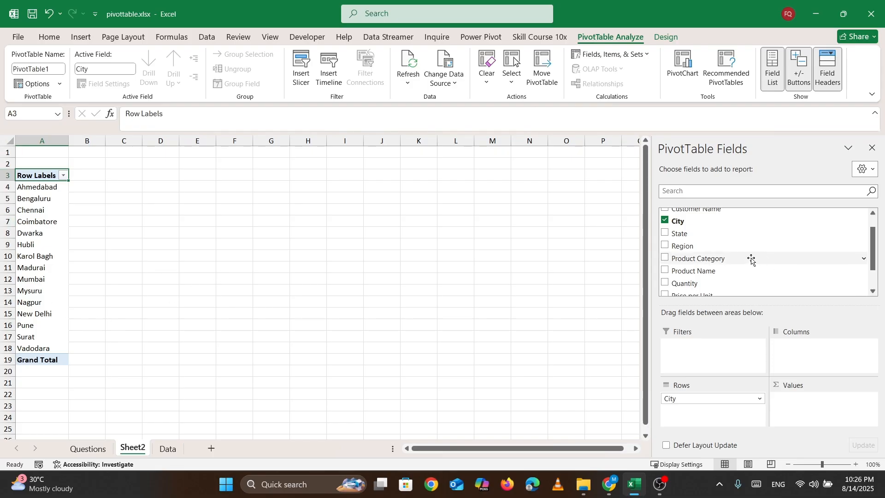
scroll(756, 258, down, 1)
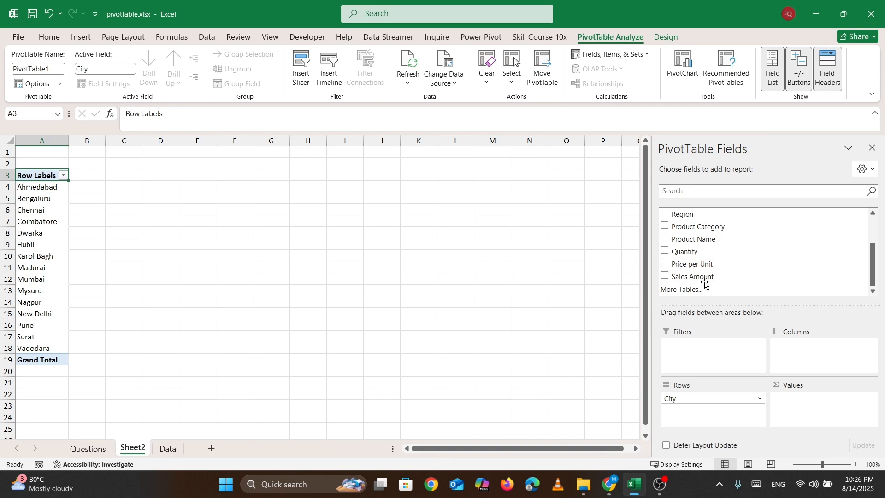
drag(683, 277, 826, 417)
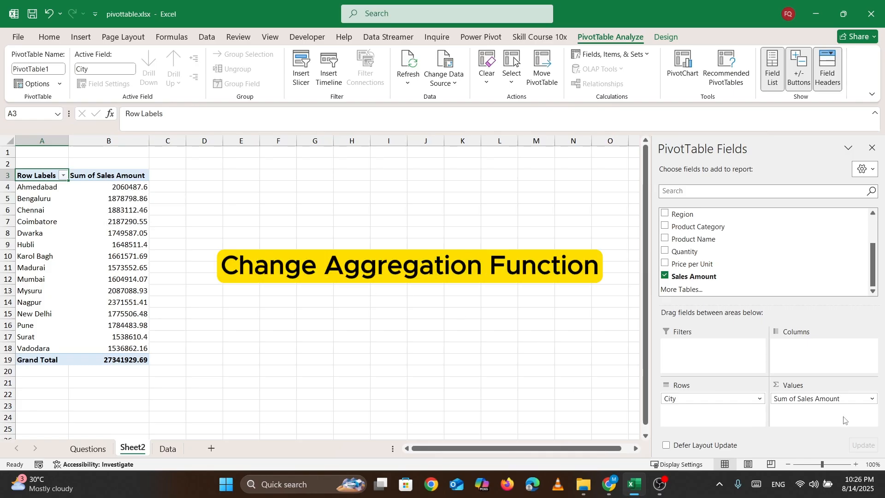
Set the Sales Amount value field to be summarized by Count
click(779, 400)
click(802, 389)
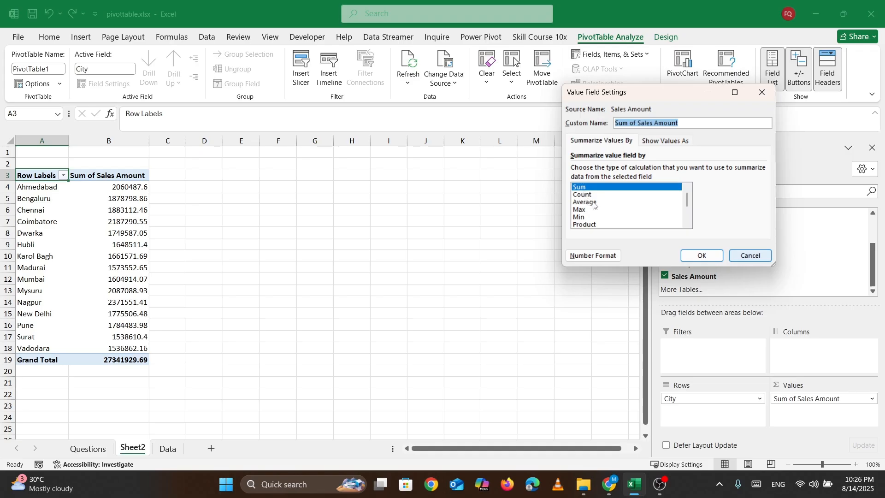
scroll(692, 196, down, 2)
scroll(692, 196, up, 2)
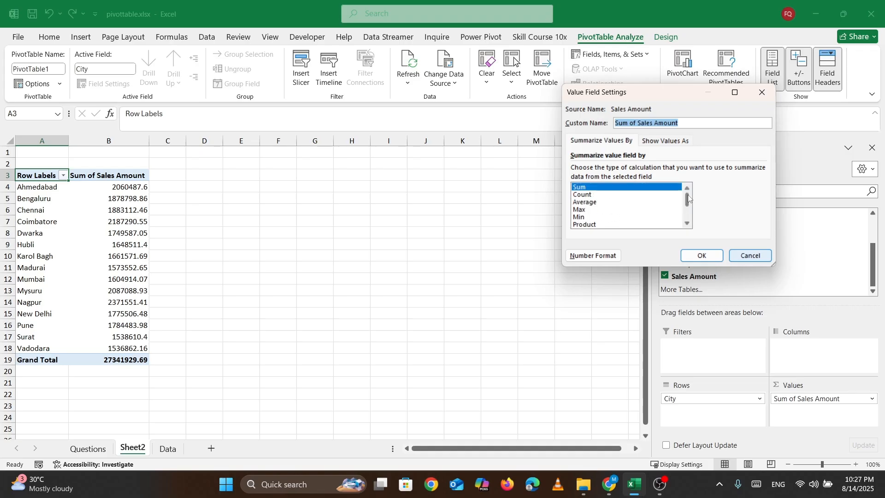
click(582, 194)
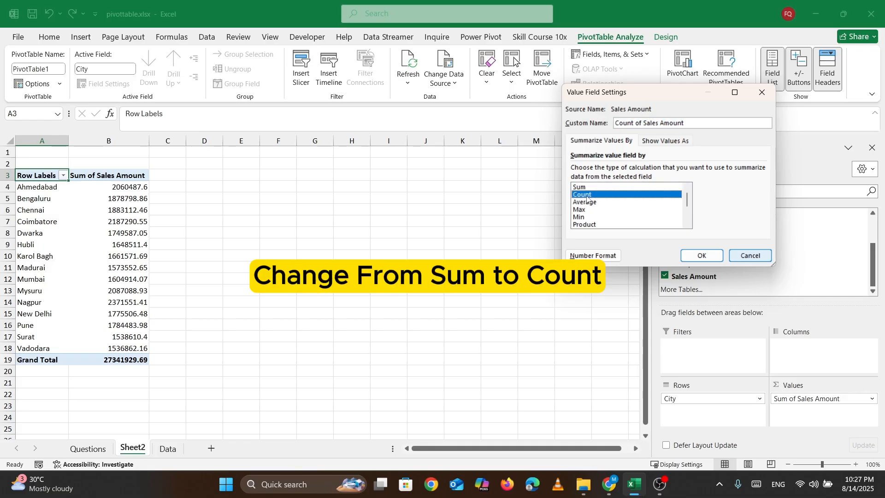
click(702, 255)
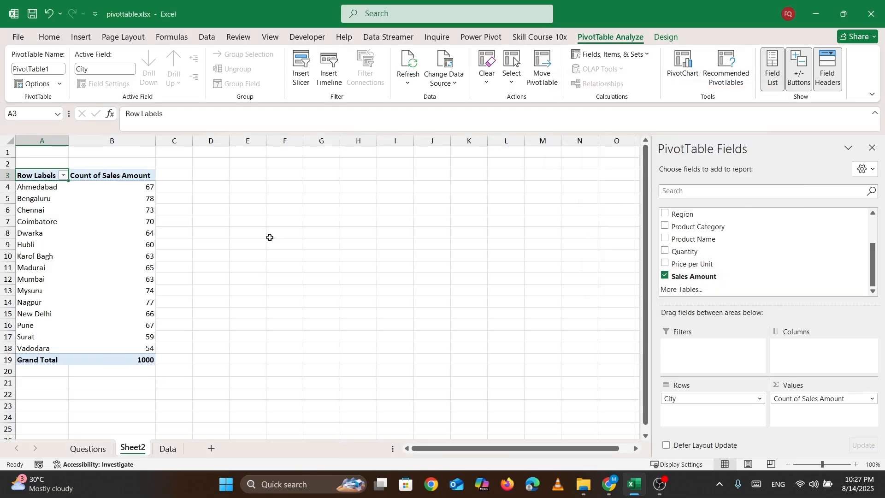
Switch the PivotTable's Sales Amount values back to being summarized by Sum
right_click(129, 188)
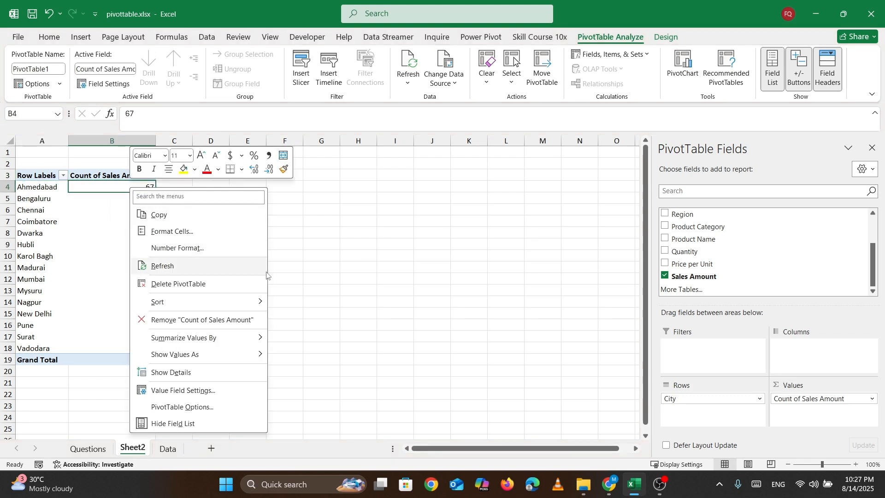
mouse_move(243, 345)
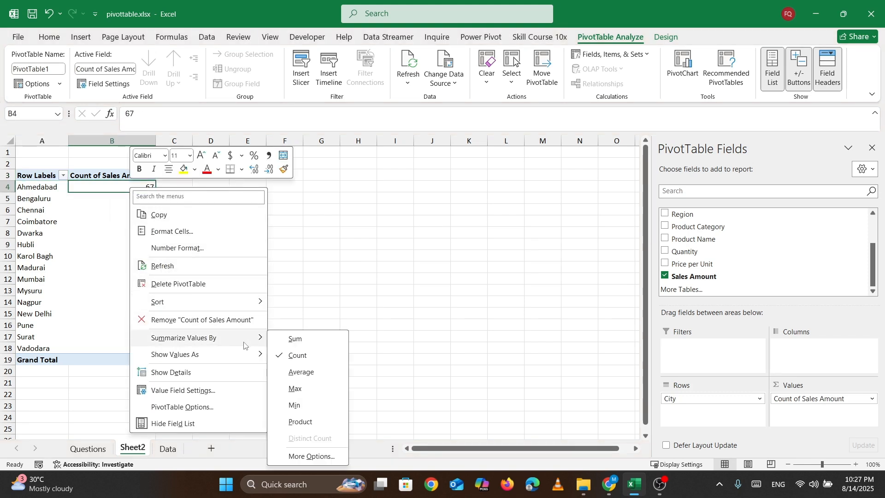
click(309, 344)
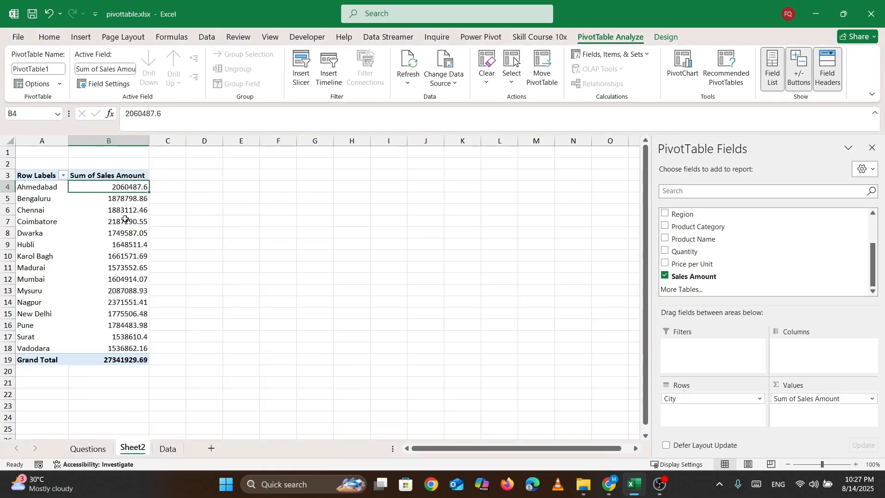
mouse_move(135, 244)
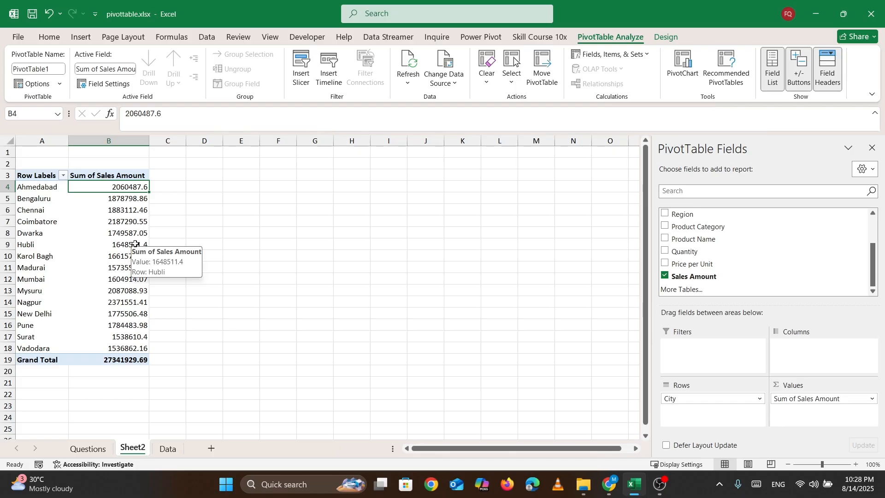
After checking the Questions sheet, build the emptied PivotTable on Sheet2 with Region as rows and Sales Amount as values
key(ctrl+Page_Up)
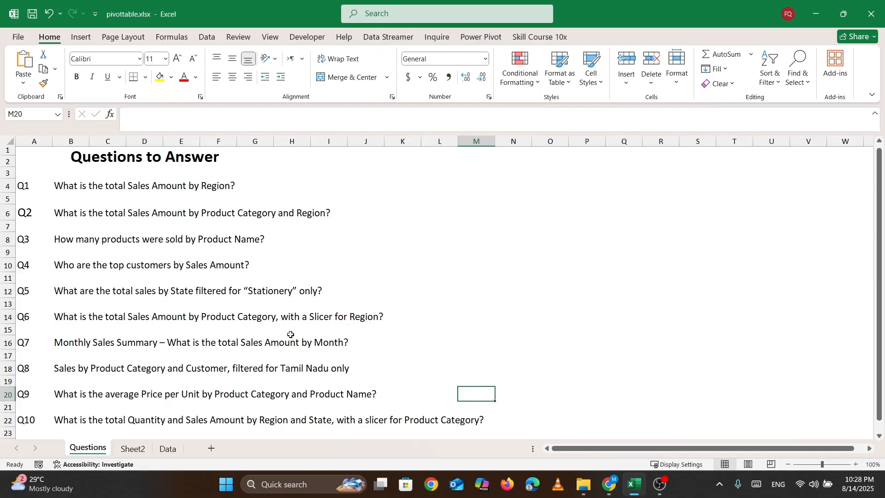
click(166, 449)
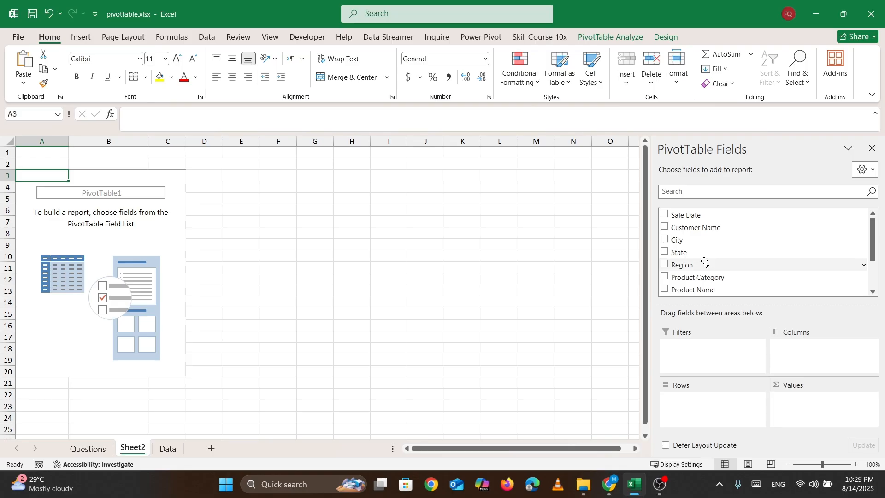
drag(670, 264, 700, 396)
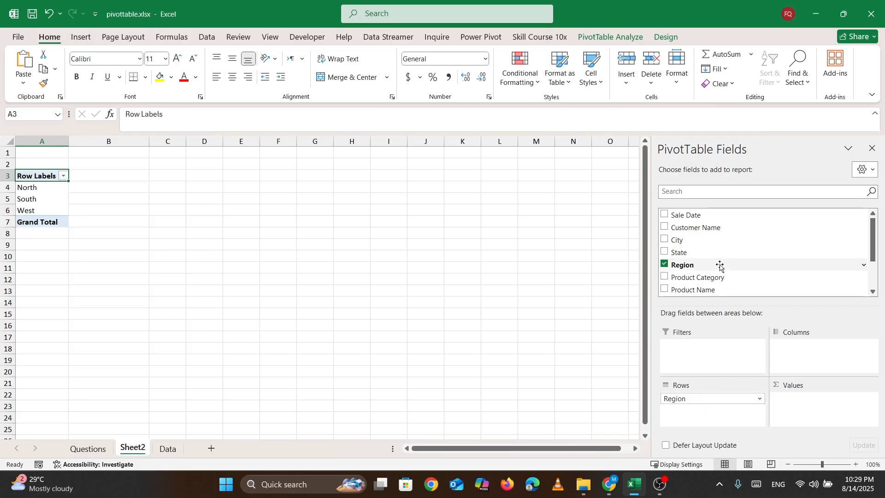
scroll(721, 272, down, 2)
drag(705, 277, 813, 423)
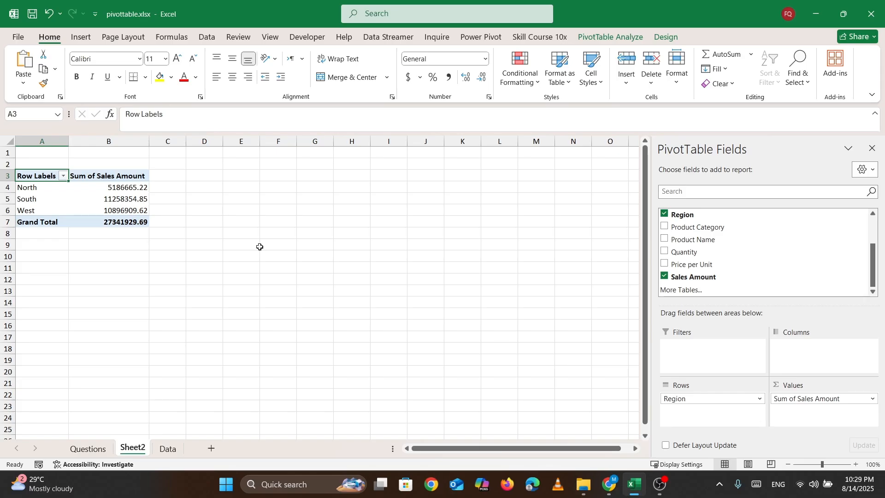
Rename the Row Labels header of the PivotTable as Region
double_click(45, 174)
key(BackSpace)
key(Delete)
key(Delete)
key(Delete)
key(Delete)
key(BackSpace)
key(BackSpace)
key(BackSpace)
key(BackSpace)
key(BackSpace)
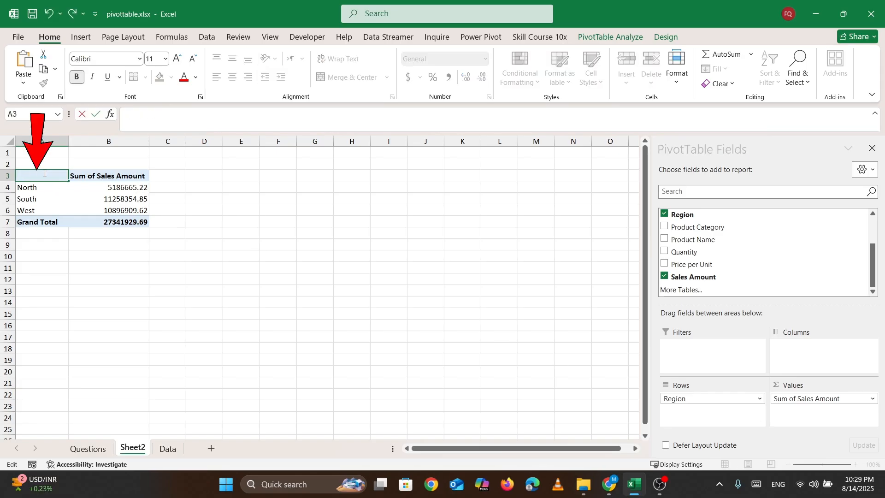
text(Region)
key(Return)
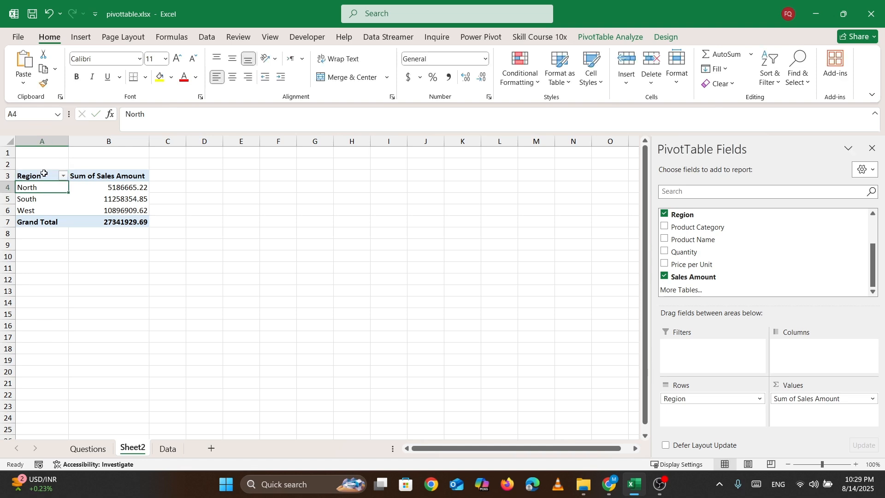
Set the custom name of the Sum of Sales Amount value field to Sales
double_click(145, 178)
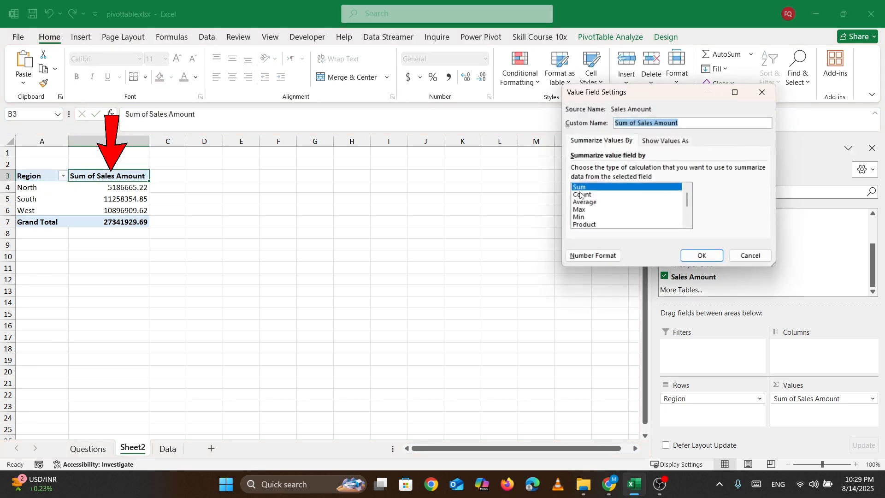
key(BackSpace)
text(Sales)
key(Return)
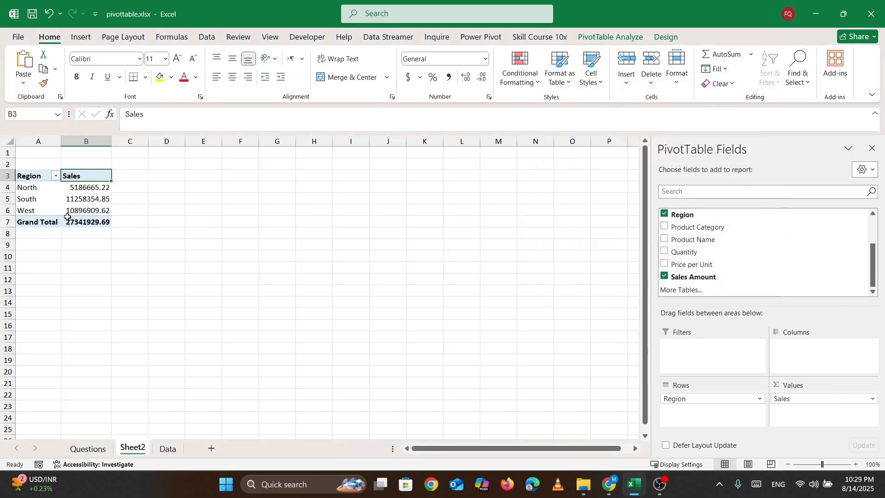
Insert a clustered column PivotChart based on the Region and Sales PivotTable
mouse_move(69, 212)
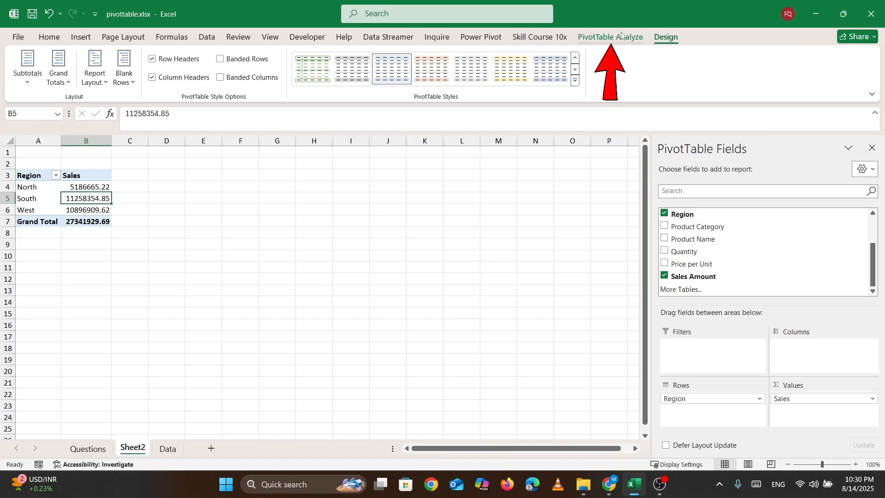
click(621, 36)
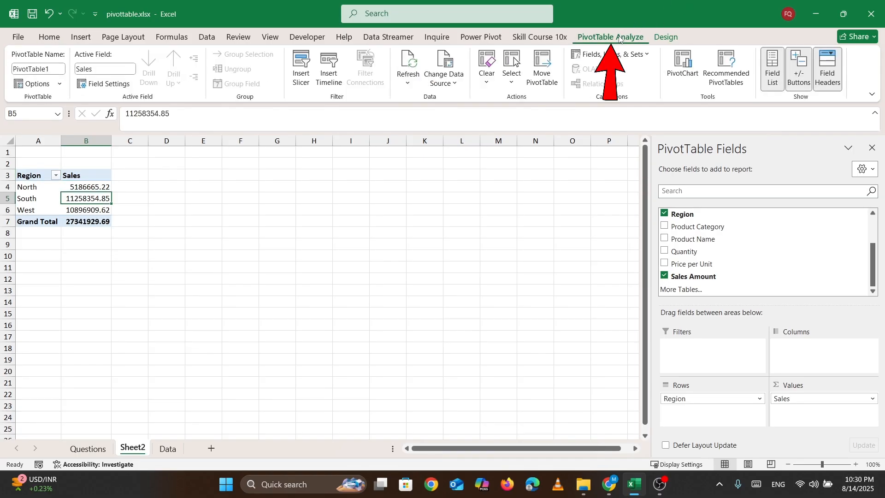
click(676, 74)
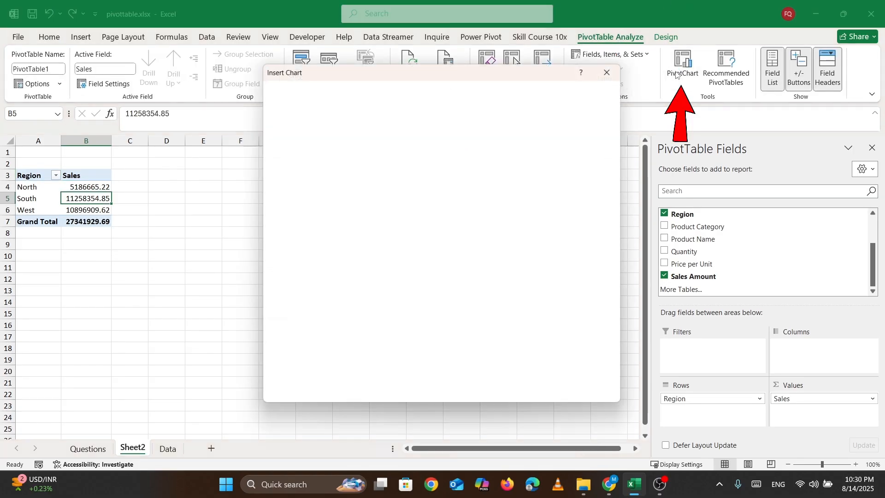
mouse_move(403, 231)
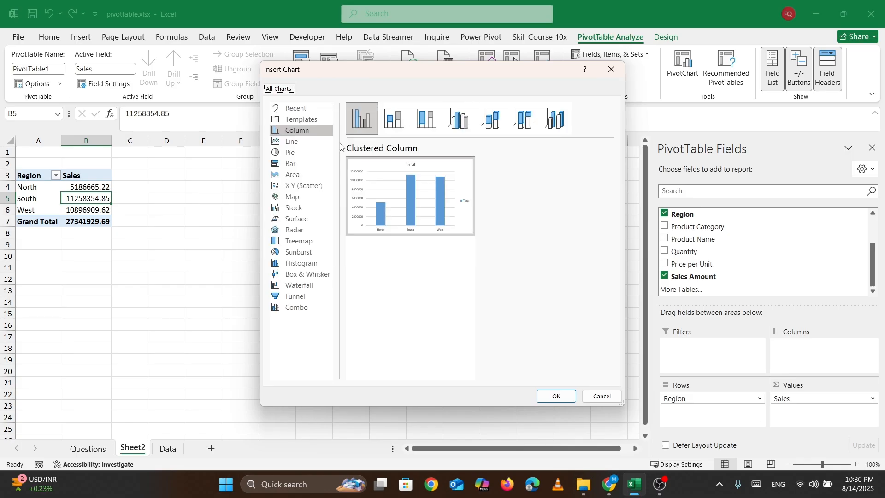
mouse_move(414, 192)
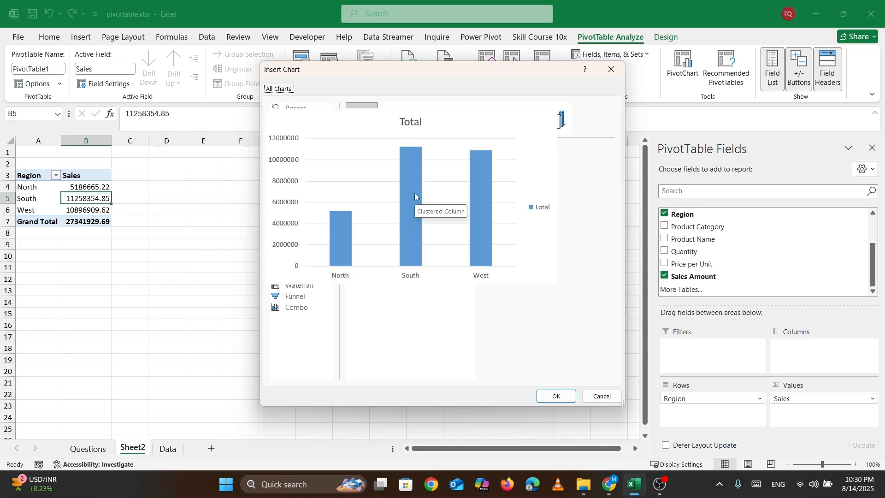
click(557, 396)
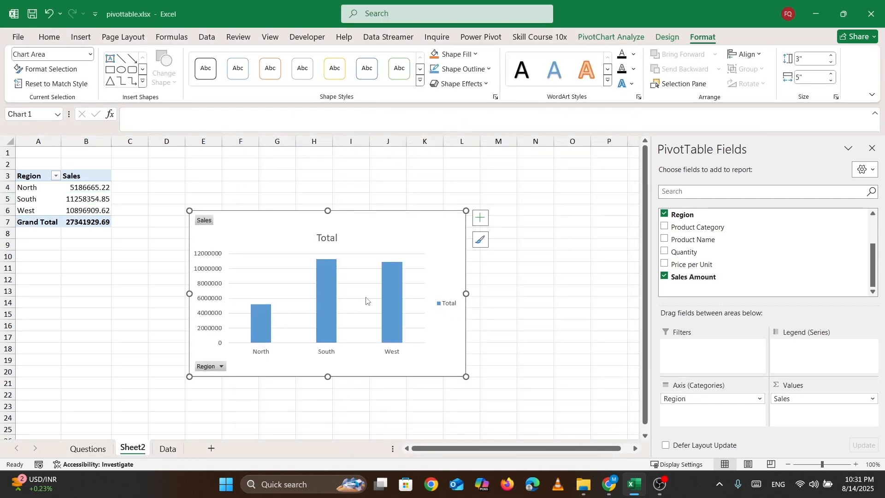
Reposition the PivotChart on the sheet and remove its gridlines and legend
drag(367, 216, 325, 202)
click(501, 215)
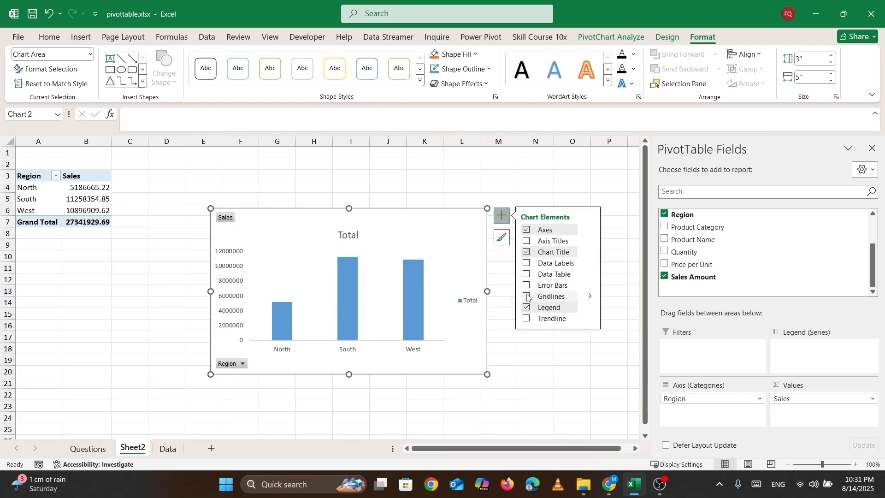
click(526, 309)
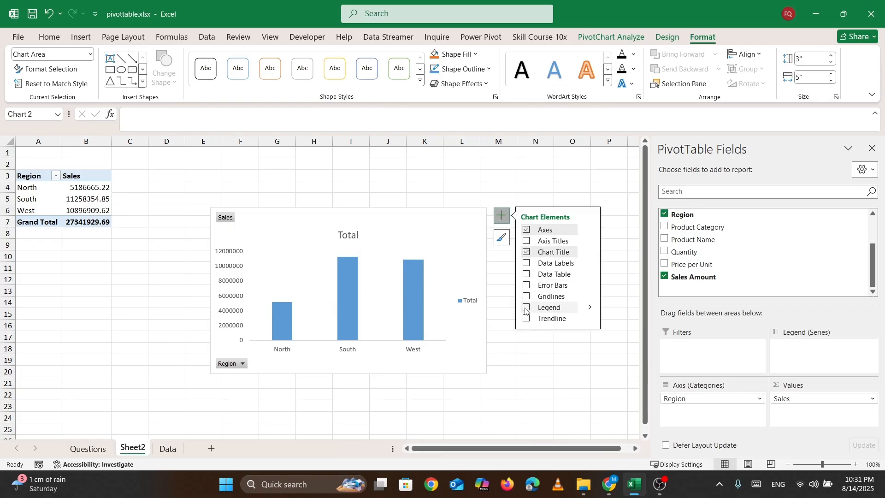
Add data labels to the PivotChart's columns and hide its primary vertical axis
click(526, 264)
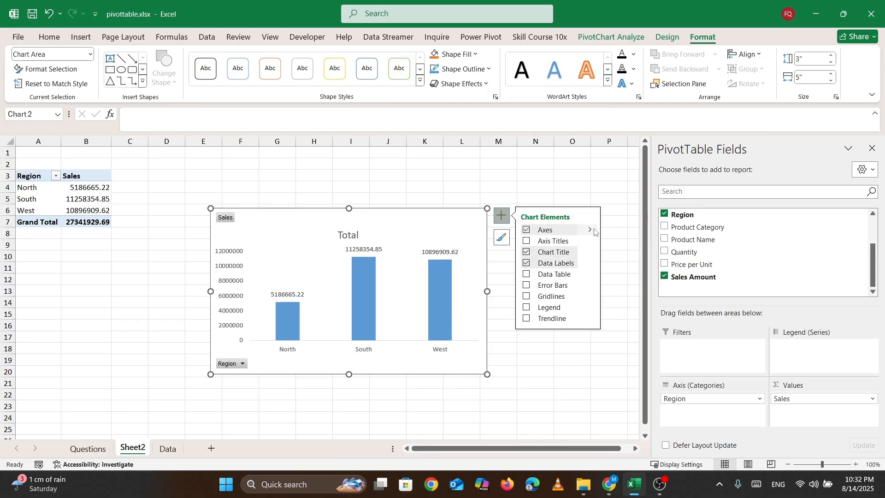
mouse_move(548, 233)
click(610, 244)
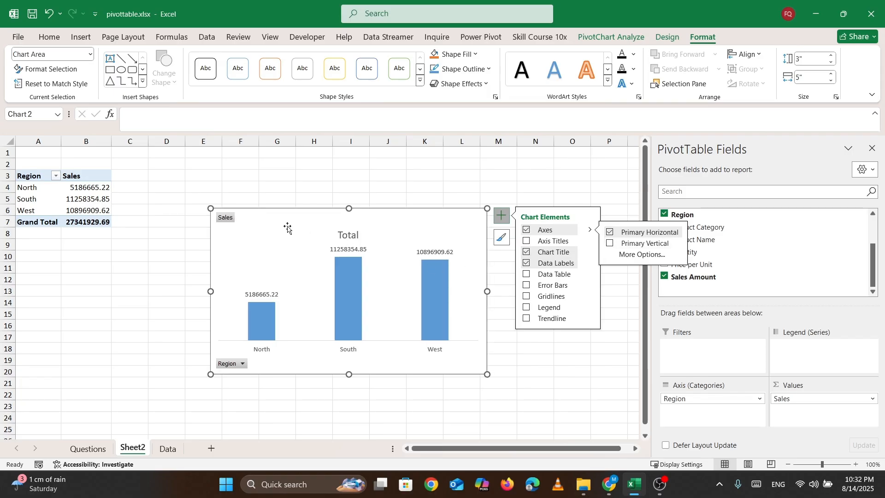
Hide all field buttons on the Region PivotChart and move the chart up beside the PivotTable
right_click(225, 218)
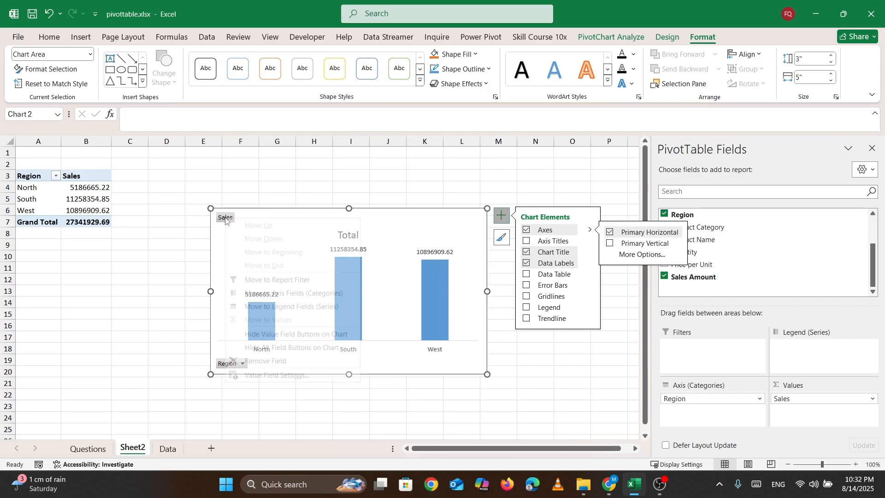
click(300, 348)
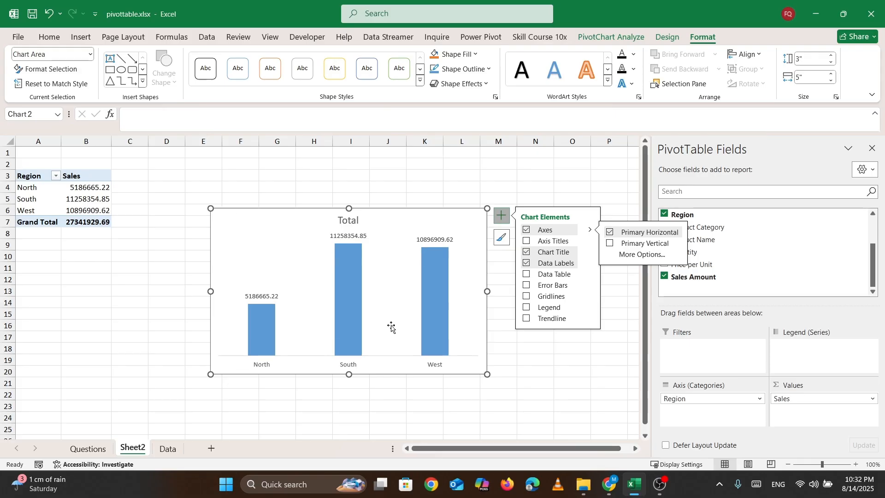
click(352, 212)
drag(352, 211, 293, 173)
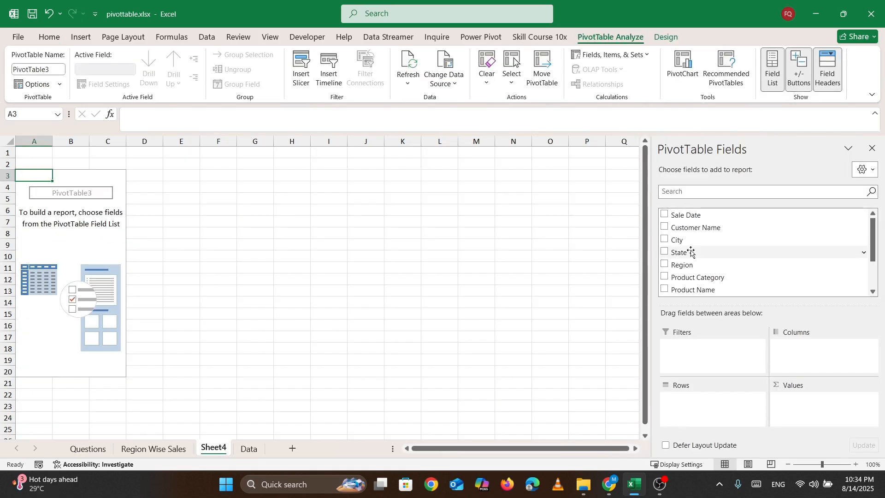
Lay out the new PivotTable with Product Category in rows, Region in columns and the sum of Sales Amount in values
scroll(704, 248, down, 2)
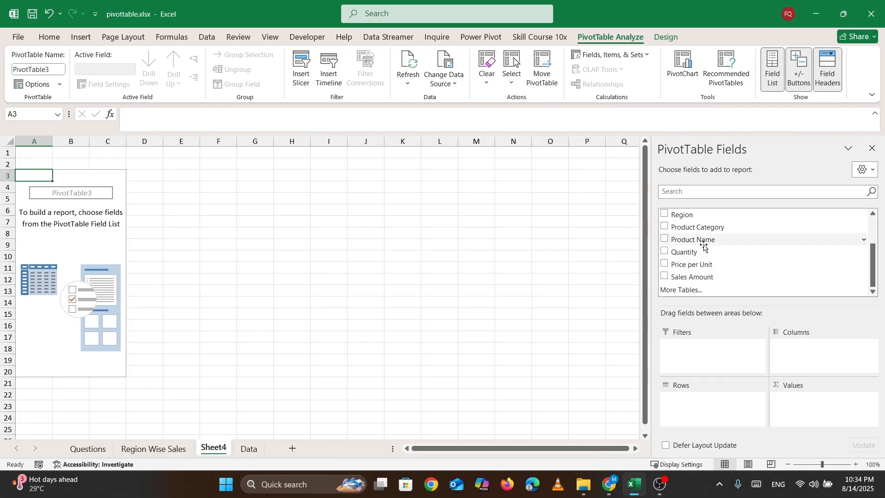
scroll(704, 247, up, 2)
scroll(703, 258, down, 1)
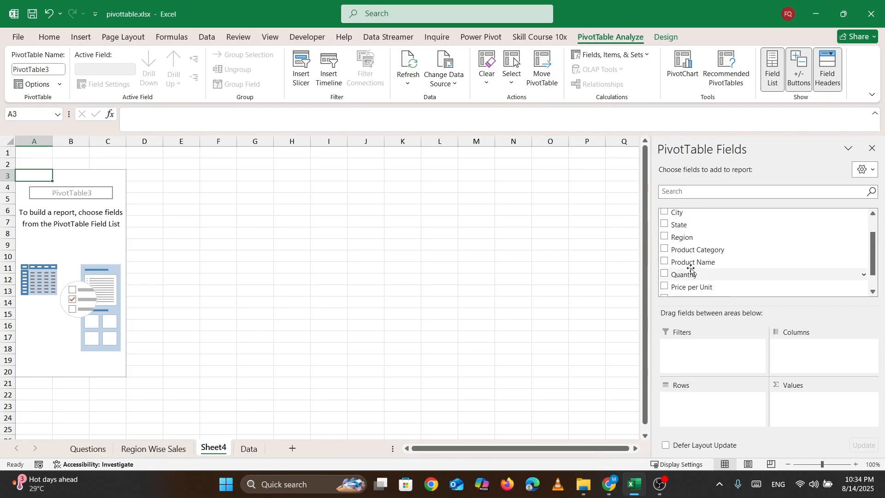
drag(698, 249, 702, 421)
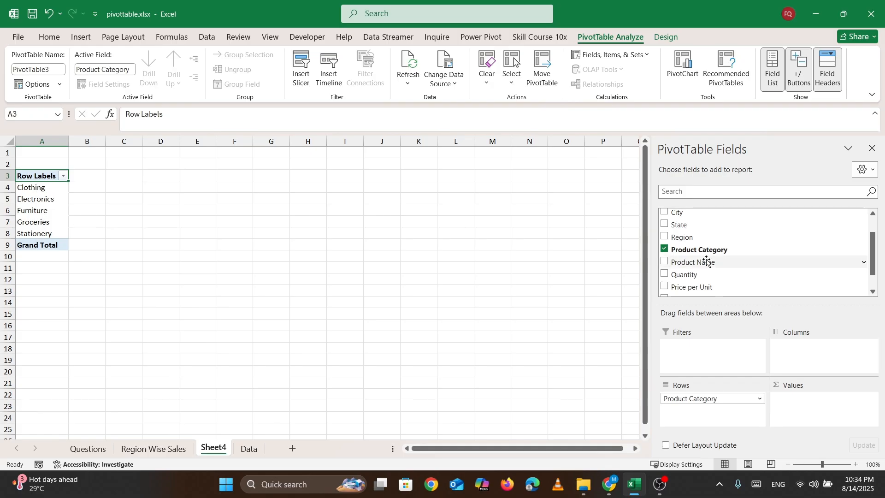
drag(684, 233, 826, 367)
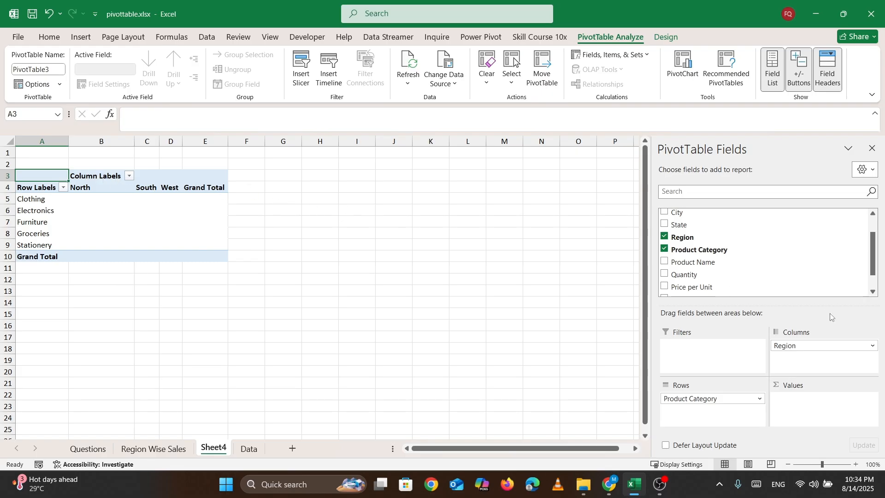
scroll(751, 284, down, 1)
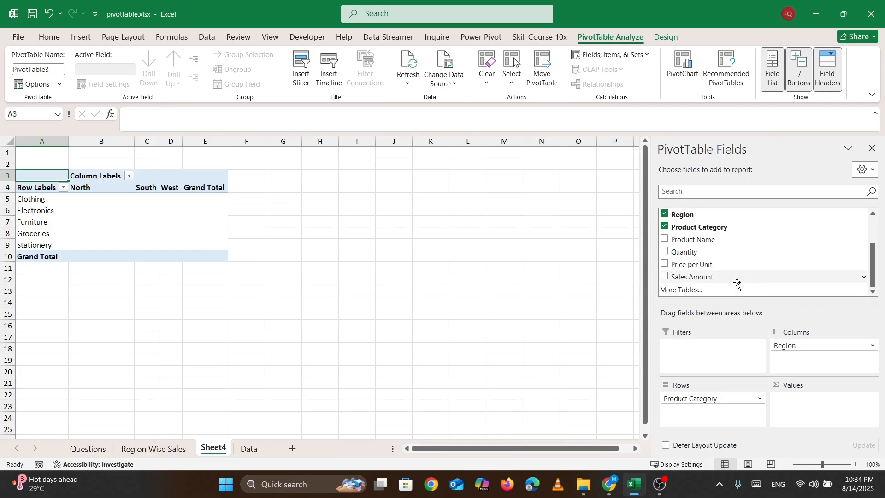
click(704, 278)
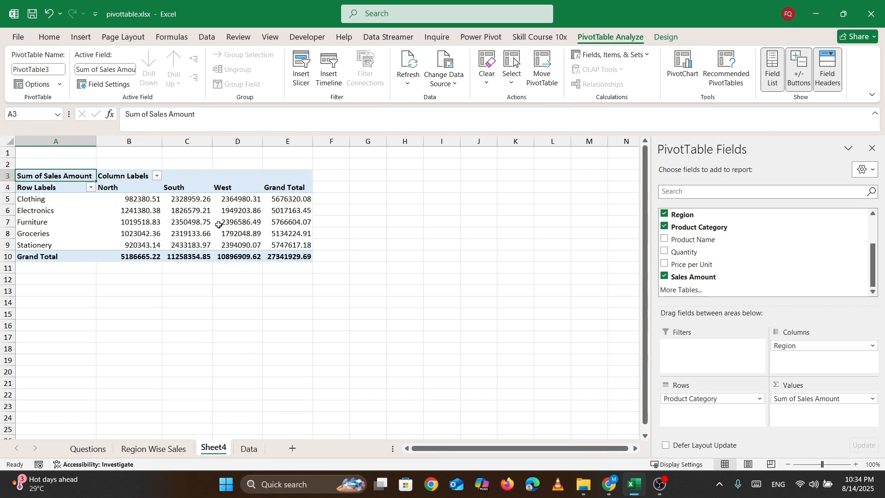
Insert a clustered column PivotChart from the Product Category and Region PivotTable and place it to the right of the table
mouse_move(218, 225)
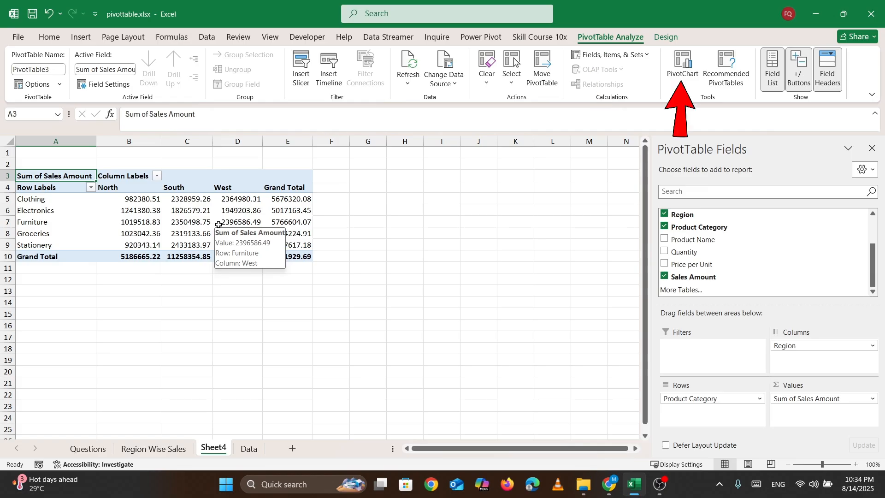
click(198, 222)
click(683, 69)
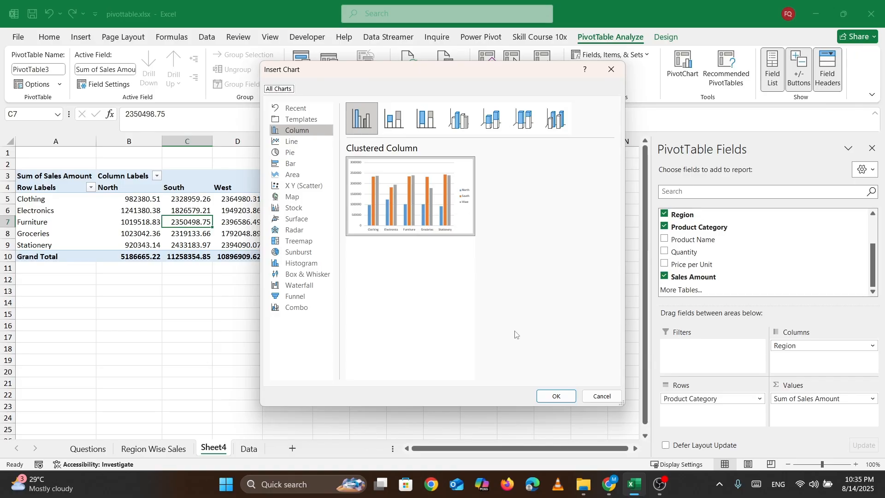
click(556, 395)
drag(373, 233, 538, 229)
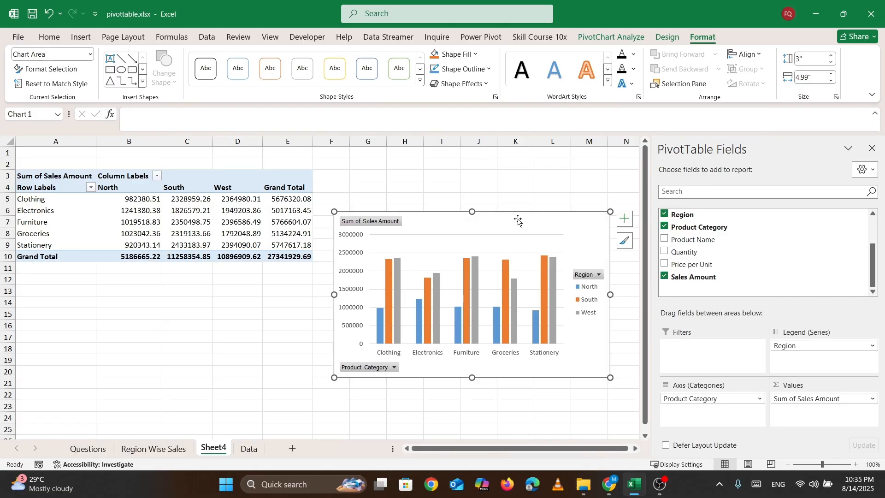
Remove the legend and gridlines from the Product Category PivotChart
click(625, 223)
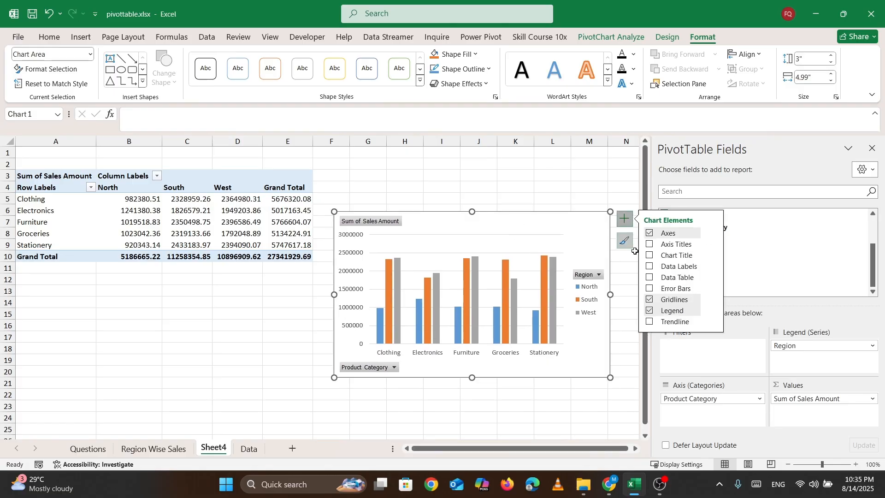
click(649, 311)
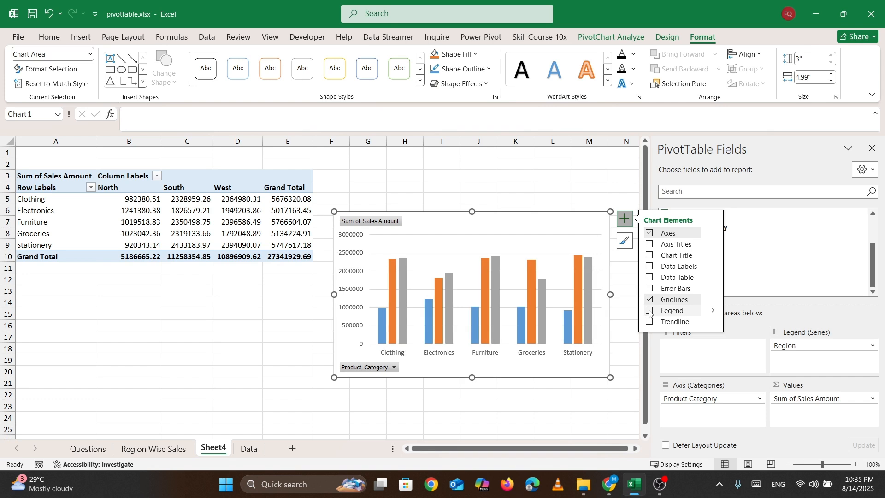
click(649, 299)
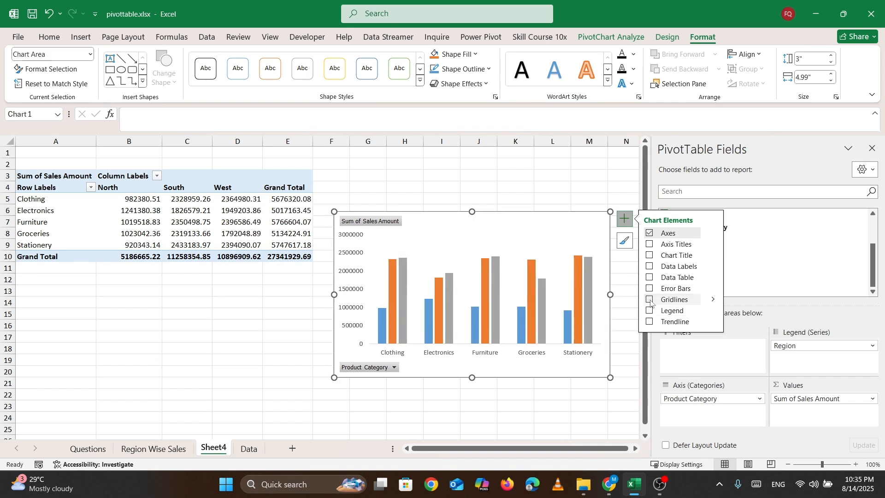
Hide the primary vertical axis and all field buttons on the Product Category PivotChart, keeping the primary horizontal axis
click(650, 233)
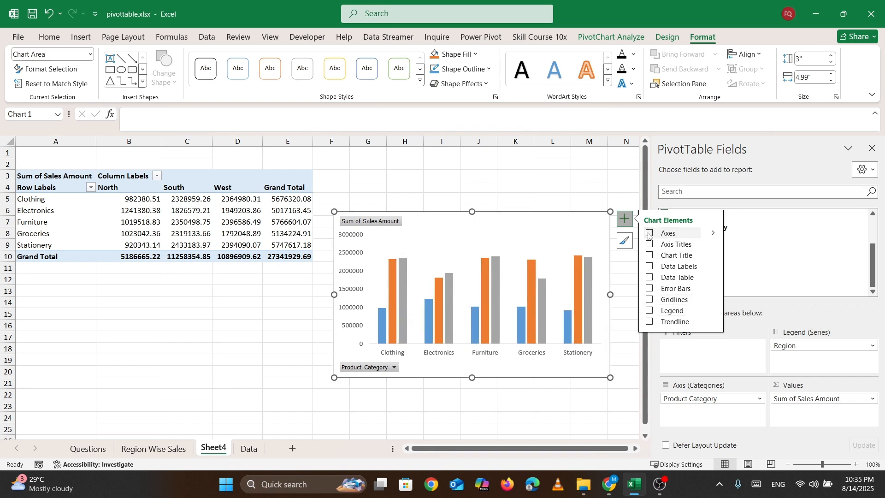
click(650, 232)
click(714, 234)
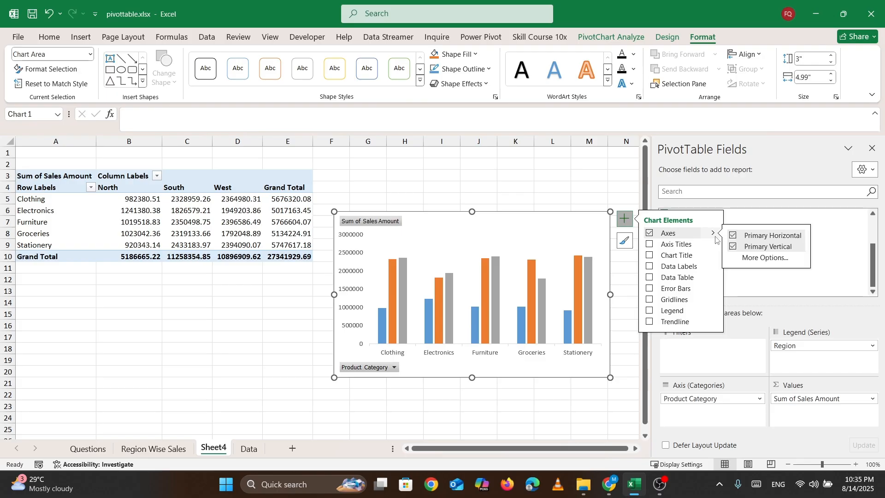
click(733, 246)
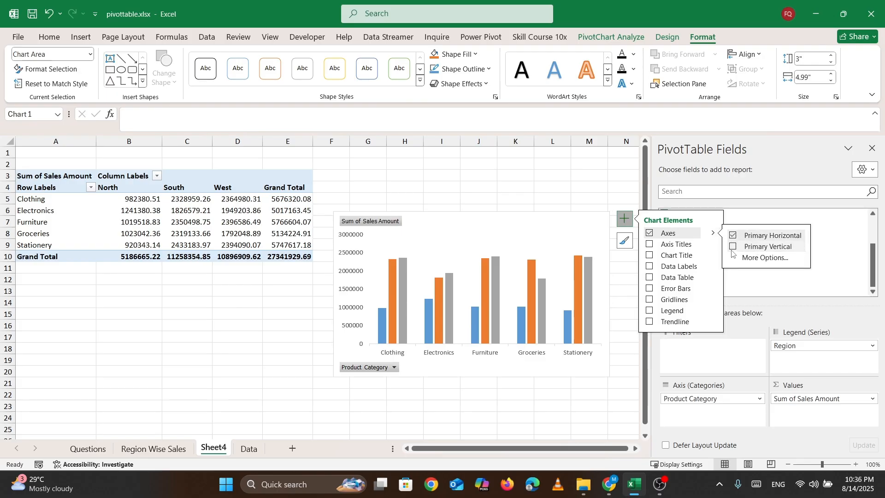
right_click(356, 224)
click(392, 348)
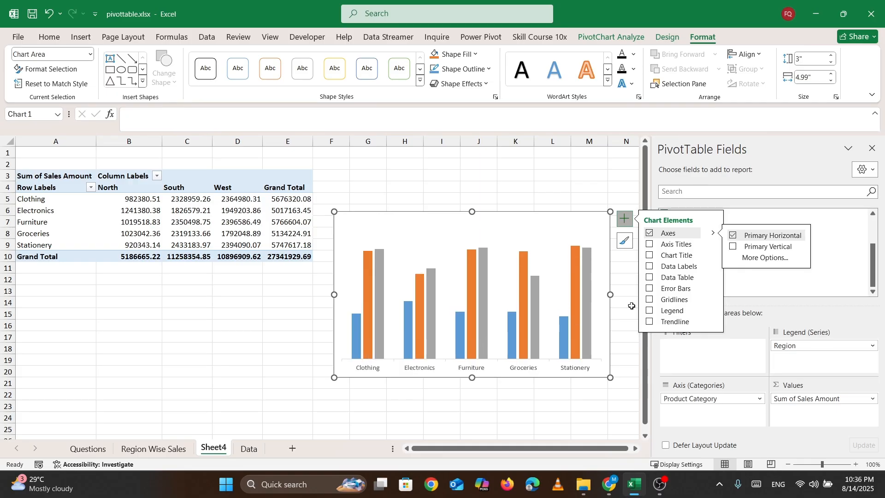
Add a chart title to the PivotChart reading "Sales by Region and Product Category"
click(651, 255)
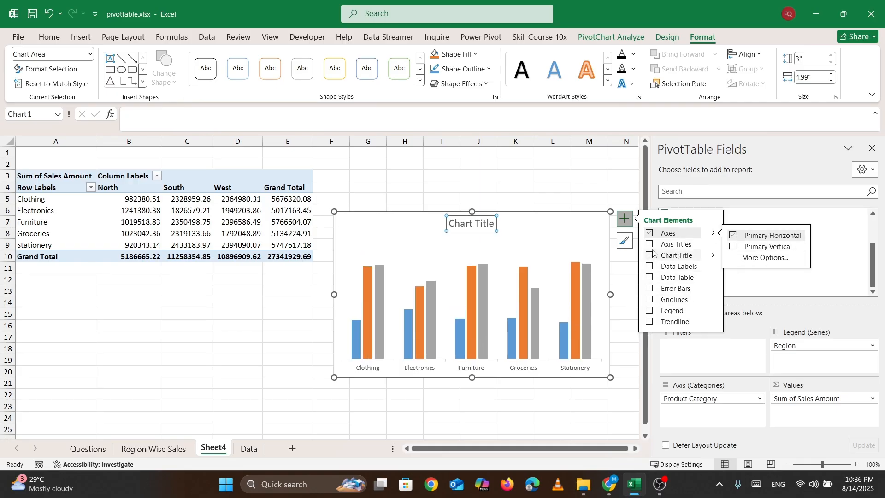
click(650, 256)
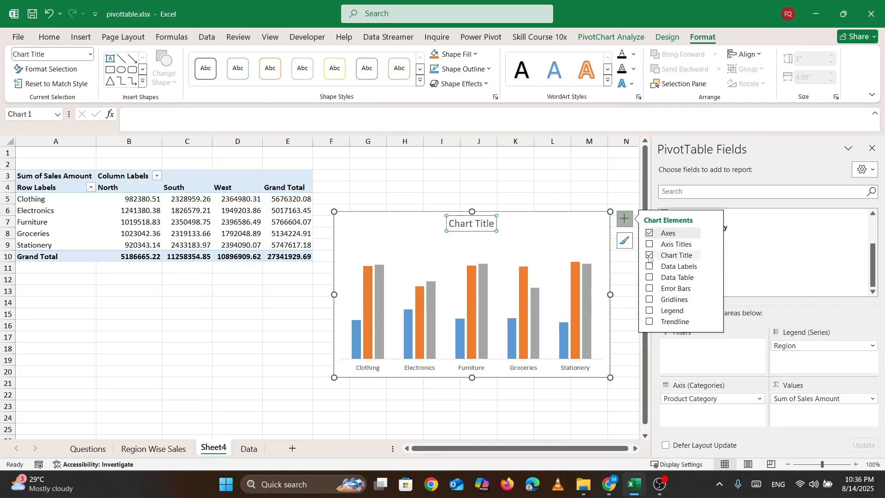
triple_click(479, 224)
key(BackSpace)
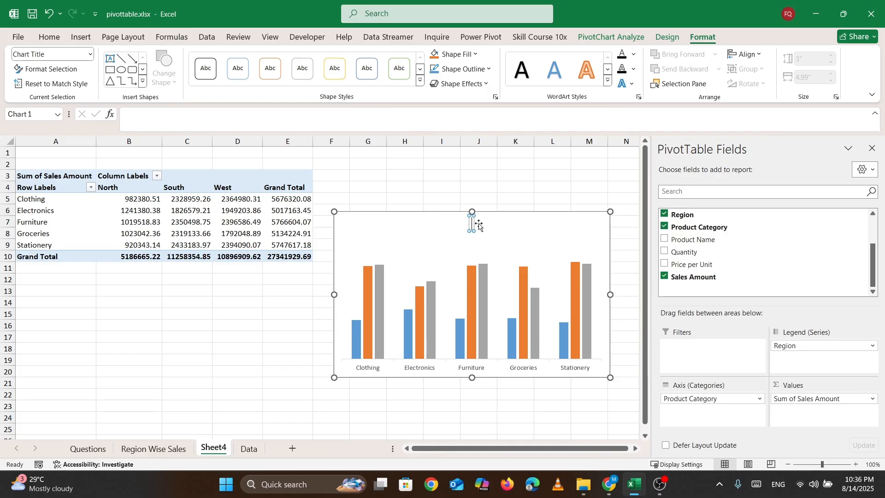
text(Sales by Region and Prdu)
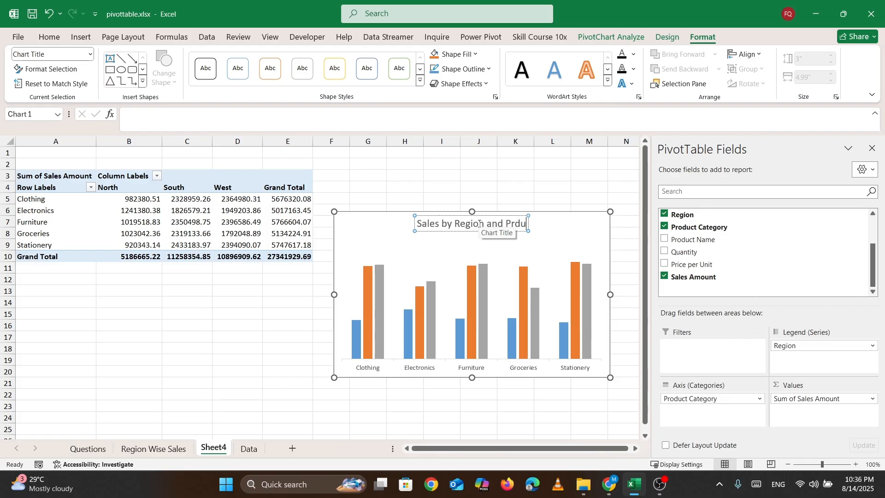
key(BackSpace)
key(BackSpace)
text(oduct Category)
key(Return)
key(BackSpace)
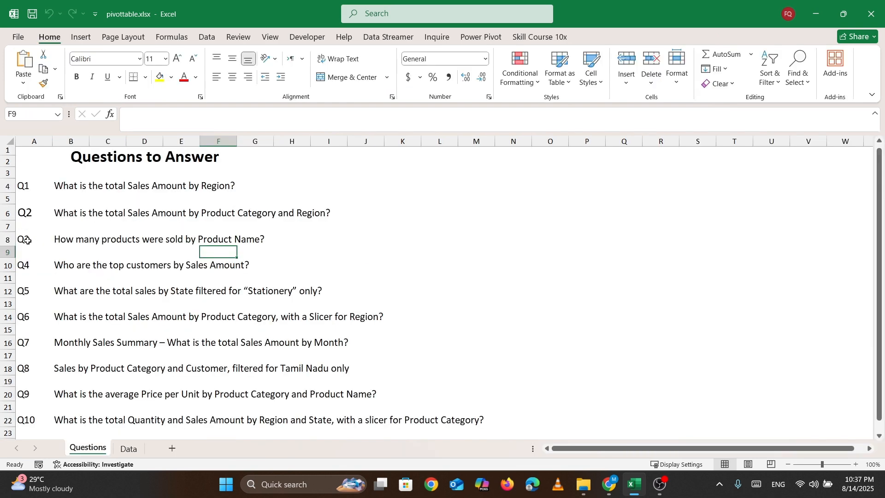
Highlight question Q3 on the Questions sheet and create a PivotTable from the sales_data table on a new worksheet
drag(26, 239, 272, 245)
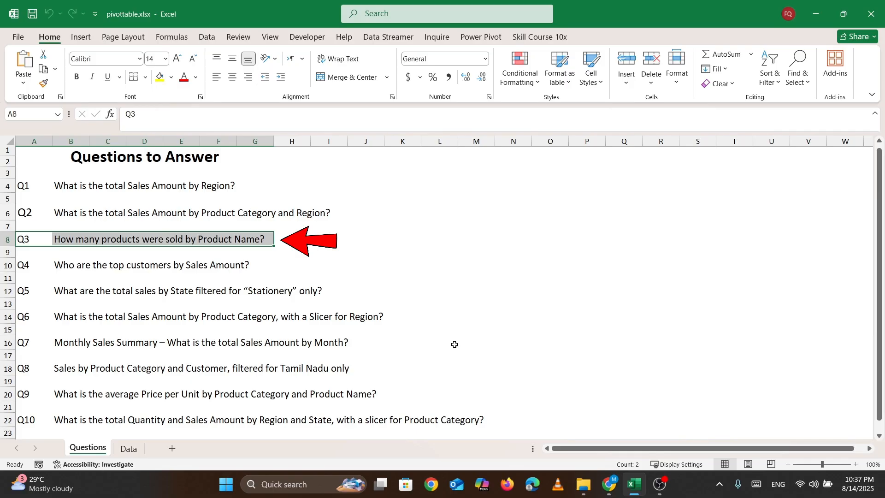
click(129, 448)
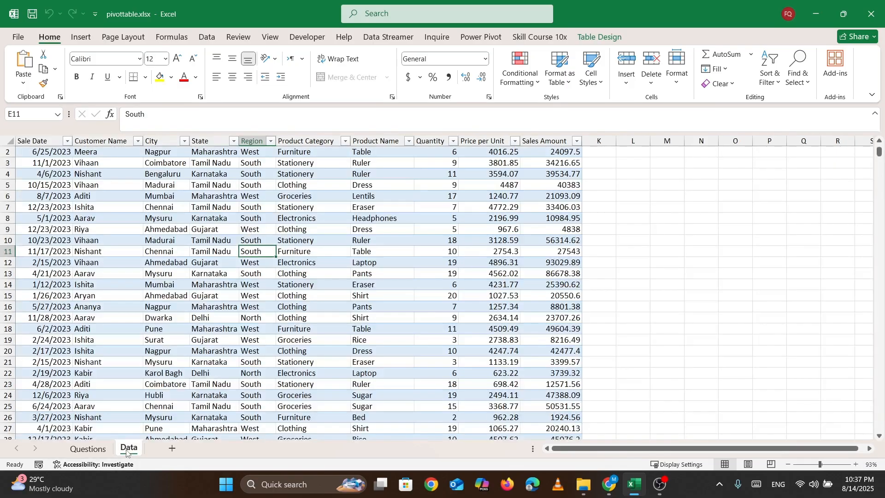
click(328, 203)
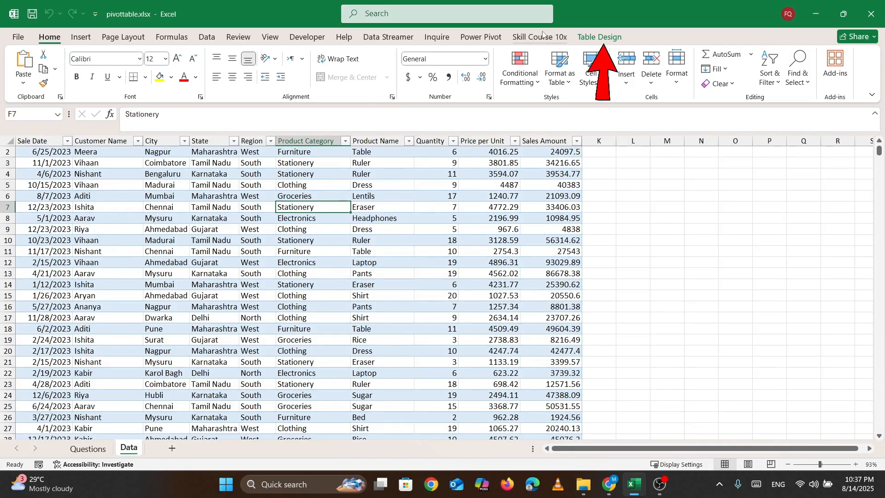
click(599, 38)
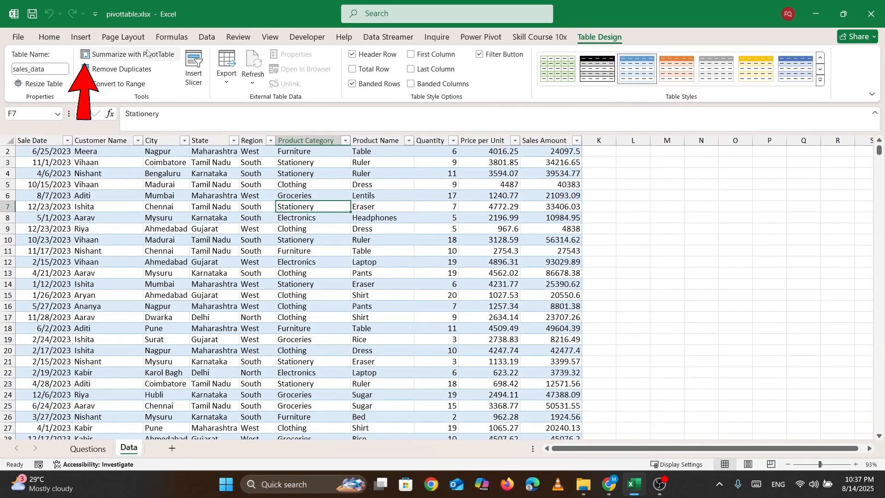
click(134, 54)
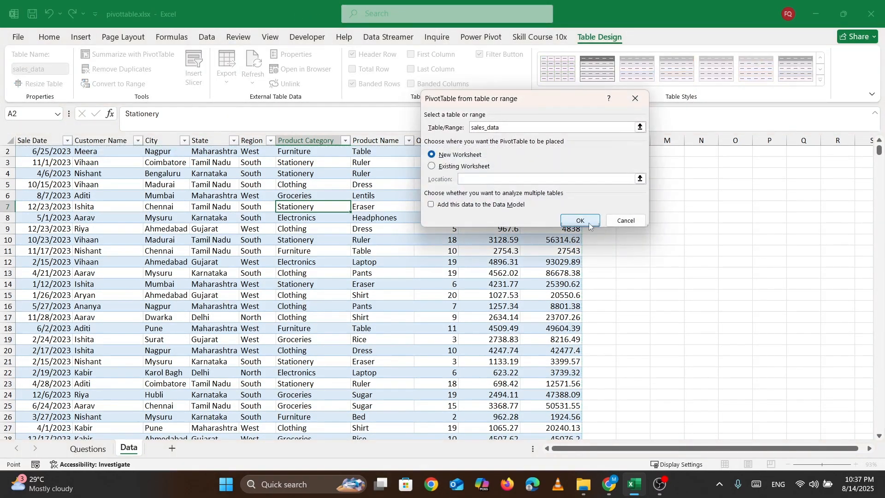
click(578, 219)
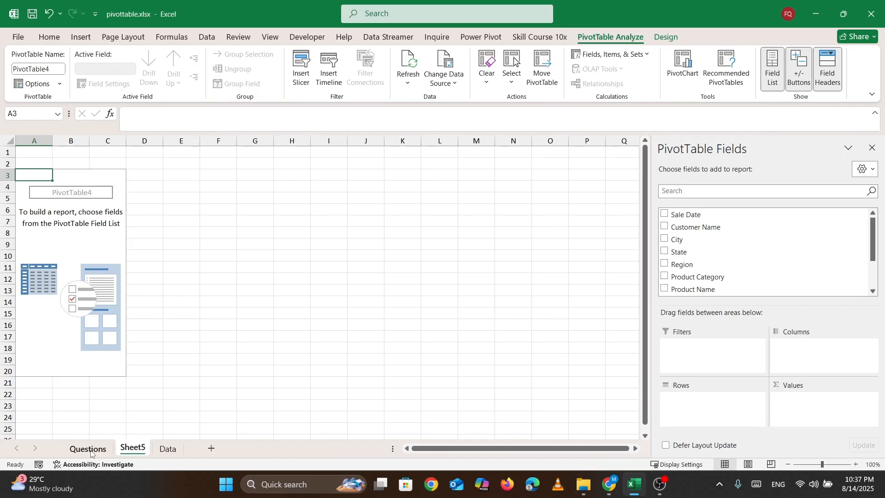
Recheck question Q3 and lay out the new PivotTable with Product Name in rows and Quantity in values
click(87, 448)
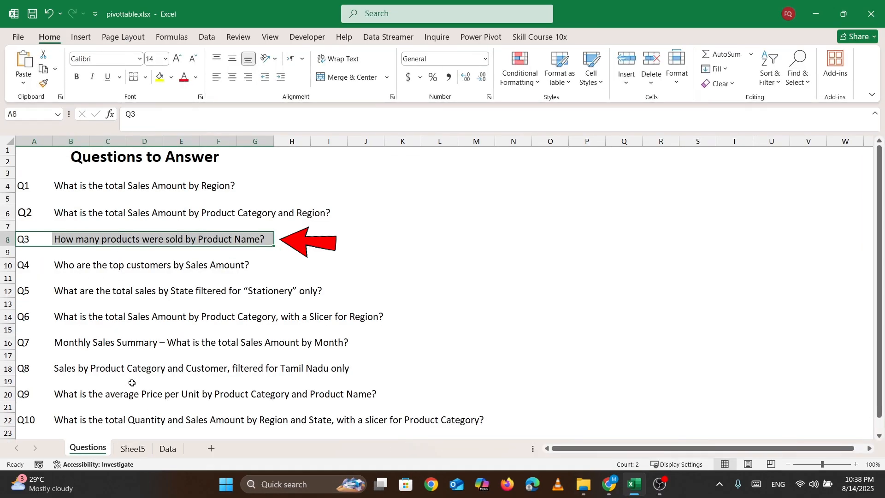
click(133, 449)
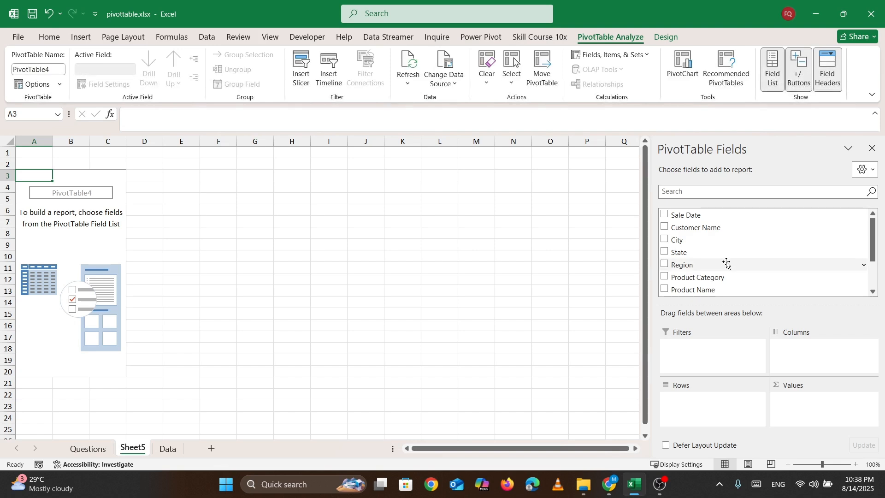
scroll(727, 262, down, 3)
drag(703, 239, 715, 408)
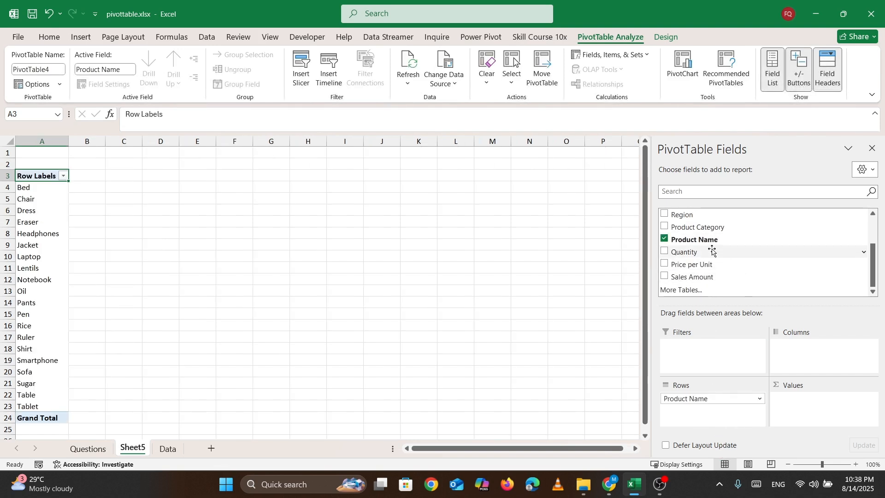
drag(694, 252, 813, 408)
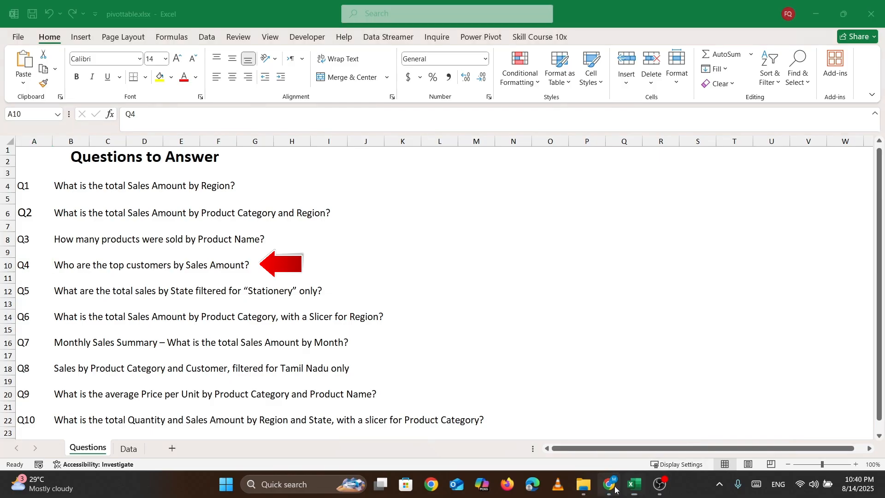
Create a PivotTable for question Q4 from the sales_data table on a new worksheet
click(130, 452)
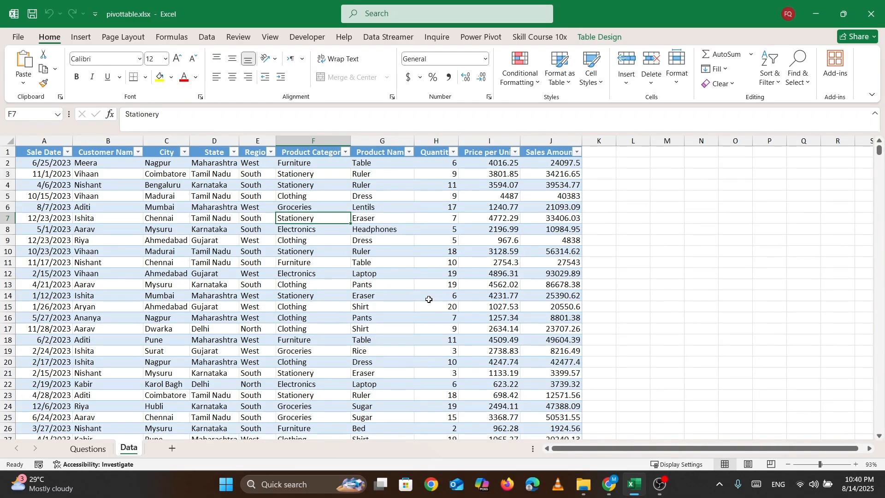
click(600, 37)
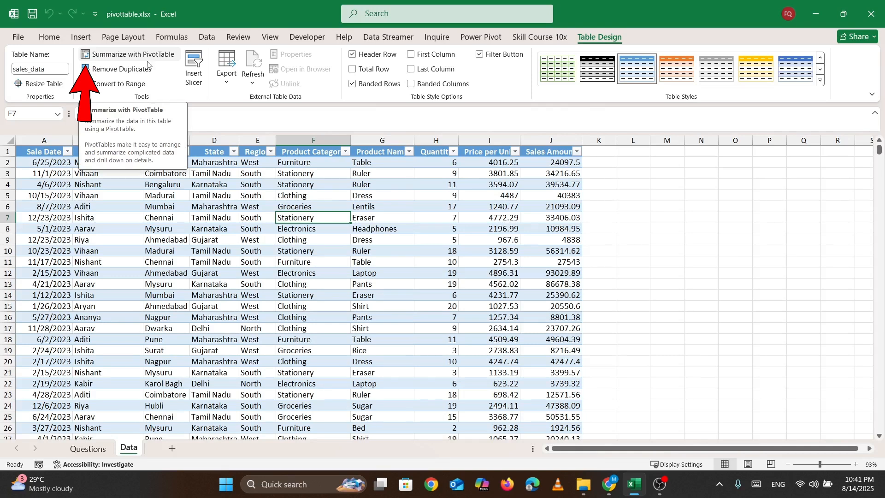
click(138, 54)
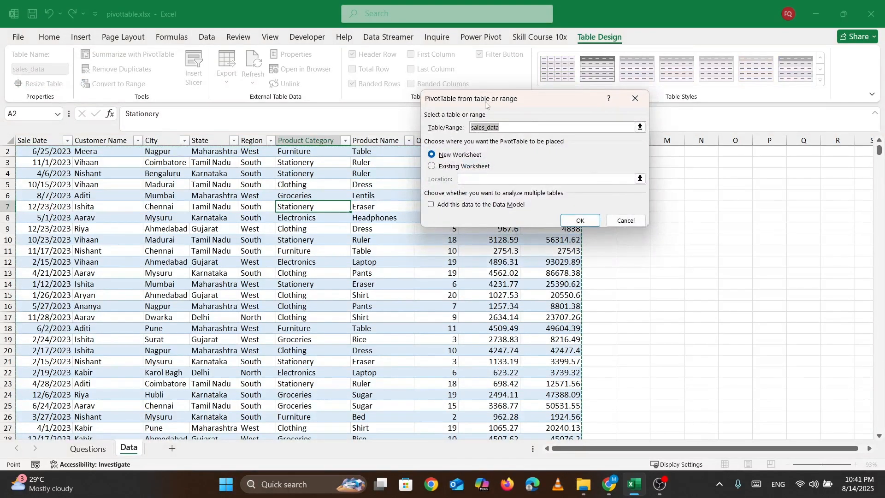
click(580, 220)
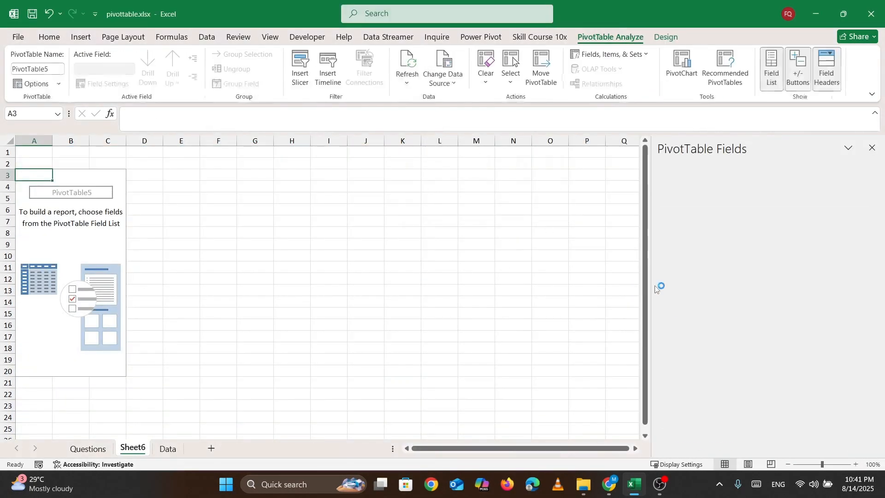
Lay out the new PivotTable with Customer Name in rows and Sales Amount in values
drag(691, 226, 704, 409)
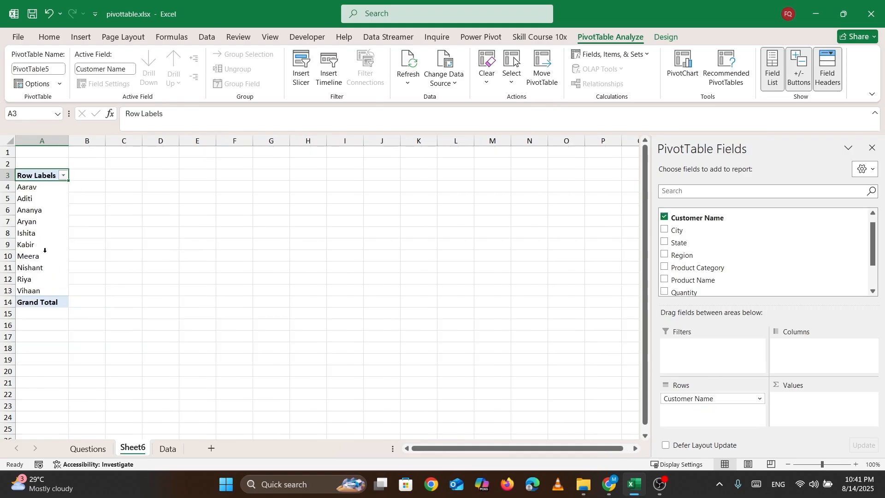
scroll(748, 263, down, 1)
drag(693, 276, 843, 406)
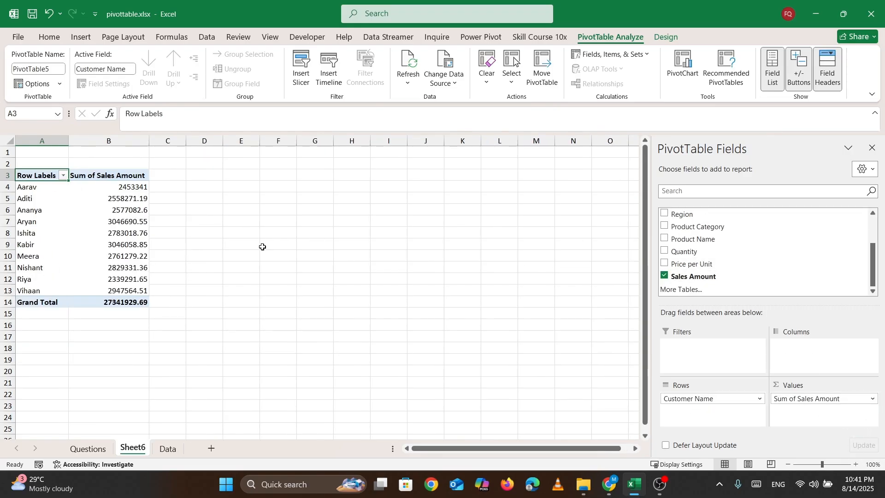
Sort the customers in the PivotTable by Sum of Sales Amount from largest to smallest
right_click(119, 190)
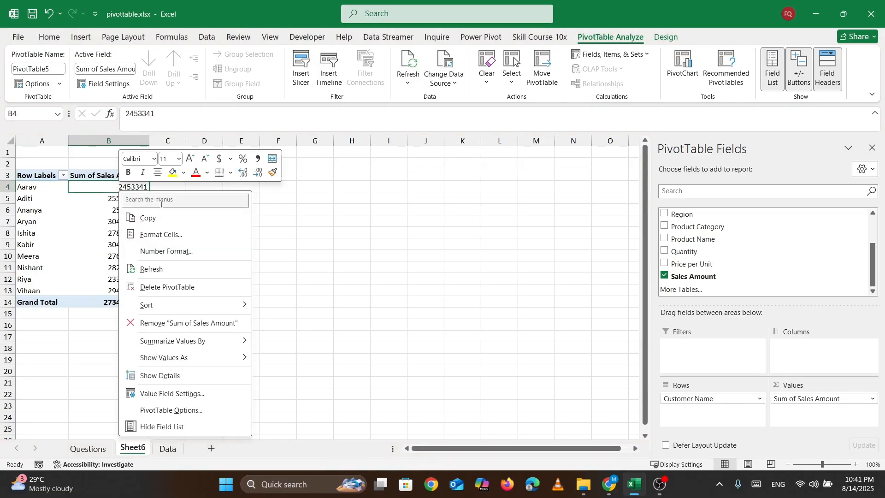
mouse_move(229, 310)
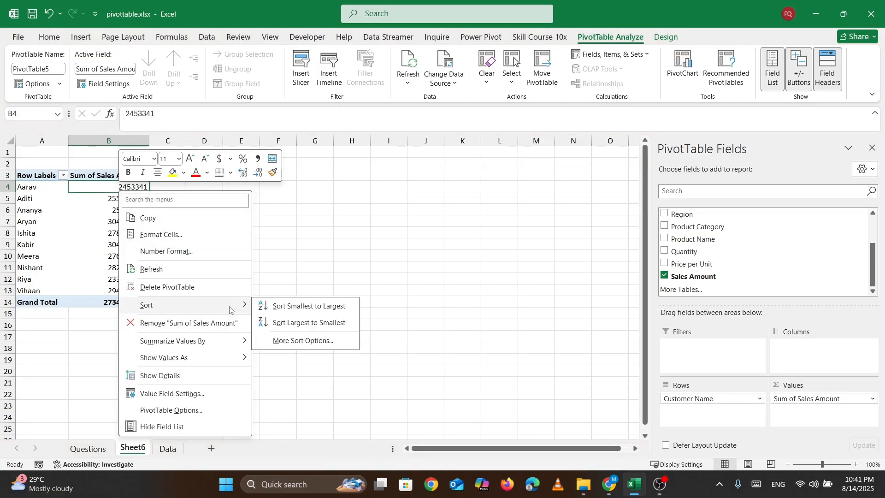
click(306, 330)
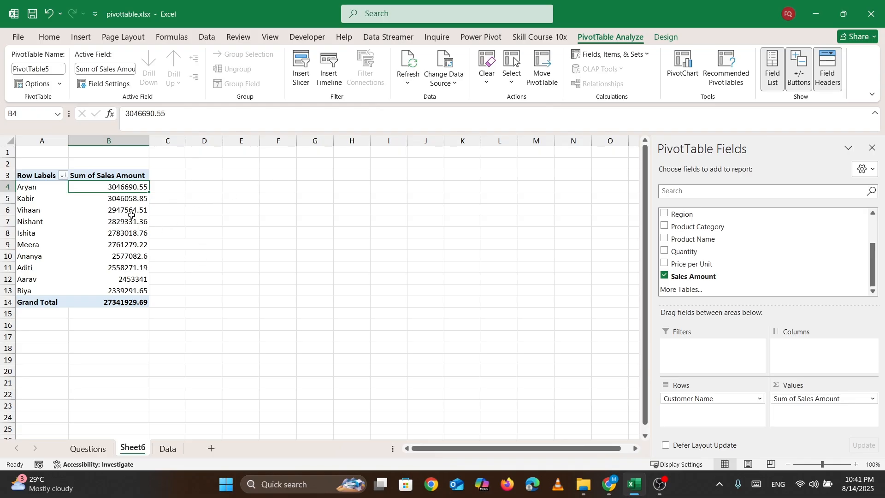
Insert a pie PivotChart based on the sorted customer sales PivotTable
mouse_move(131, 215)
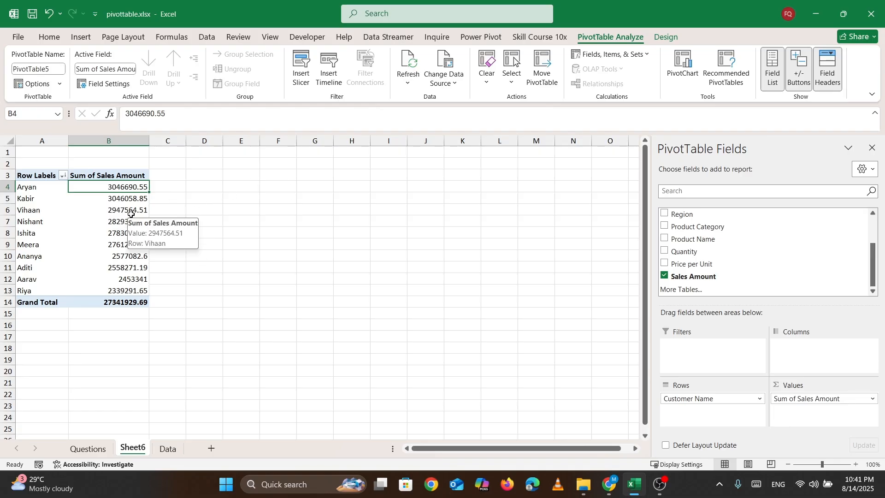
click(131, 214)
click(677, 59)
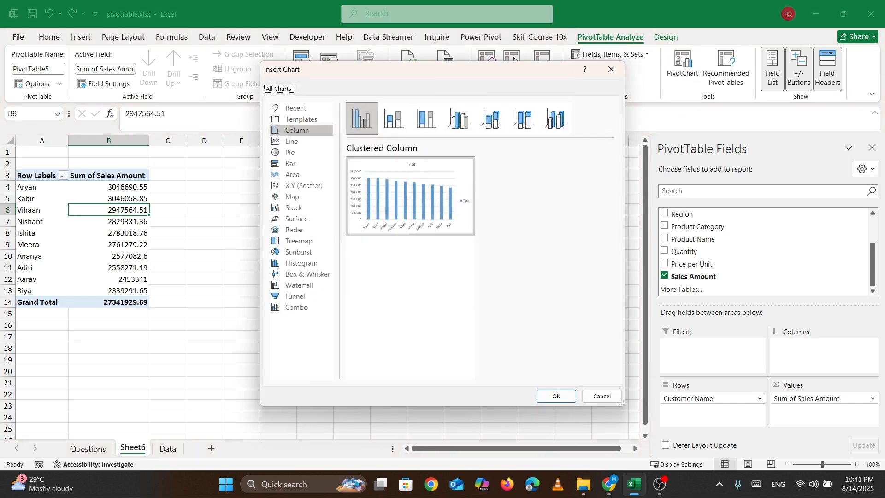
mouse_move(361, 199)
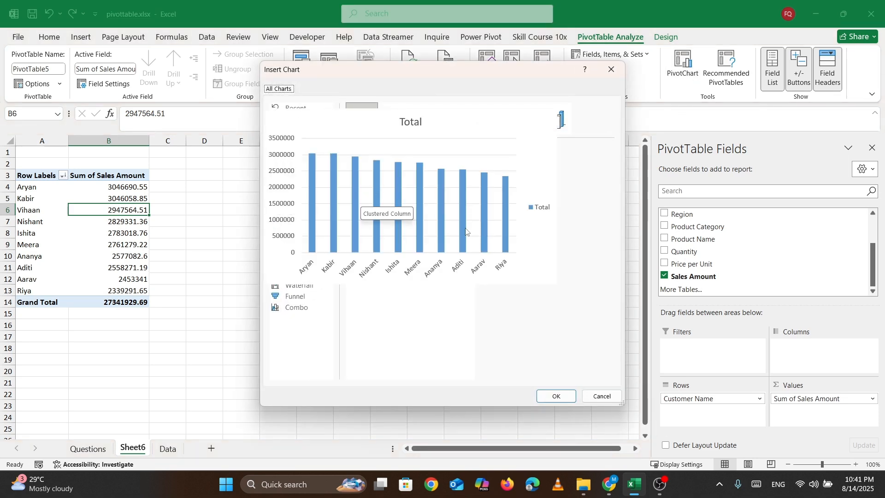
click(295, 151)
mouse_move(417, 194)
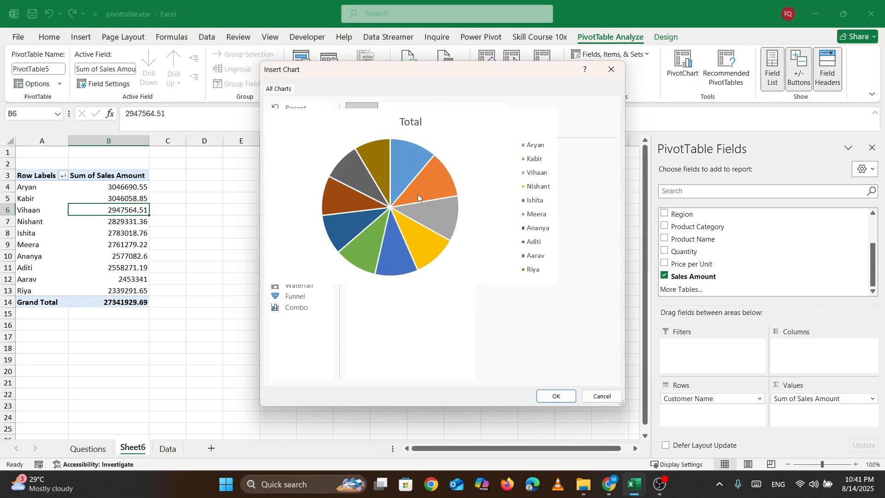
click(559, 397)
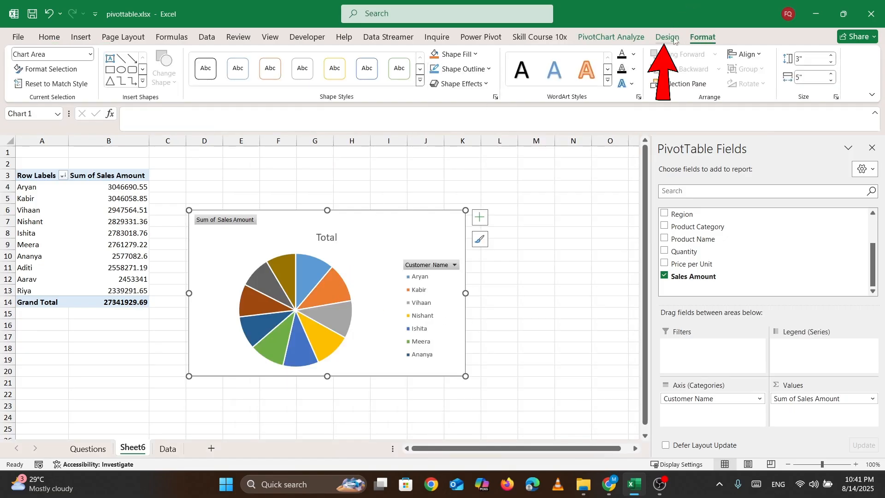
Apply the chart style that labels each pie slice outside with the customer name and percentage and omits the legend
click(673, 40)
click(531, 85)
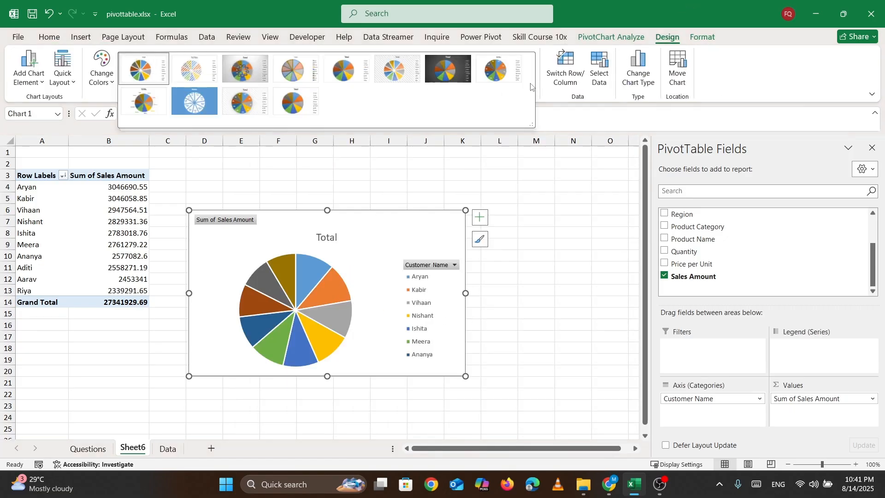
click(246, 102)
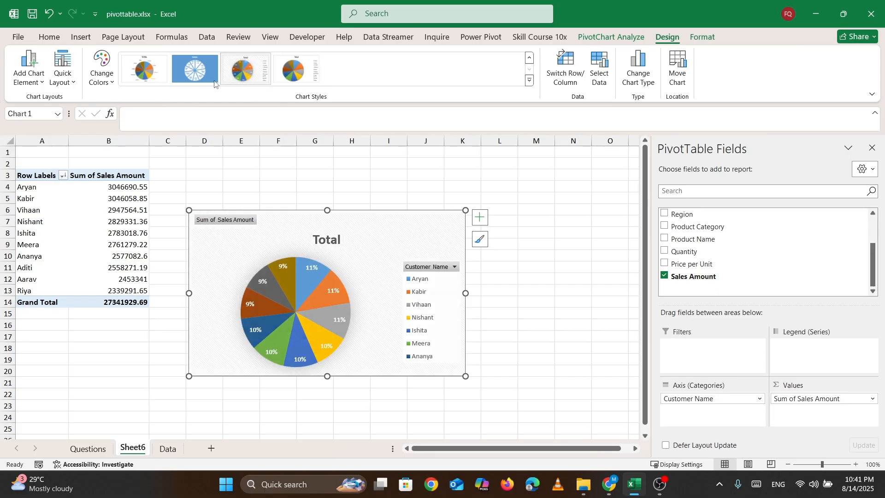
click(147, 74)
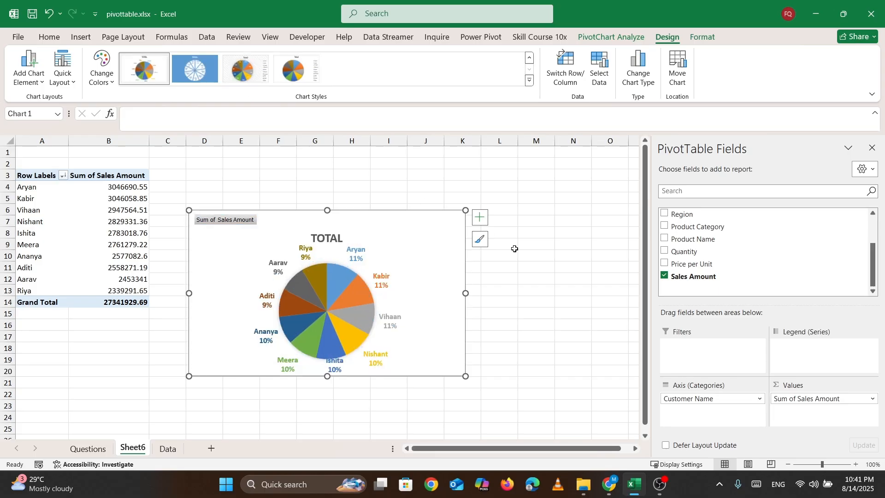
Hide the field buttons on the pie PivotChart and reposition the chart beside the customer PivotTable
drag(343, 224, 479, 252)
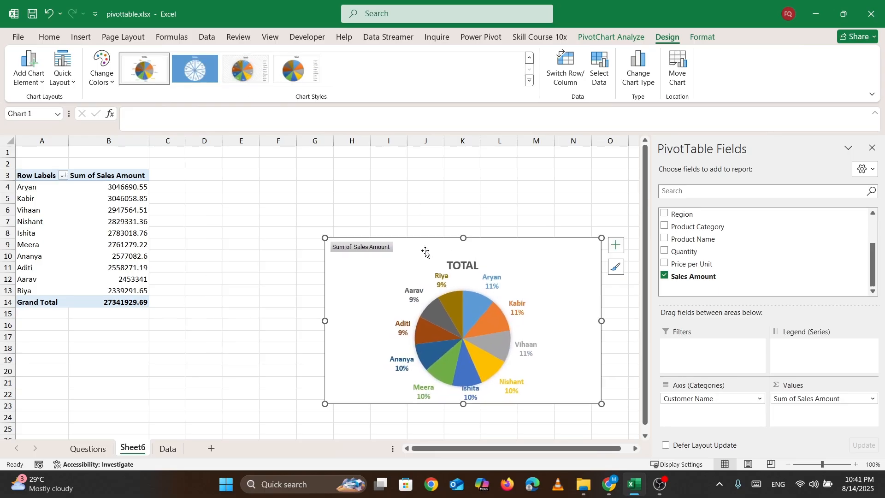
right_click(361, 247)
click(427, 376)
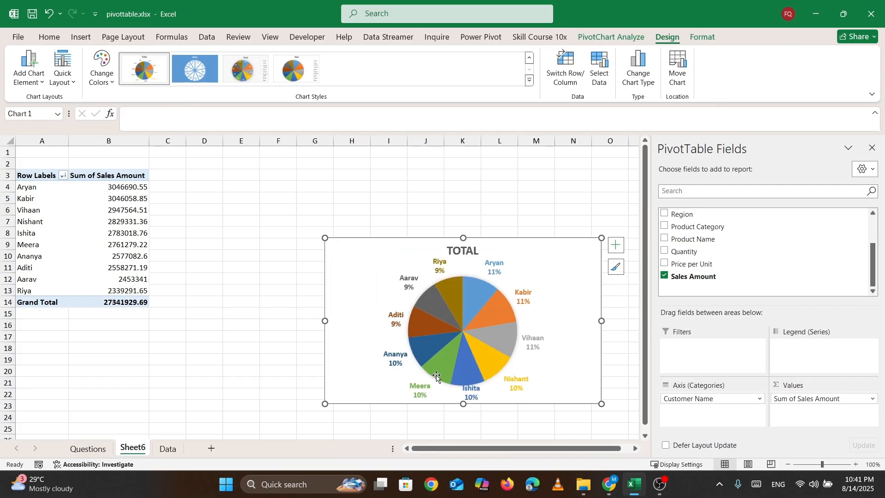
drag(402, 248, 257, 210)
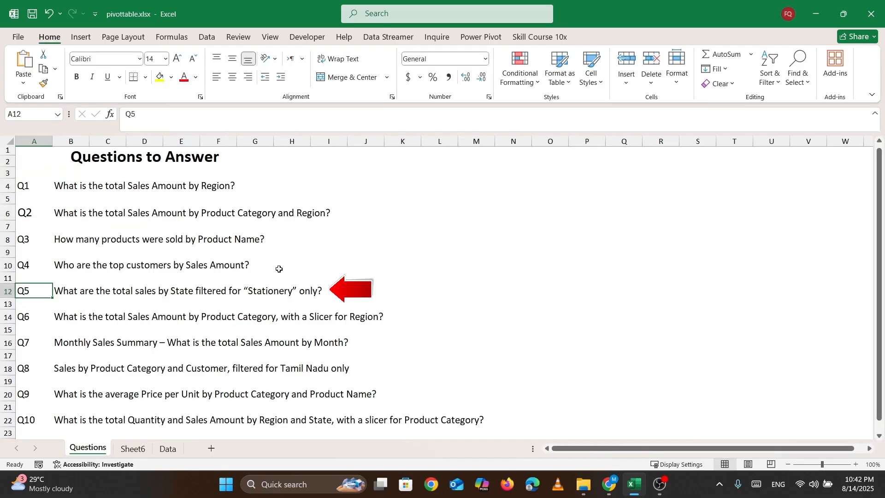
Highlight question Q5 on the Questions sheet and create a PivotTable from the sales_data table on a new worksheet
drag(318, 287, 3, 286)
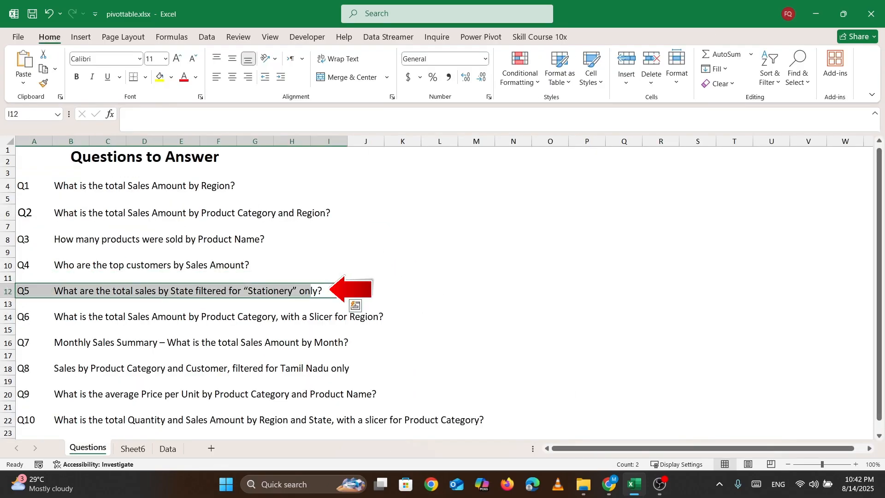
click(361, 291)
click(27, 288)
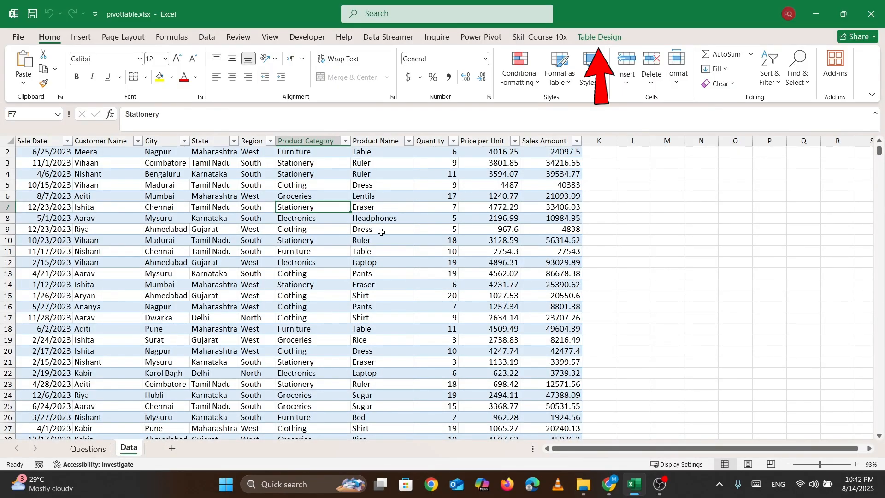
click(614, 36)
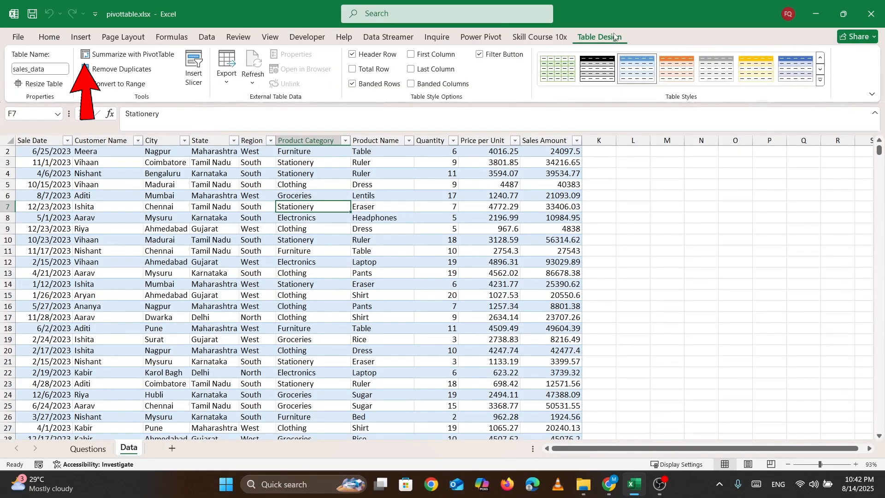
click(156, 56)
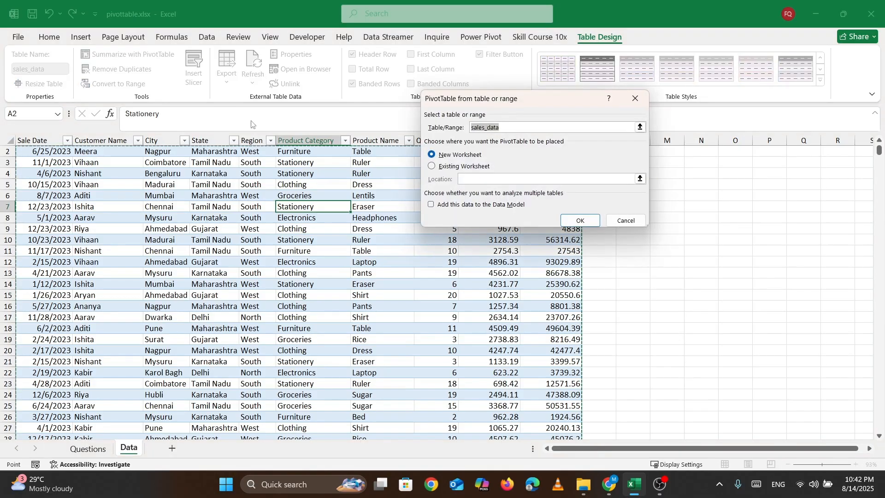
click(587, 215)
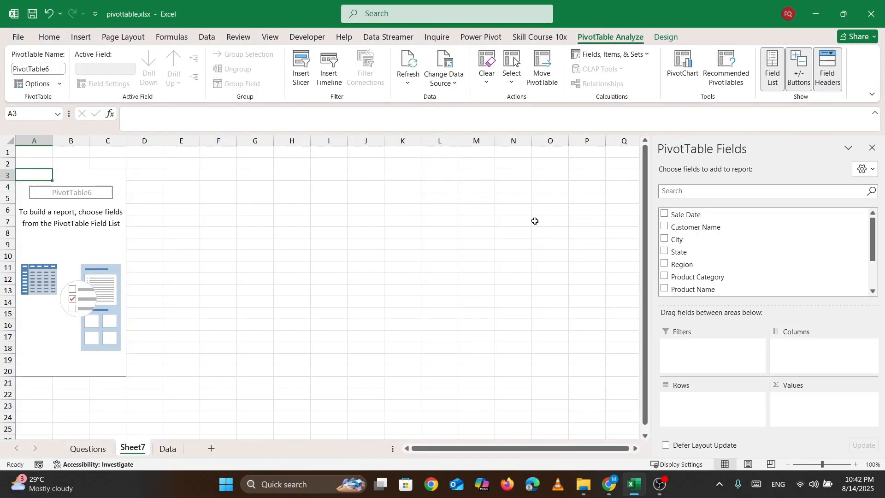
Lay out the new PivotTable with State in rows and Sales Amount in values
scroll(709, 277, down, 2)
scroll(721, 257, up, 2)
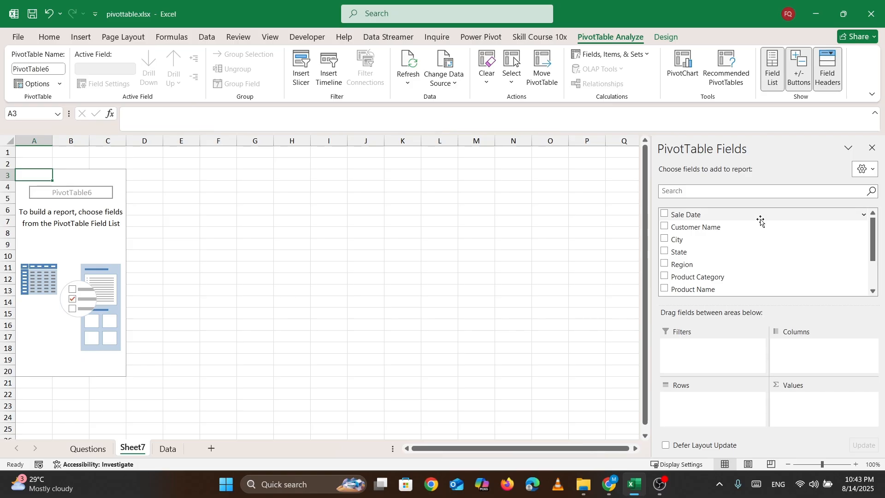
drag(685, 253, 712, 408)
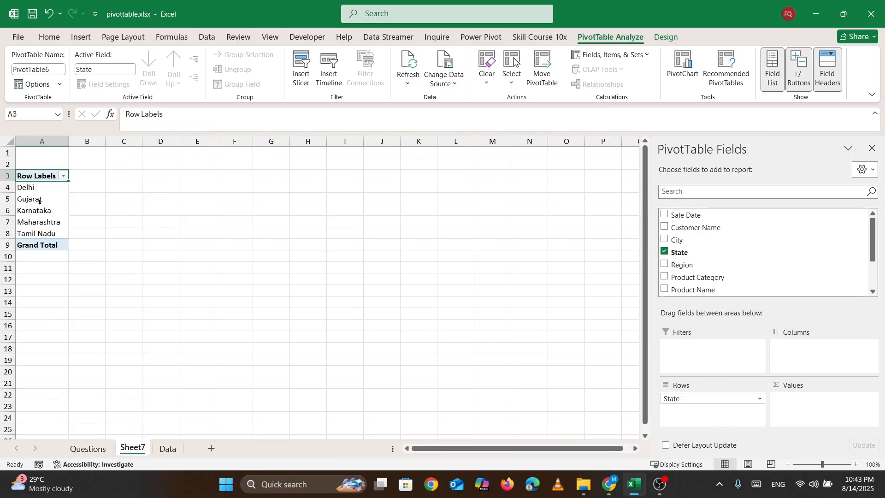
scroll(708, 231, down, 2)
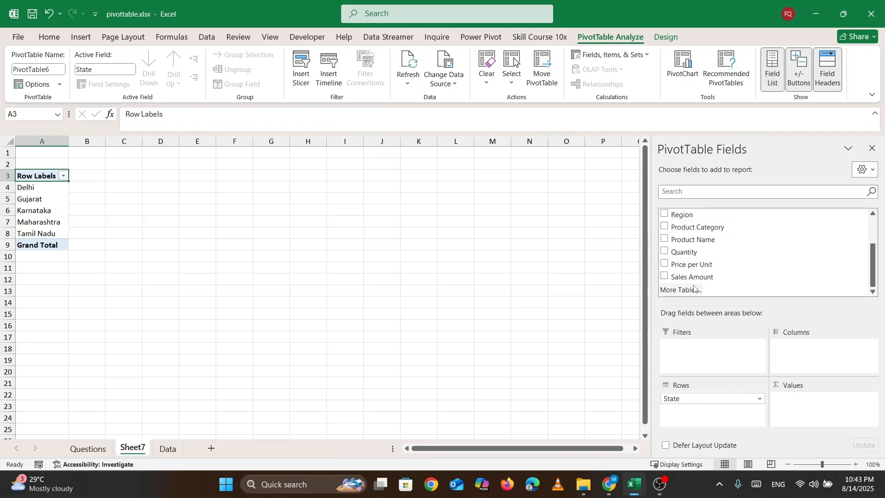
drag(693, 277, 849, 408)
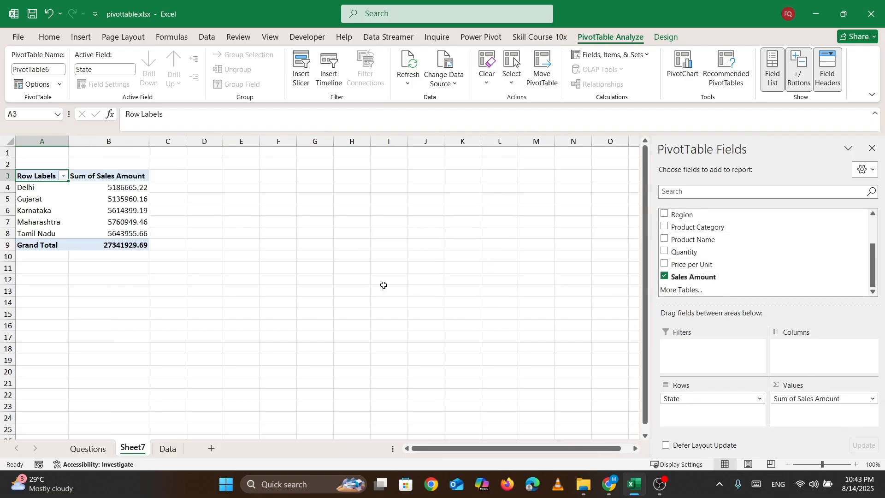
Add Product Category as a report filter to the State PivotTable and filter it for Stationery
scroll(737, 258, up, 2)
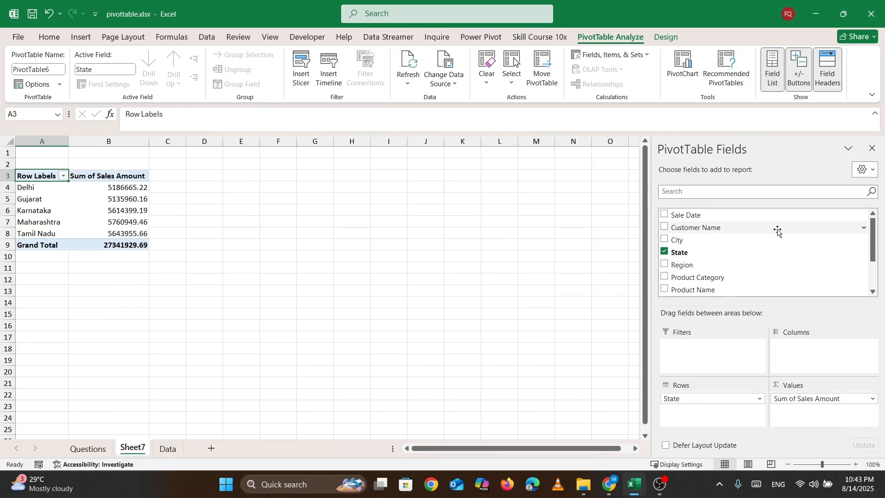
scroll(730, 263, down, 2)
drag(696, 227, 724, 359)
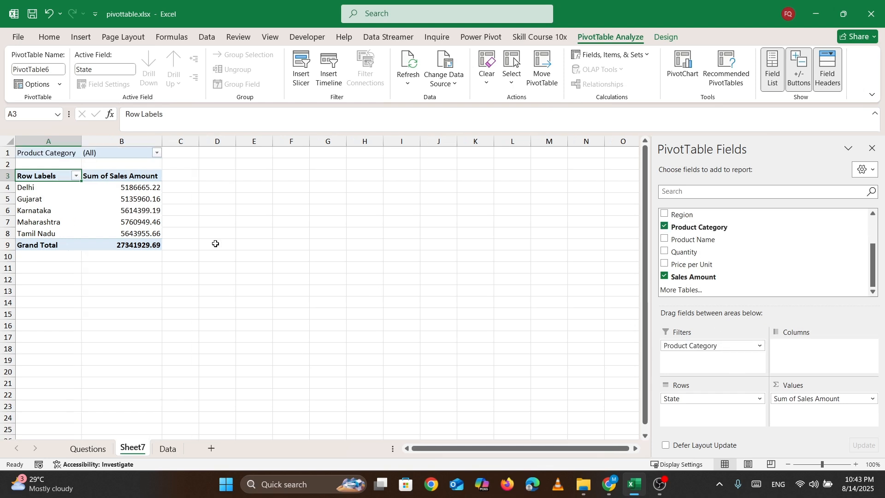
click(157, 152)
click(50, 233)
click(114, 300)
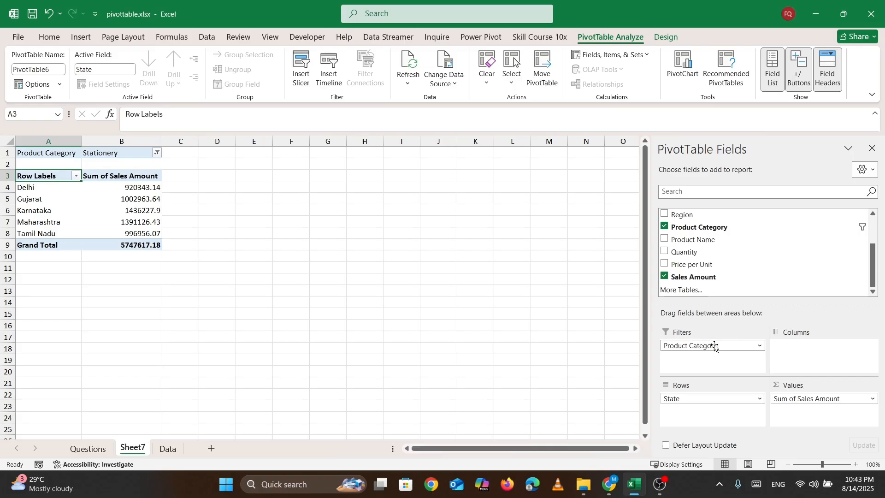
Switch the Product Category report filter on the State PivotTable to Clothing
click(157, 152)
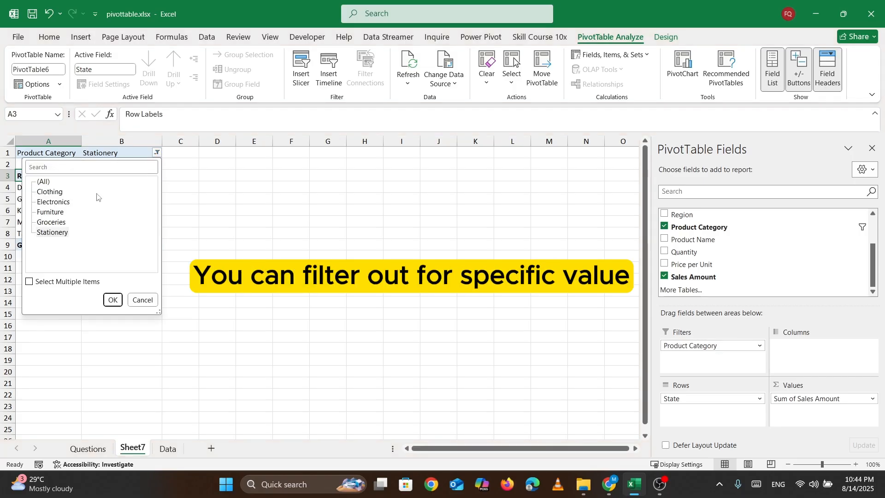
click(50, 192)
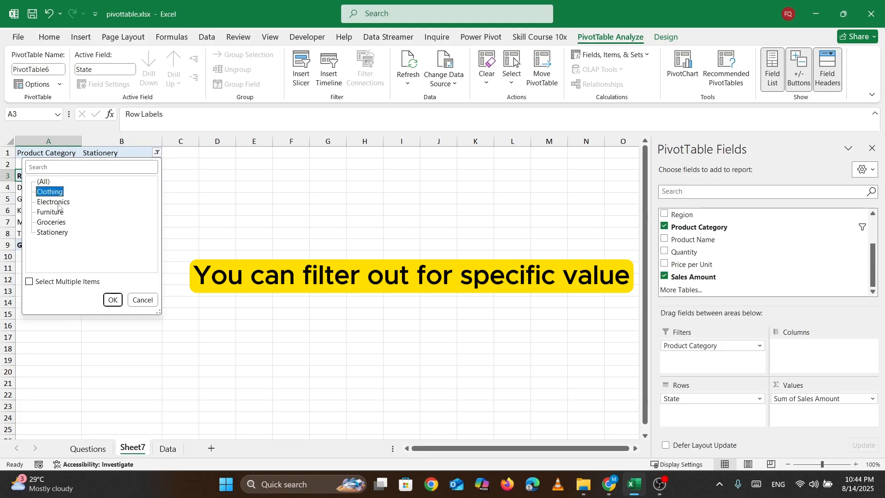
click(113, 300)
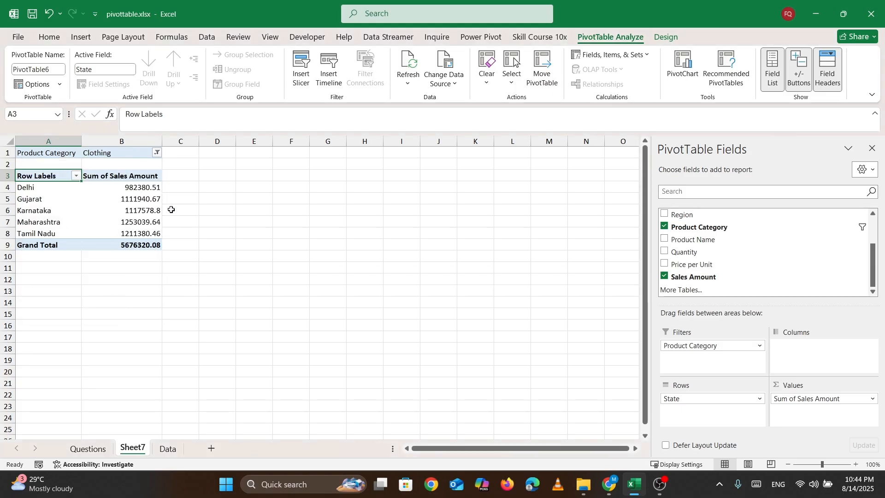
Switch the Product Category report filter on the State PivotTable to Electronics and, after that, to Furniture
click(157, 153)
click(60, 203)
click(112, 300)
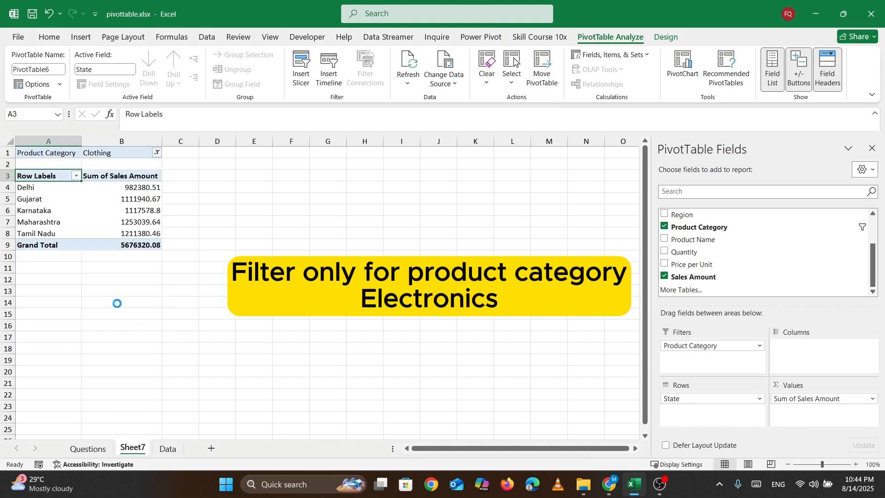
click(157, 154)
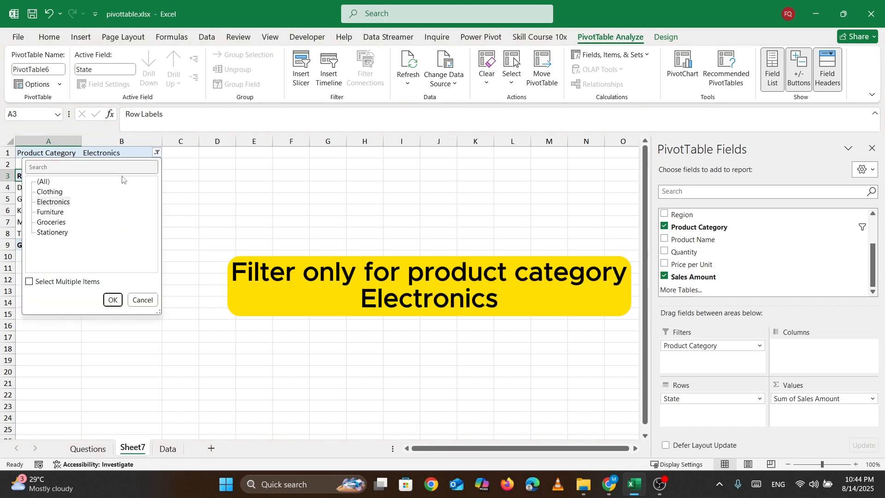
click(52, 212)
click(113, 300)
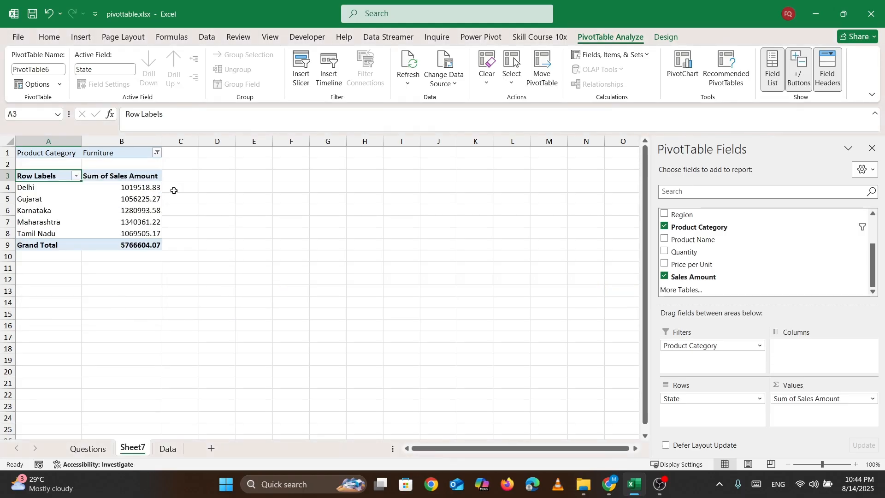
Insert a clustered column PivotChart for the State PivotTable
click(123, 188)
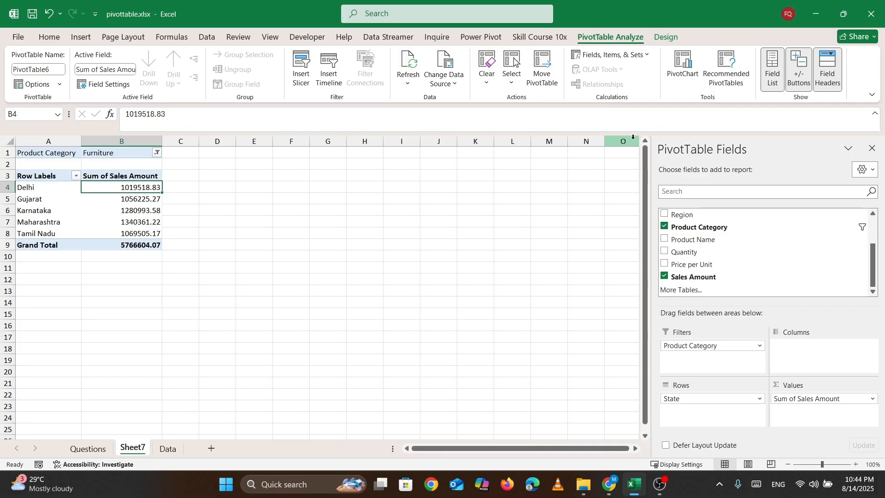
key(Down)
click(683, 67)
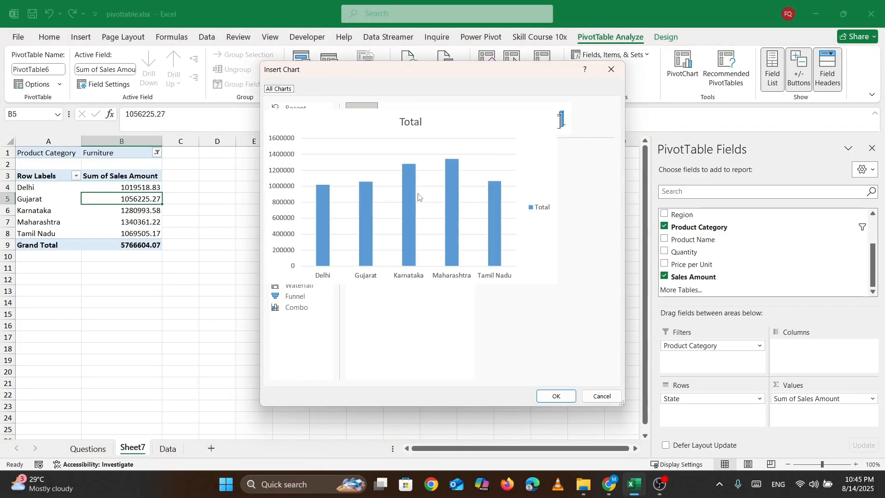
click(555, 396)
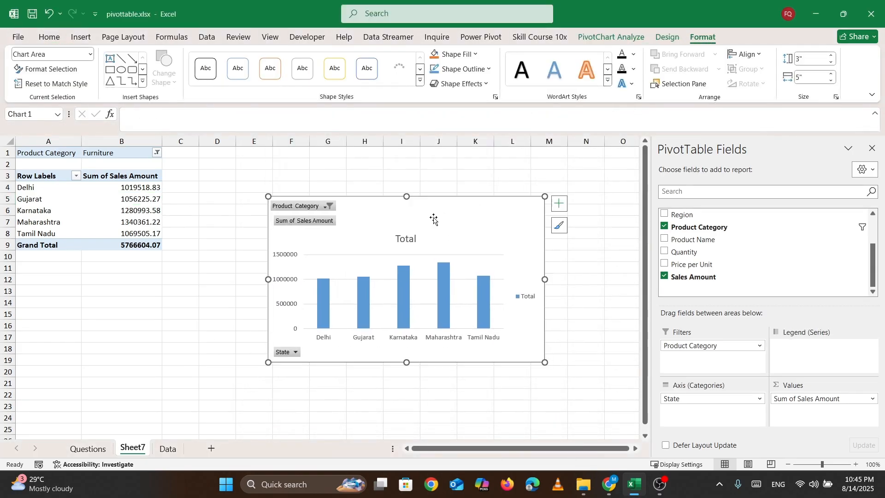
Filter the State PivotTable and its chart by Product Category for Stationery, followed by Electronics
click(157, 153)
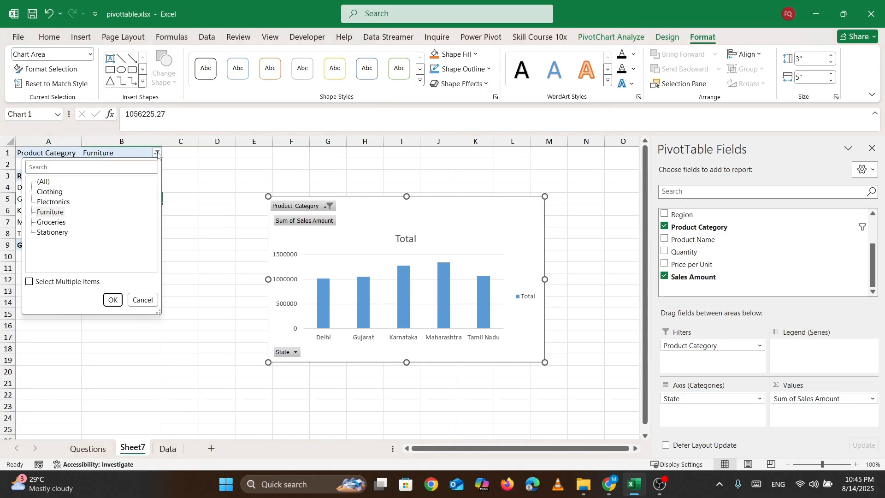
click(52, 232)
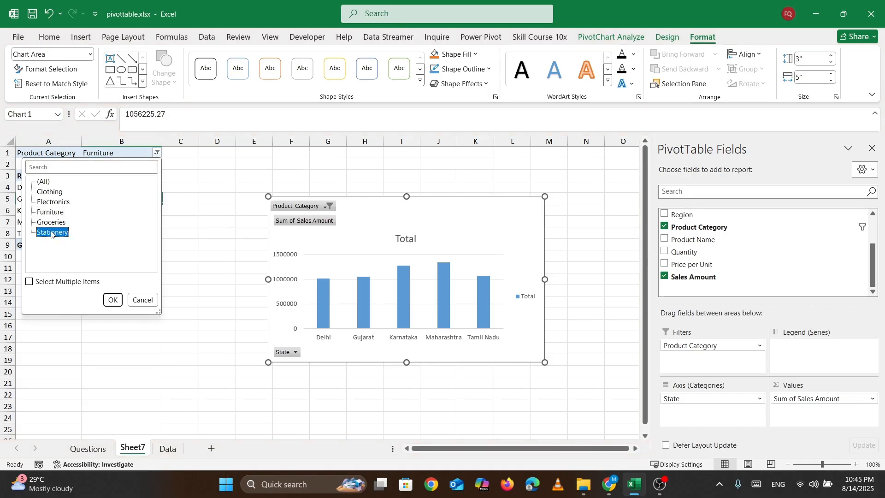
click(113, 300)
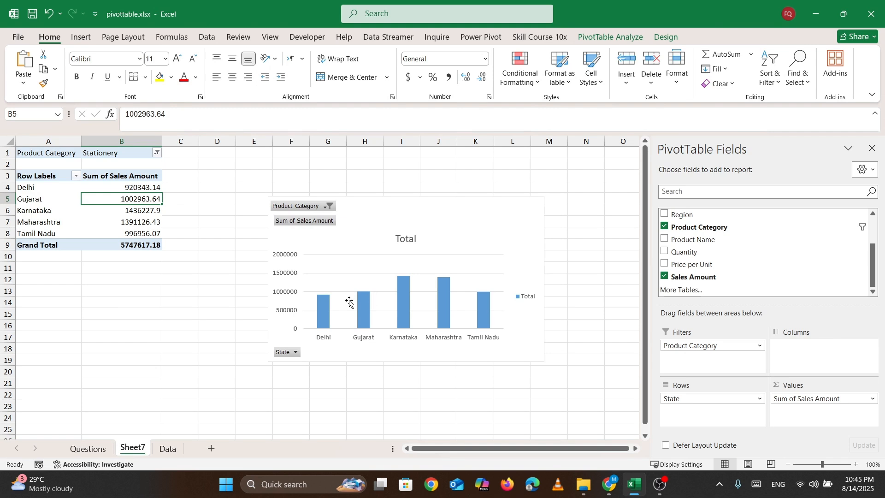
click(157, 153)
click(53, 202)
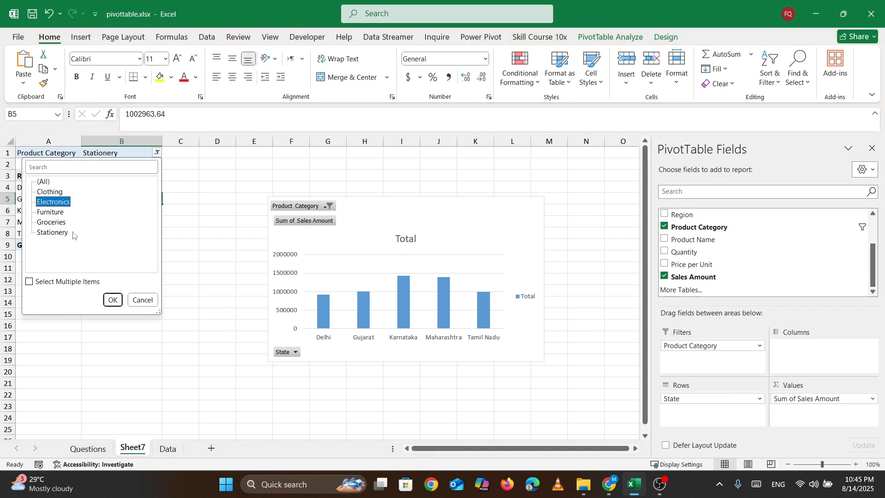
click(113, 299)
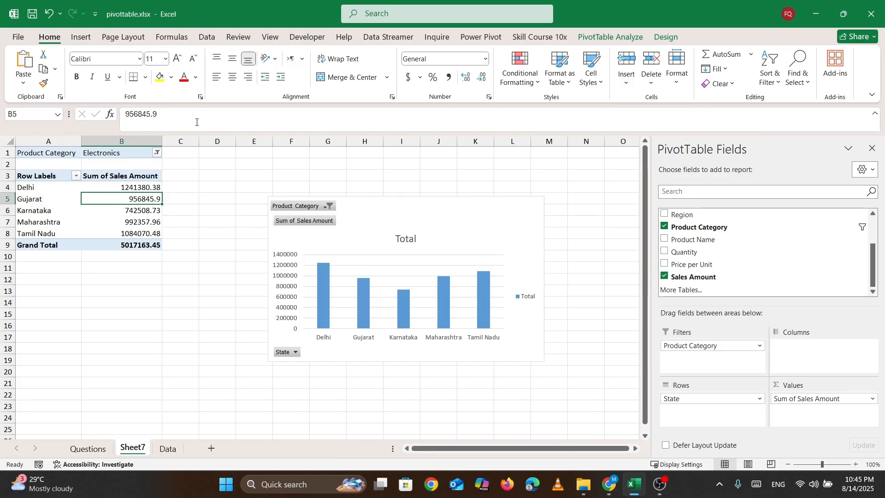
Set the Product Category report filter to Clothing for the State PivotTable and its column chart
click(157, 152)
click(55, 193)
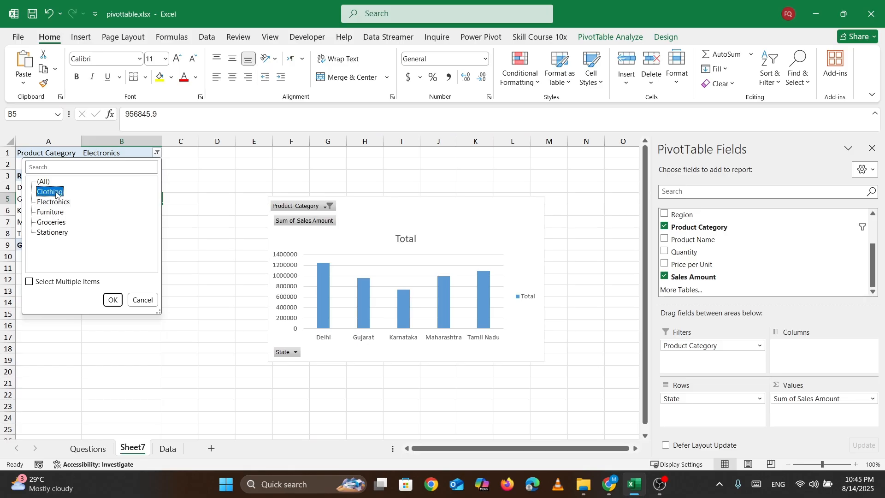
click(113, 299)
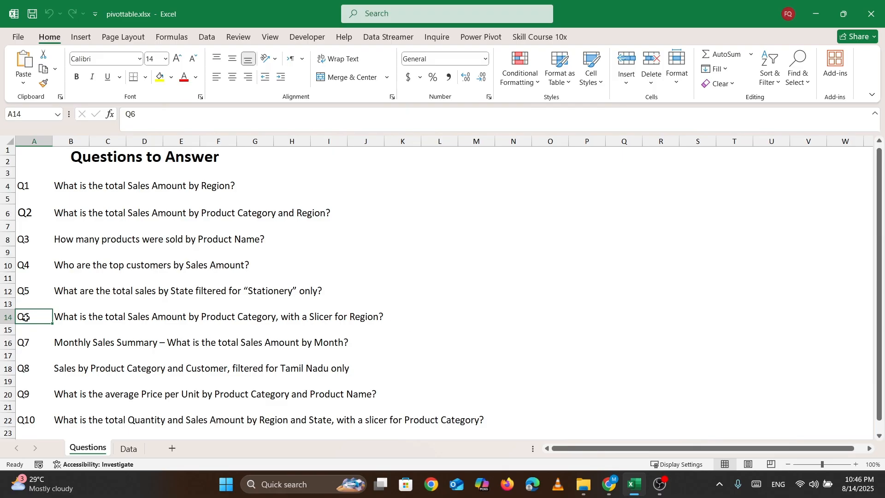
Lay out the new PivotTable for Q6 with Product Category in rows and Sales Amount in values
drag(699, 227, 717, 410)
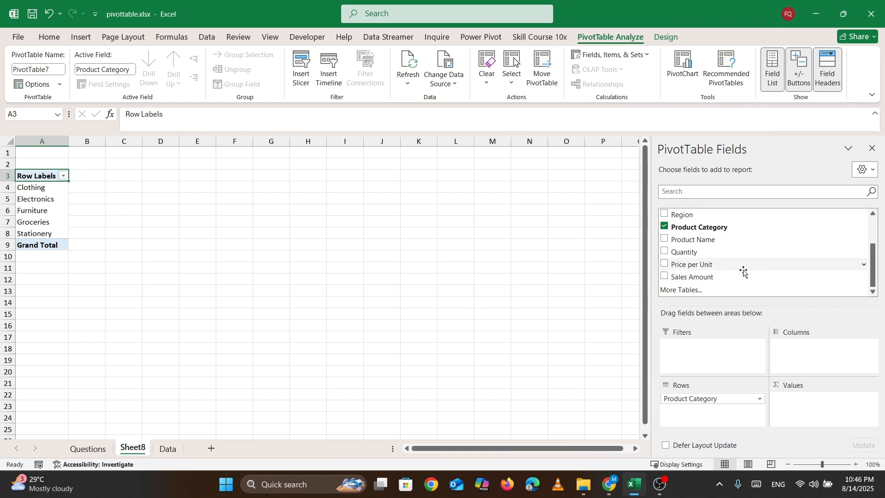
drag(693, 276, 836, 413)
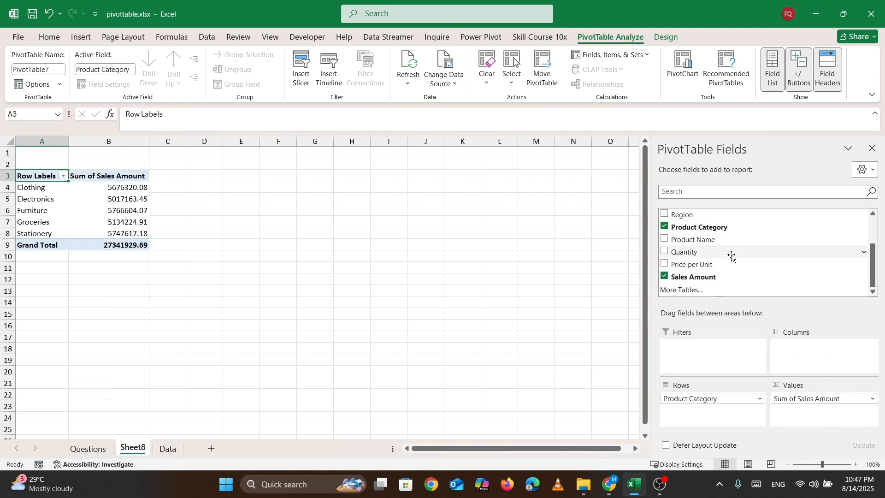
Add a Region slicer to the Product Category PivotTable and place it beside the table around columns D to F
scroll(731, 254, up, 2)
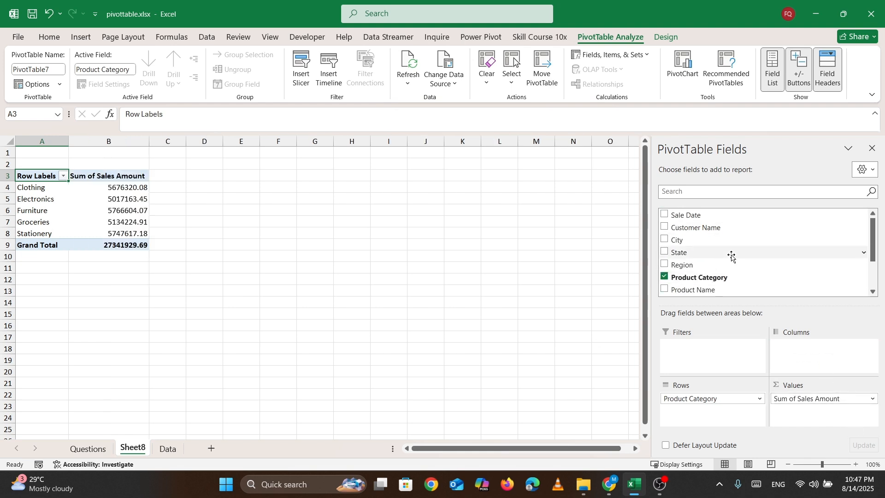
right_click(688, 265)
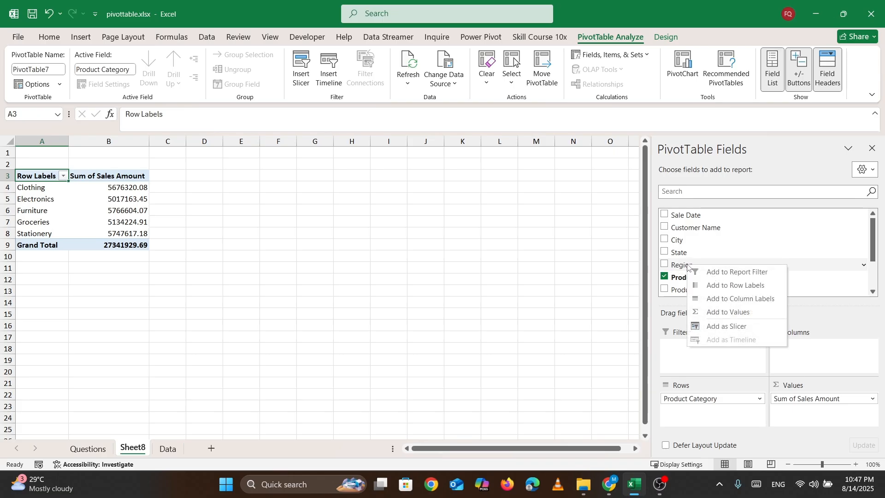
click(735, 330)
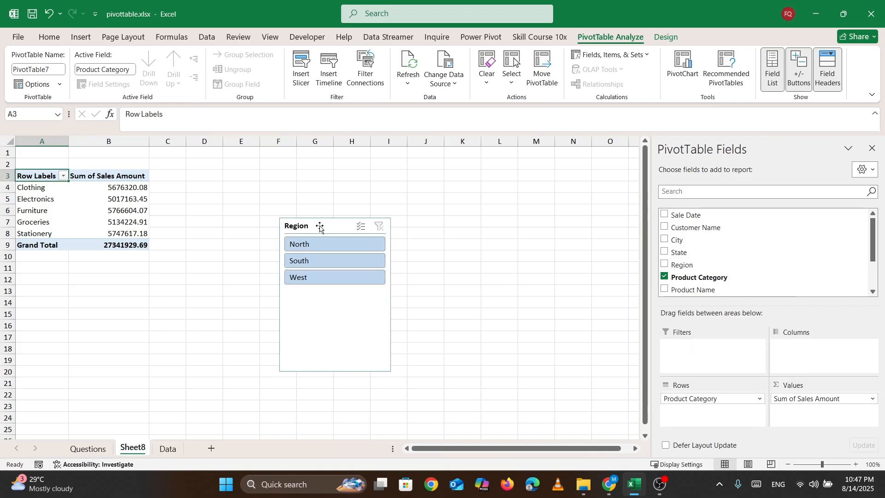
click(317, 225)
drag(317, 225, 226, 161)
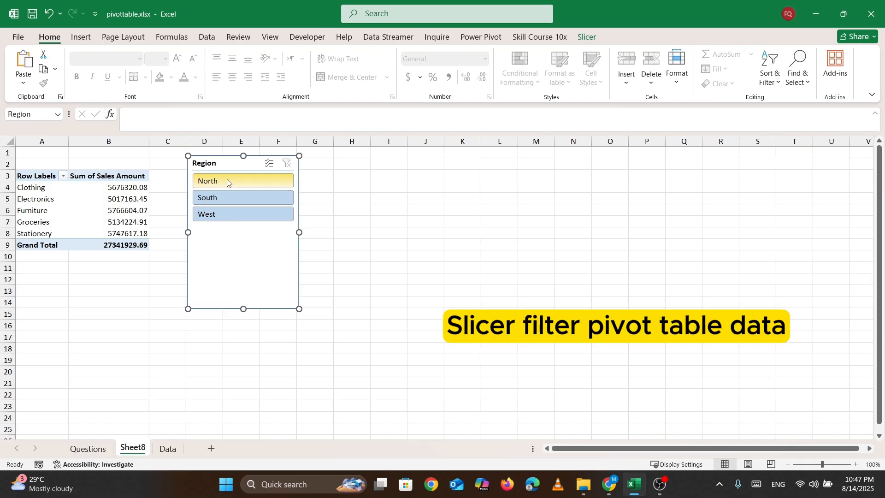
Use the Region slicer to filter the Product Category PivotTable for North, South and West, one region at a time
click(231, 183)
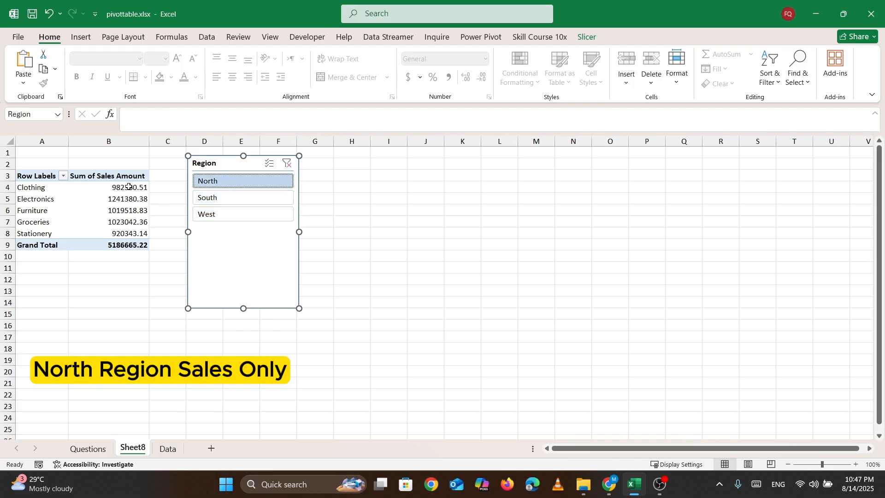
click(220, 203)
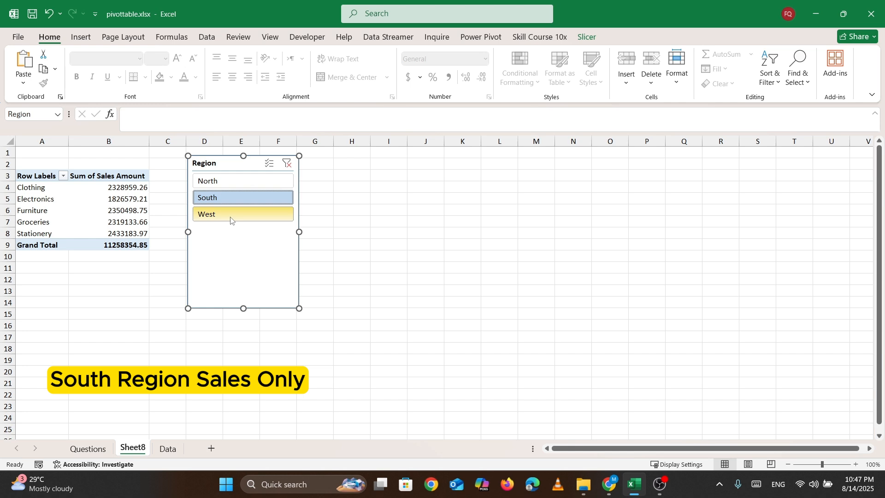
click(230, 216)
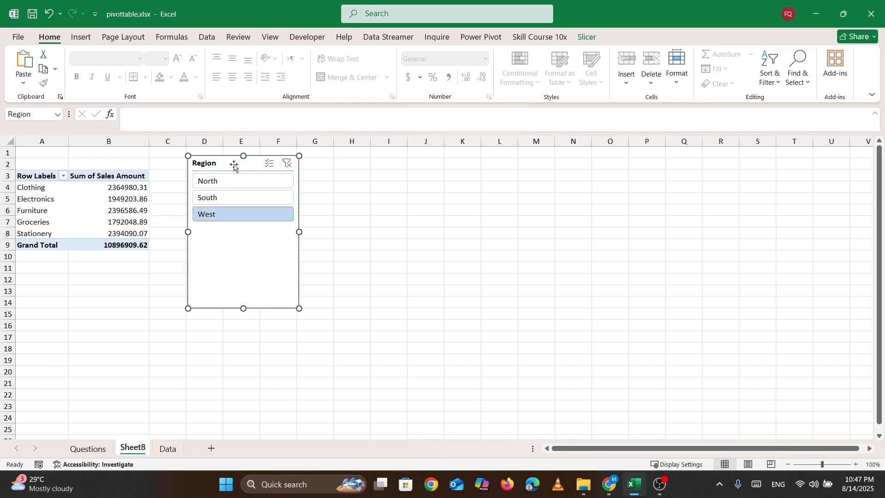
Arrange the Region slicer's buttons in 3 columns and shrink the slicer's height to about 0.71"
click(591, 38)
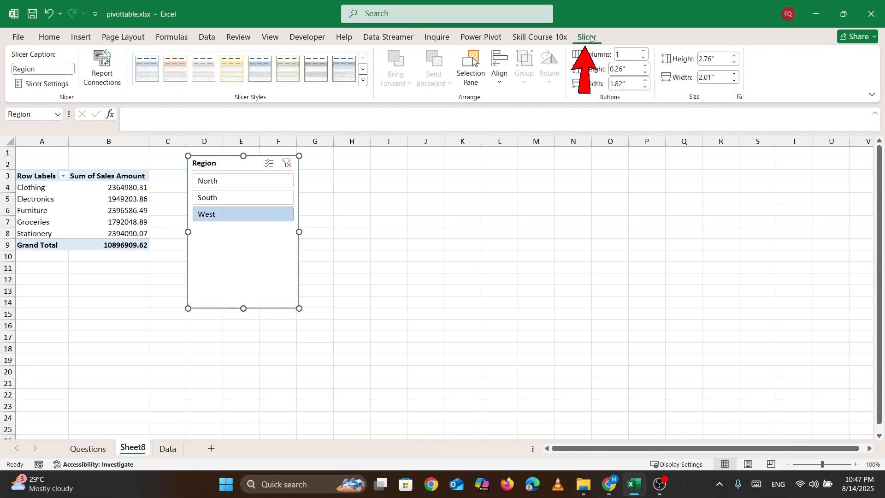
click(620, 53)
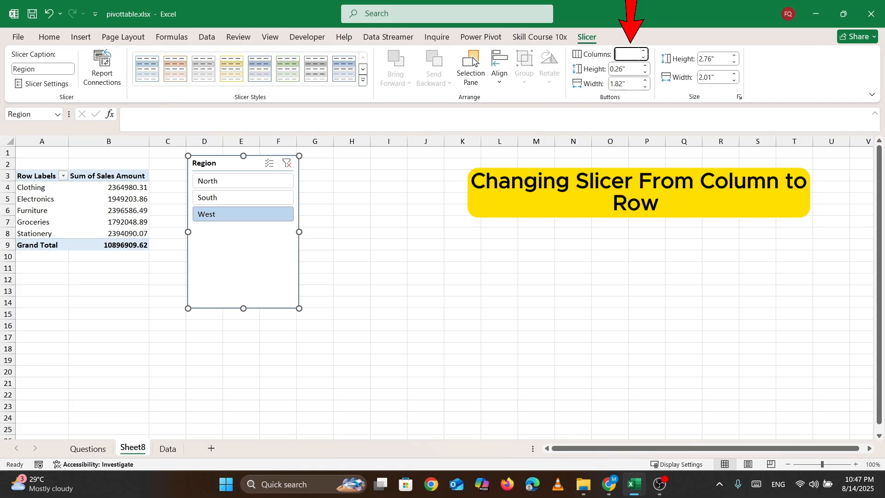
key(Return)
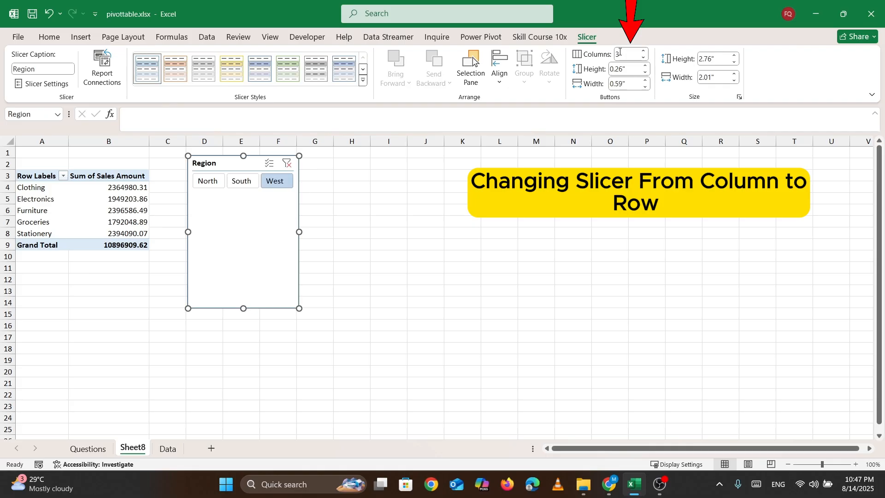
drag(243, 308, 245, 195)
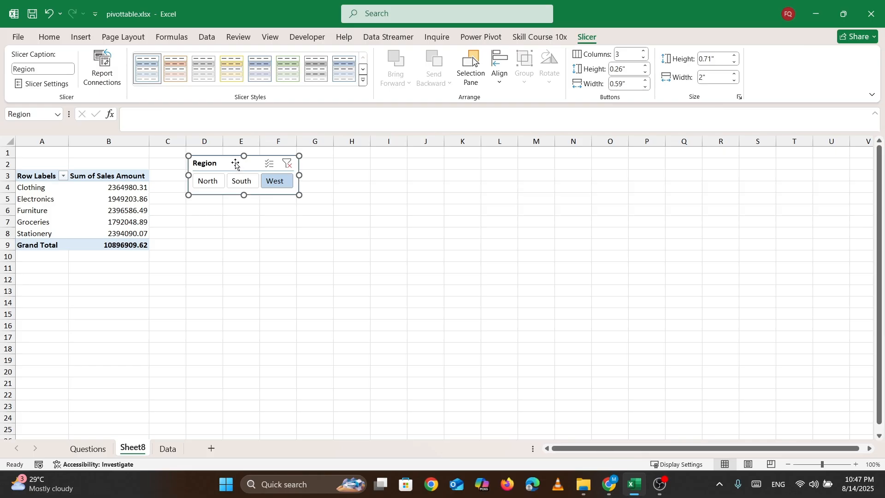
key(Escape)
Insert a pie PivotChart for the Product Category PivotTable
click(666, 38)
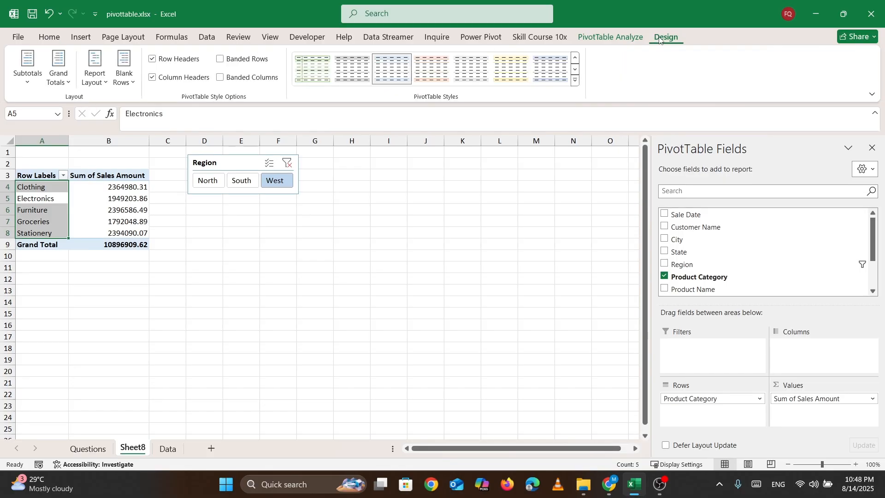
click(601, 38)
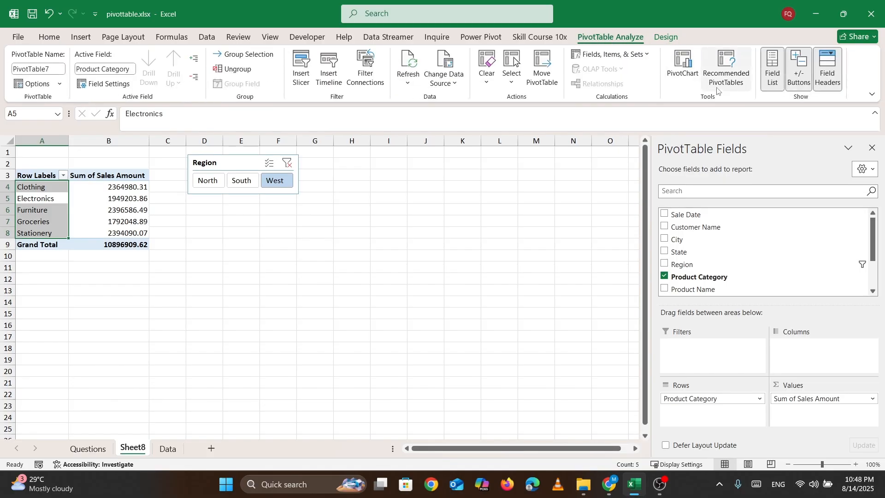
click(682, 67)
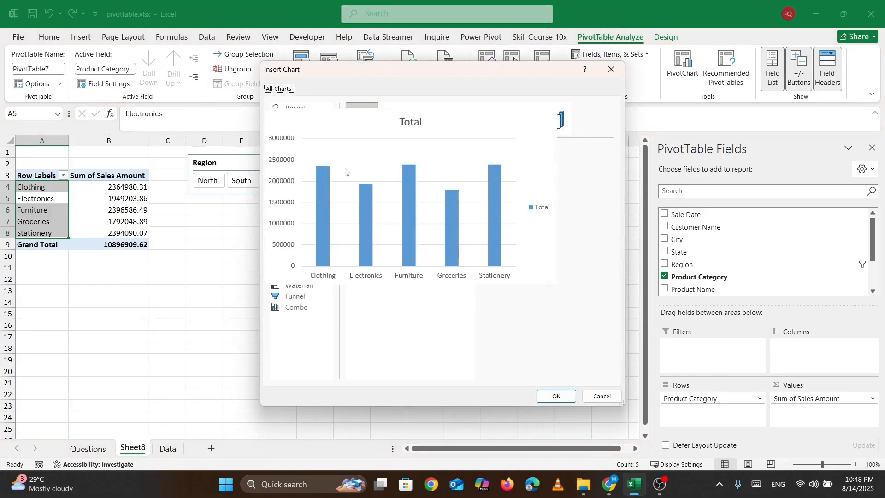
click(290, 153)
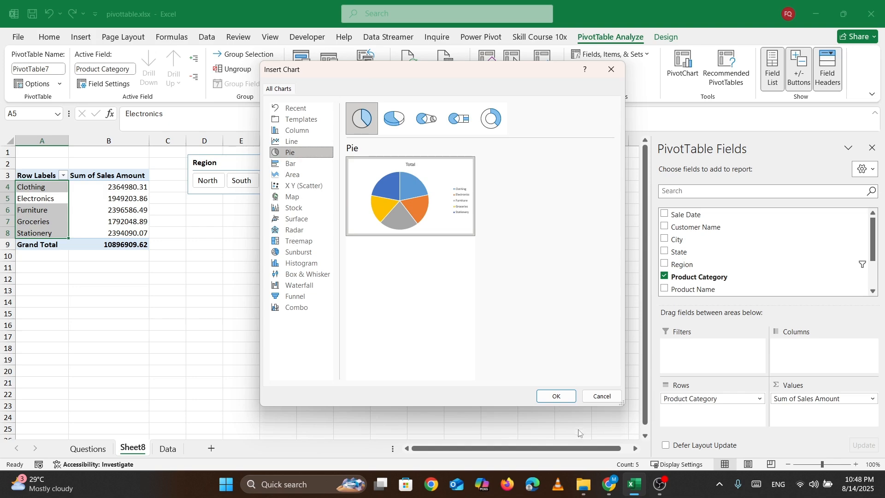
click(555, 397)
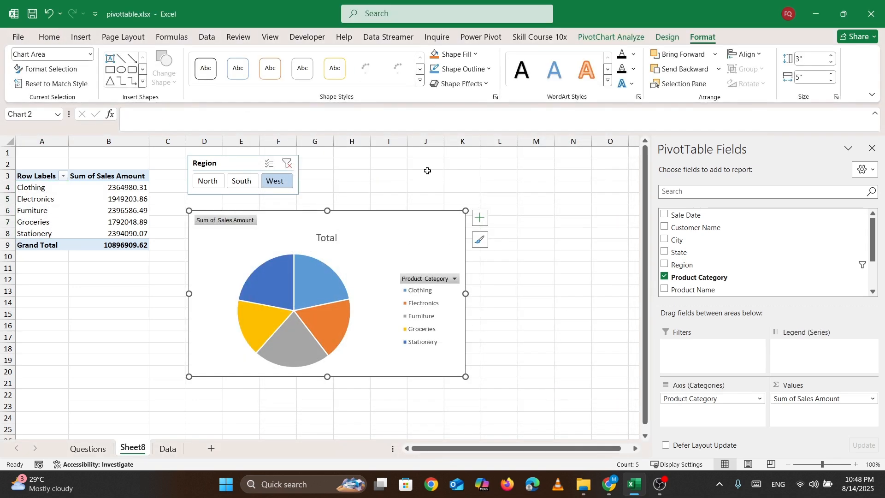
Apply the chart style with coloured category labels around the slices and no legend to the pie chart
click(667, 38)
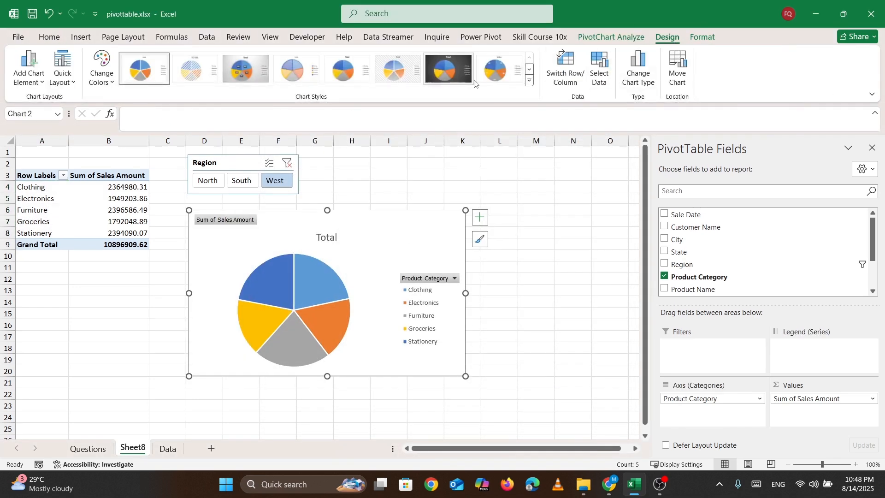
click(529, 83)
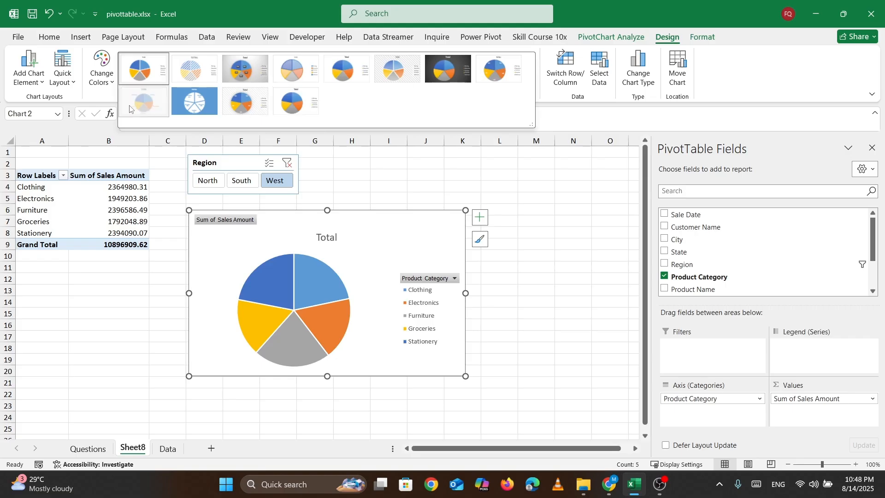
click(192, 99)
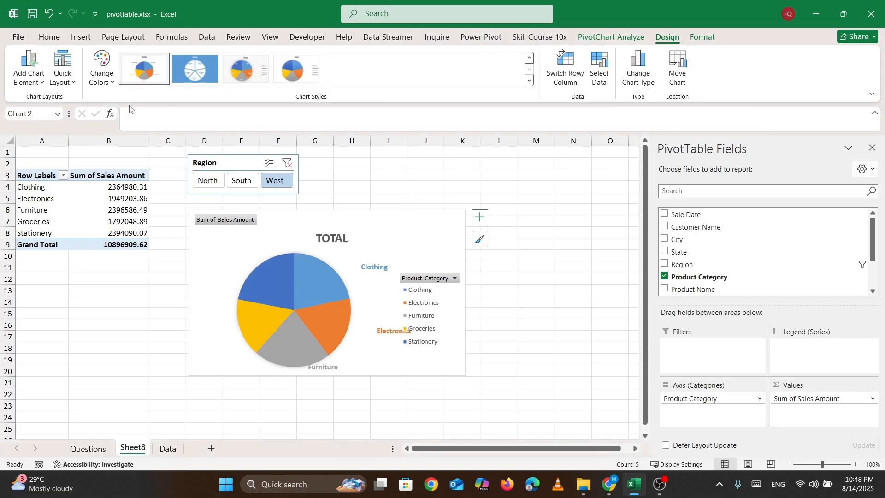
Filter the Product Category PivotTable and its pie chart for the South region with the slicer
click(249, 181)
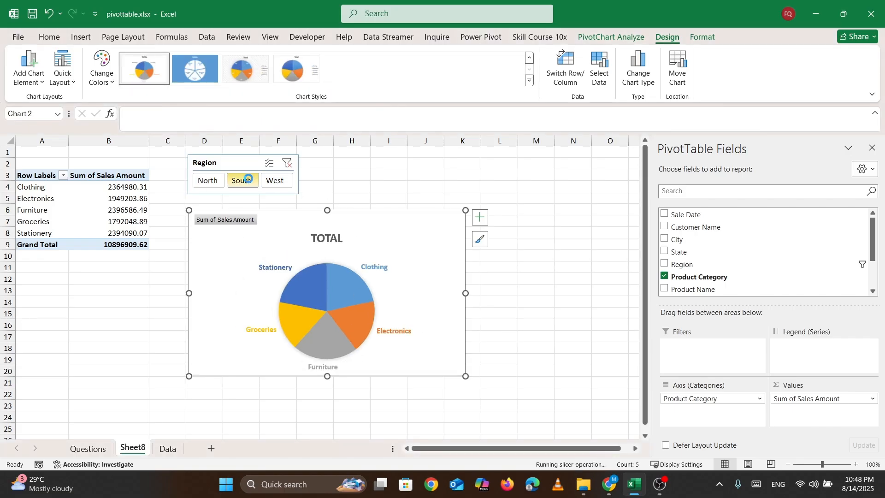
Apply the grey gradient chart style with dark category and percentage labels to the pie chart, and switch the Region slicer to West and finally North
click(220, 181)
click(243, 184)
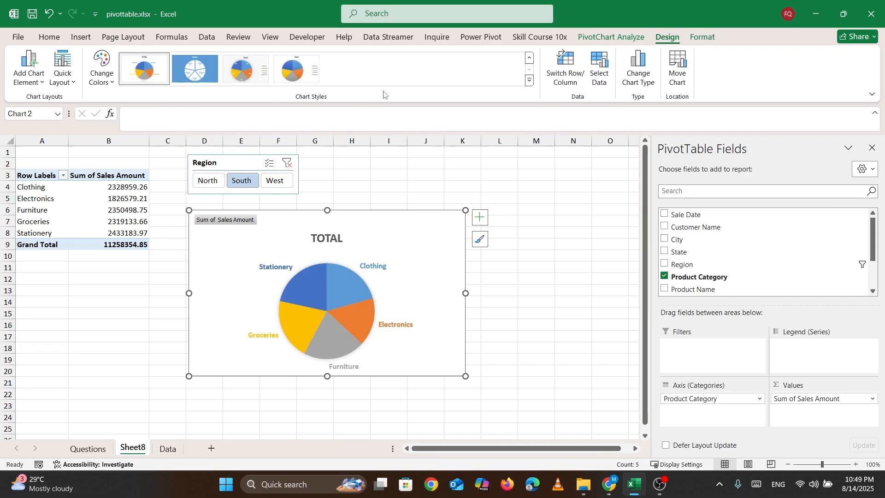
click(530, 59)
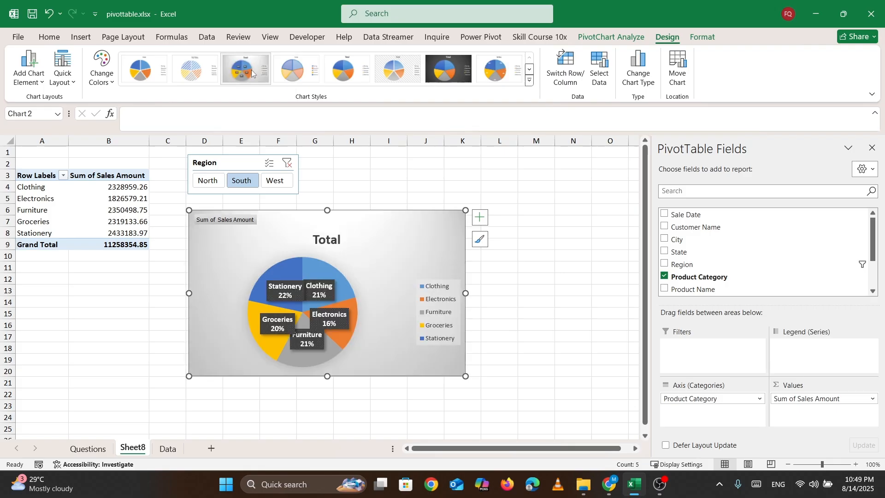
click(271, 182)
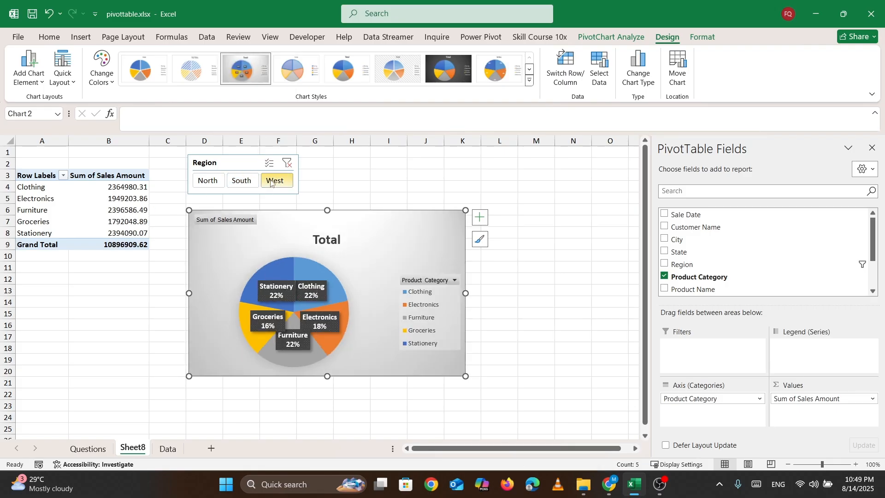
click(216, 183)
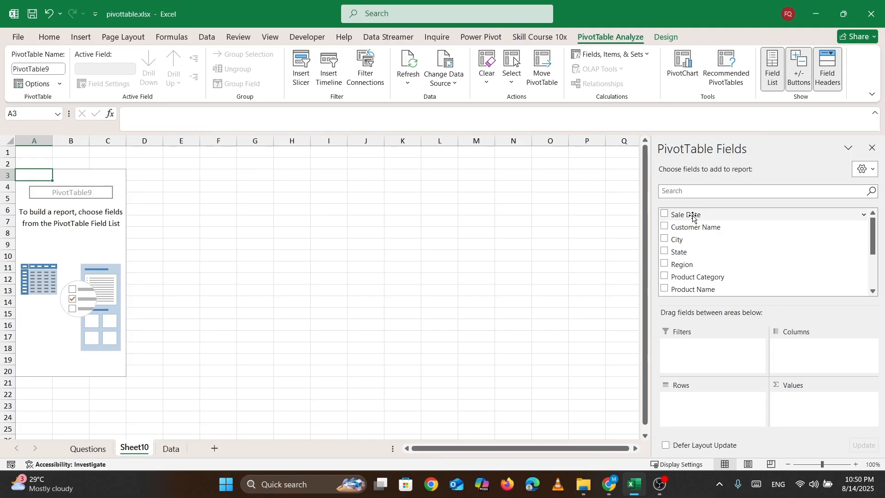
Add Sale Date to the rows of the new PivotTable and keep only its Months grouping
drag(691, 213, 717, 419)
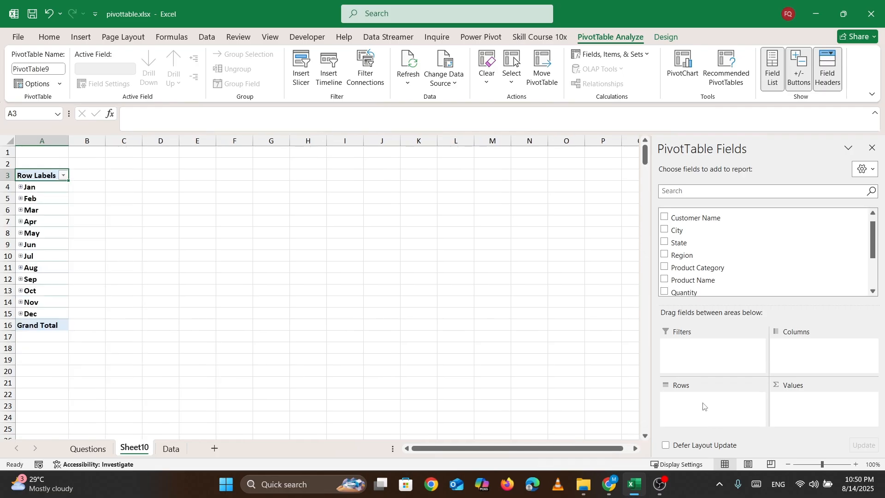
click(21, 186)
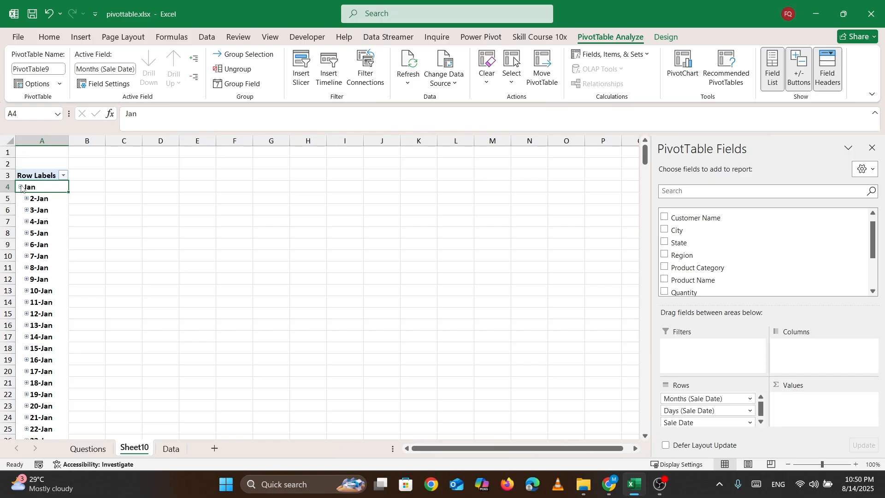
click(21, 187)
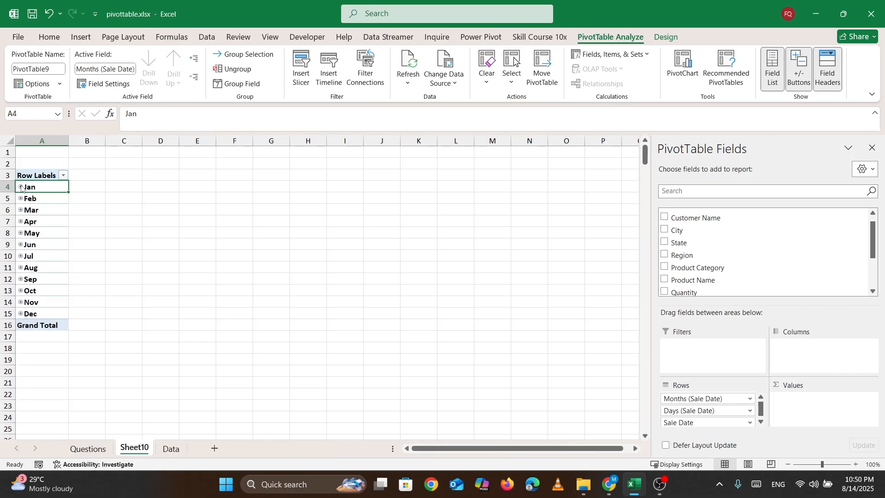
drag(676, 420, 583, 420)
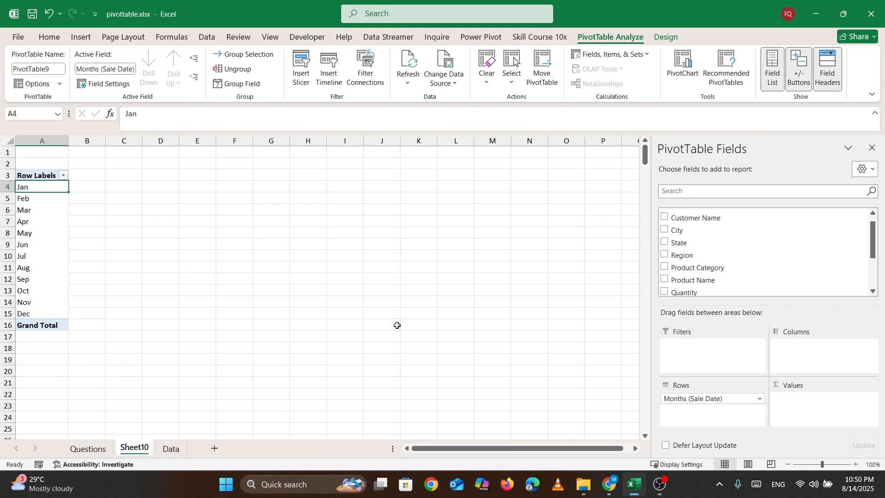
Sum Sales Amount by month in the PivotTable and insert a clustered column PivotChart for it
scroll(800, 233, down, 3)
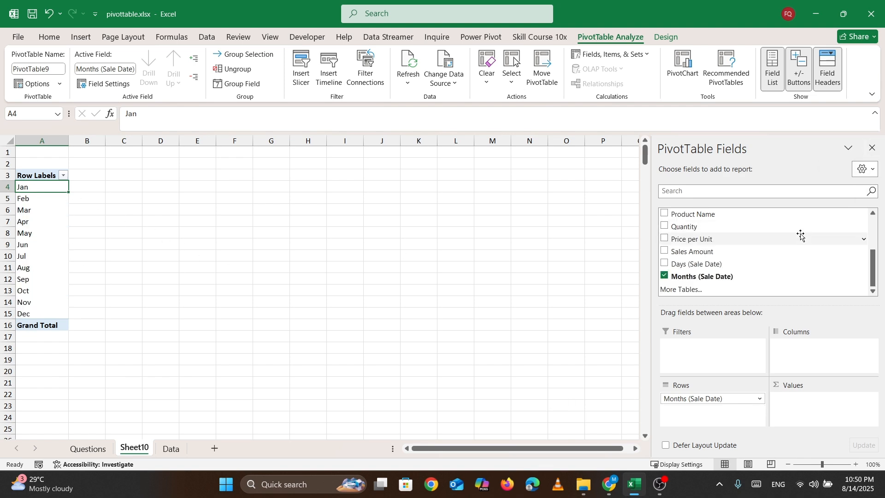
scroll(701, 262, up, 3)
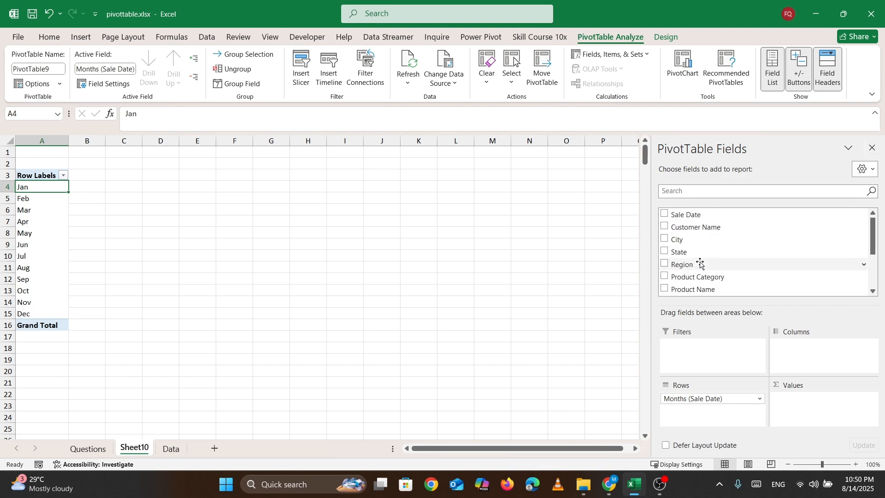
scroll(698, 260, down, 3)
drag(688, 251, 829, 412)
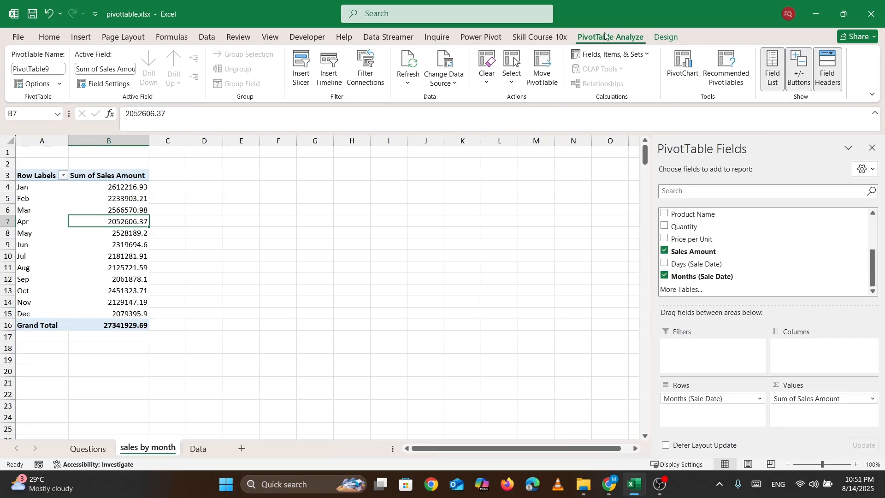
click(682, 69)
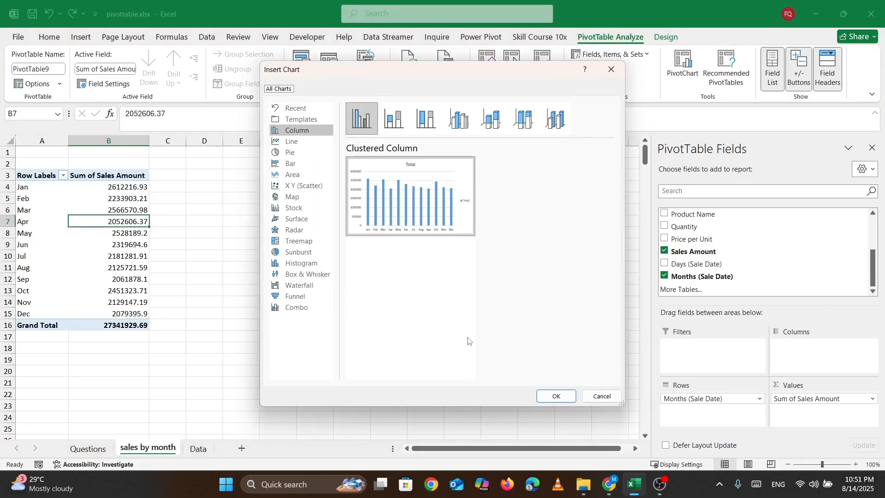
click(556, 396)
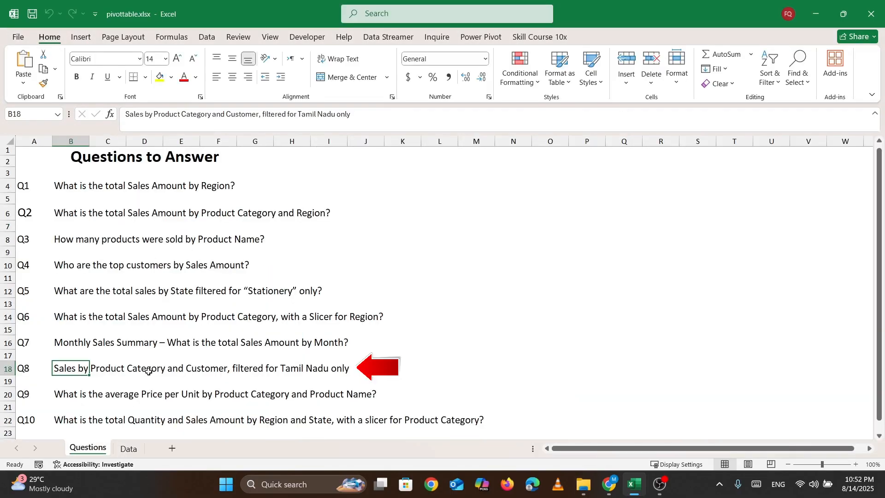
click(149, 371)
drag(73, 374, 201, 369)
click(96, 397)
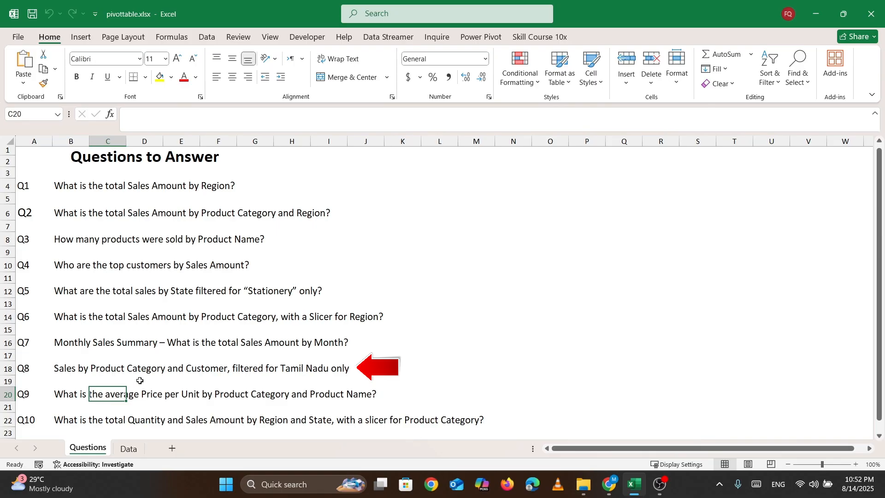
click(84, 380)
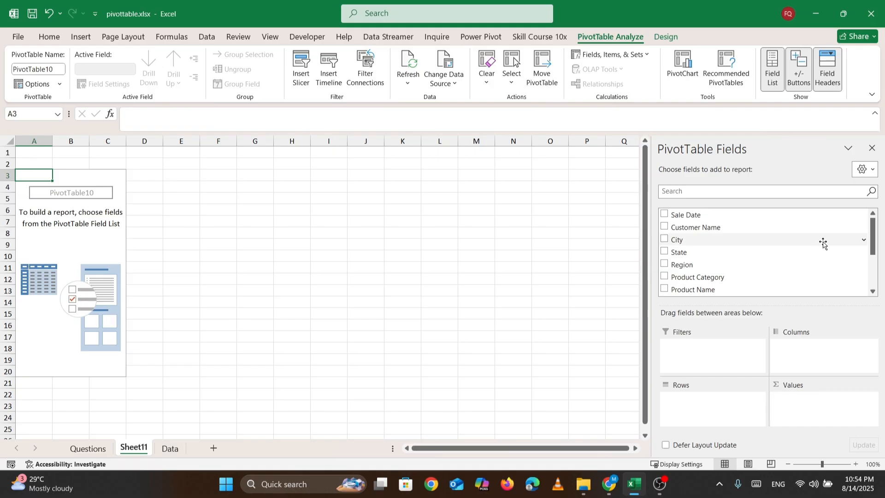
Build the new PivotTable with Customer Name in rows, Product Category in columns and the sum of Sales Amount as values
scroll(747, 244, down, 2)
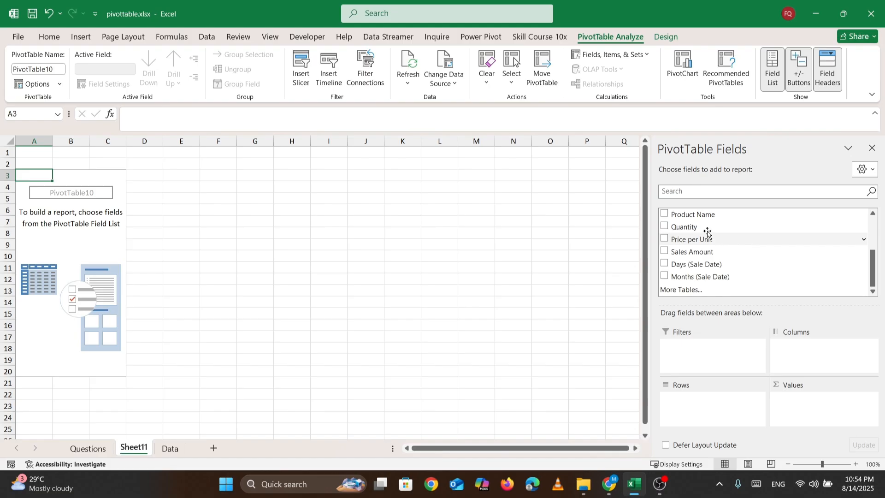
scroll(707, 235, up, 2)
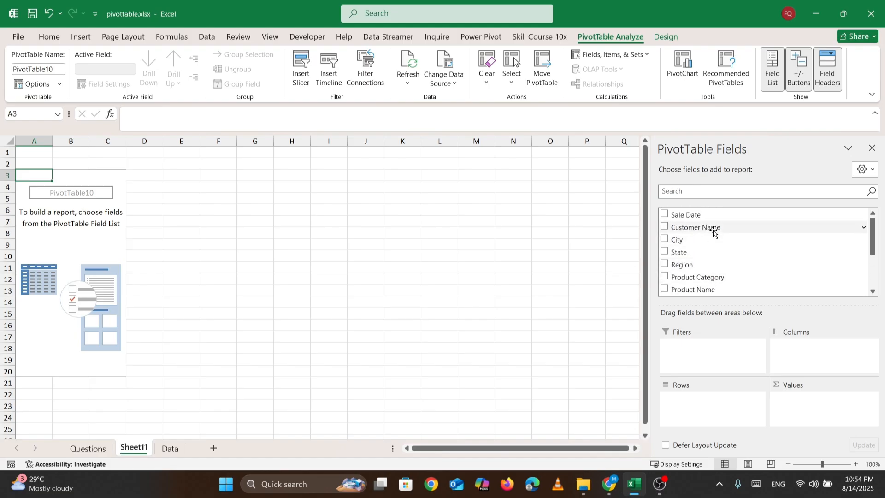
mouse_move(711, 227)
mouse_down()
mouse_move(711, 409)
mouse_move(705, 400)
mouse_up()
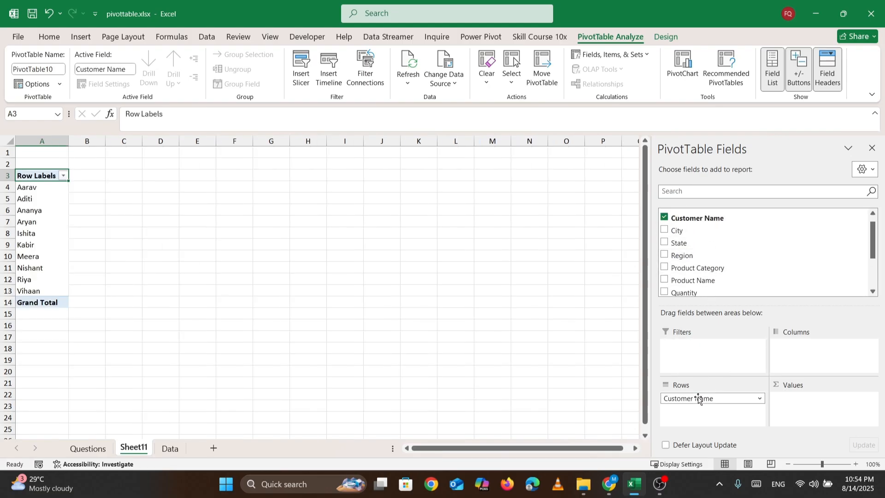
drag(688, 273, 836, 359)
scroll(736, 282, down, 2)
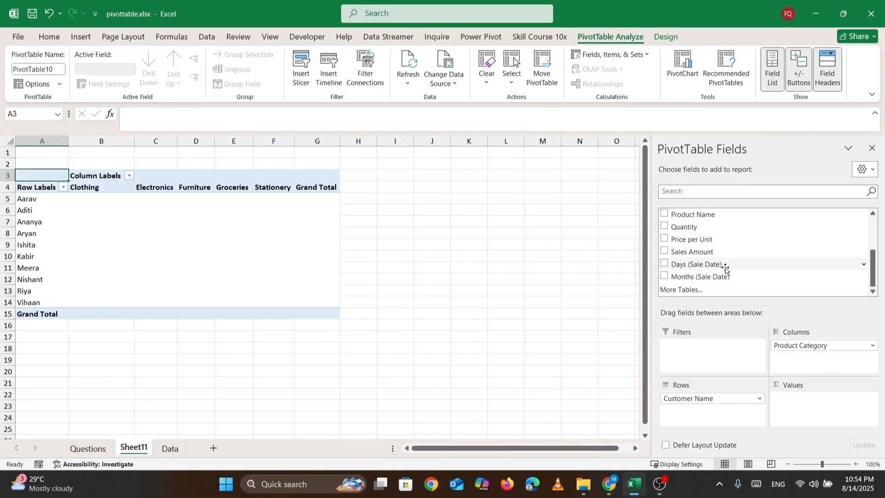
drag(690, 252, 809, 413)
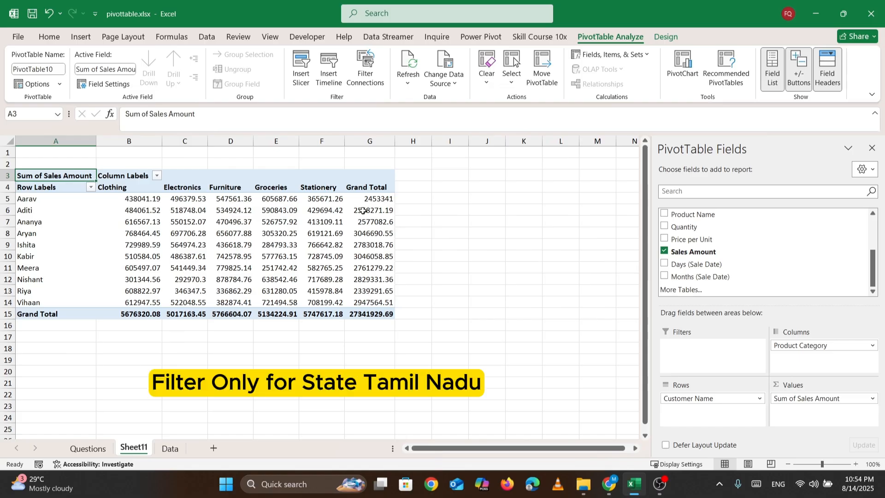
Add State as a report filter to the customer PivotTable and limit it to Tamil Nadu
scroll(723, 276, up, 2)
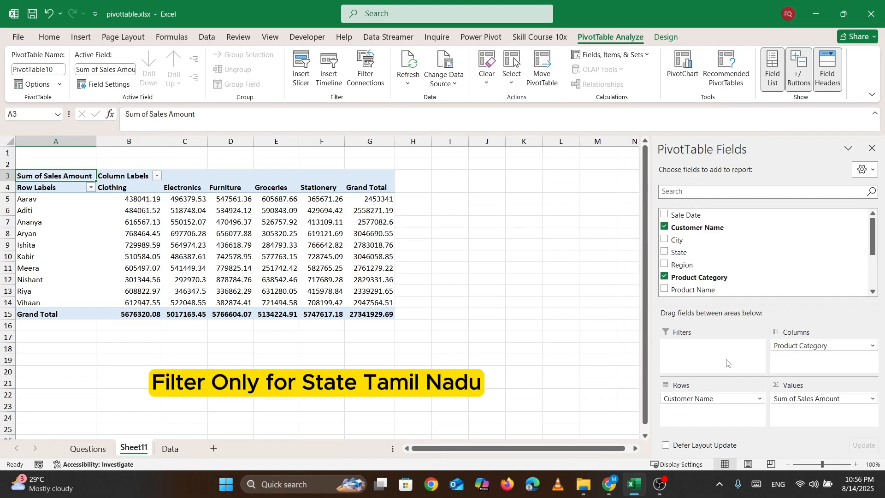
drag(684, 253, 717, 365)
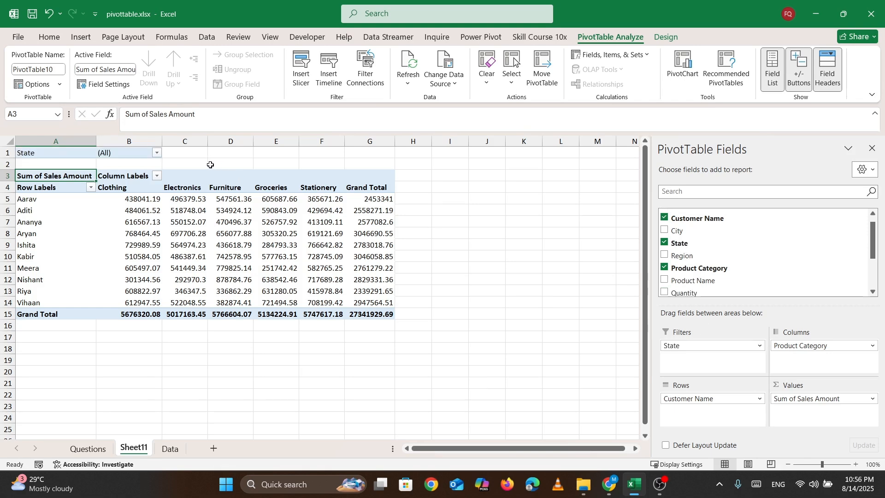
click(158, 153)
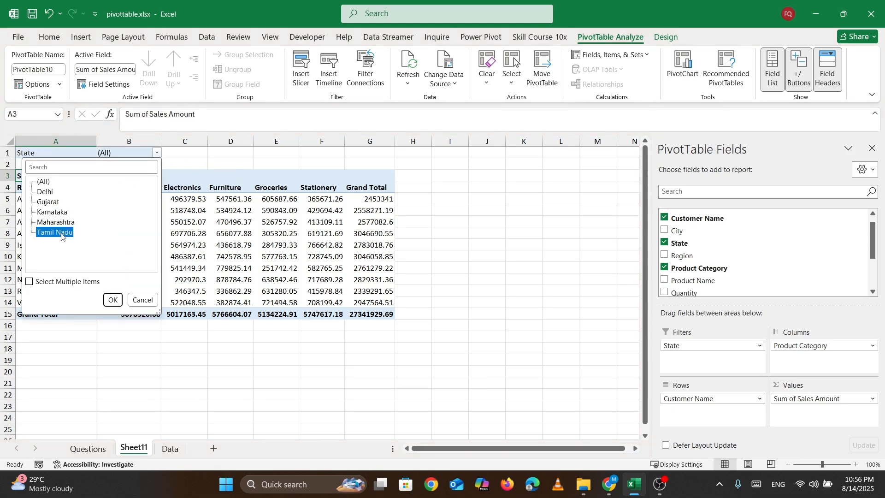
click(112, 299)
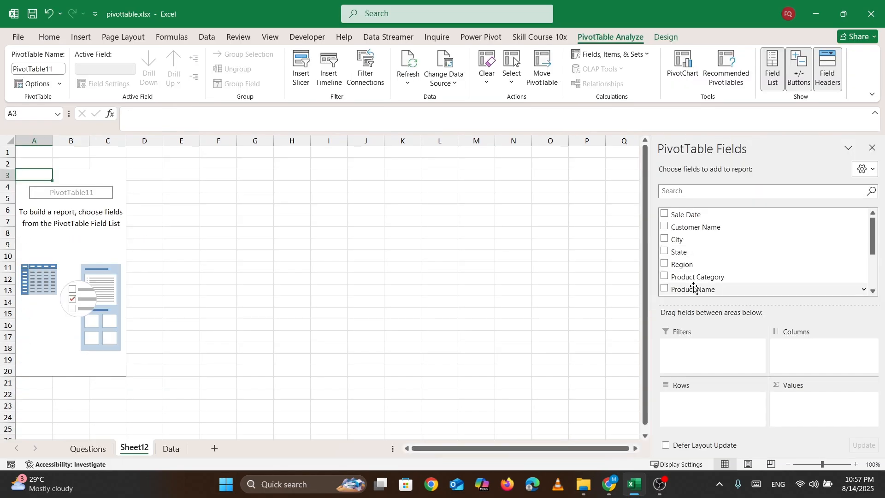
Build the new PivotTable with Product Name in rows, Product Category in columns and Price per Unit as values
drag(695, 289, 708, 409)
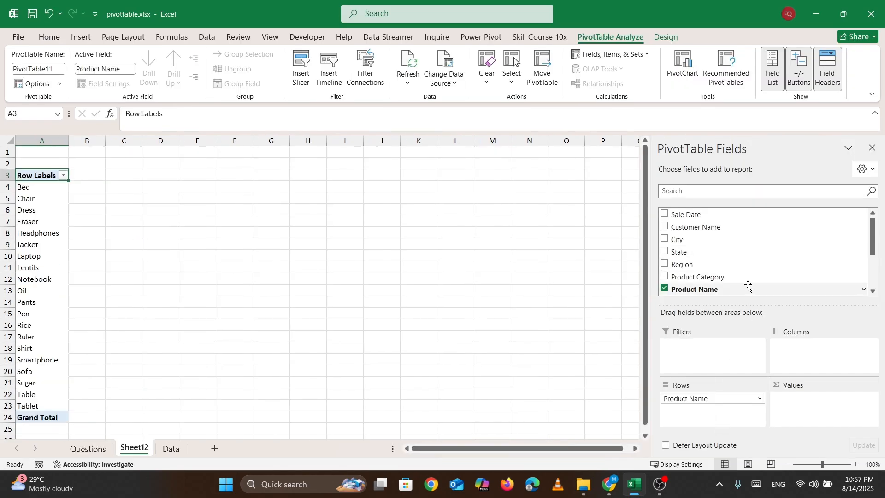
drag(706, 277, 819, 356)
scroll(760, 281, down, 3)
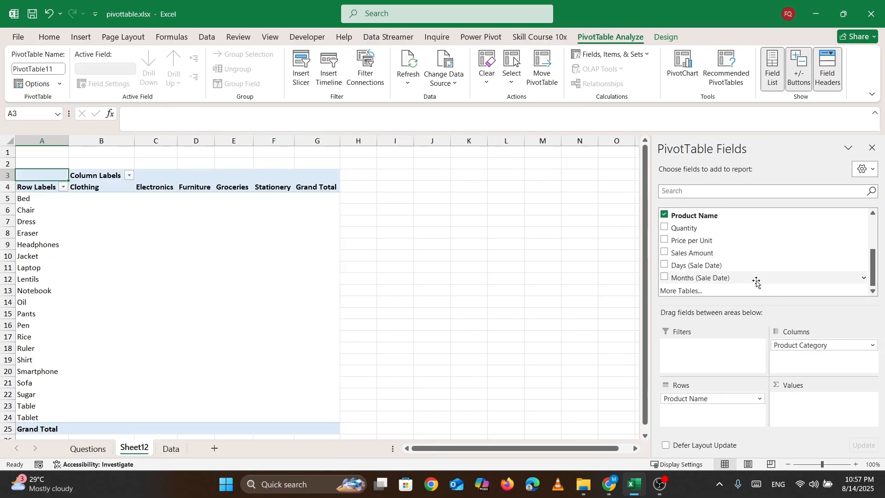
drag(695, 242, 799, 403)
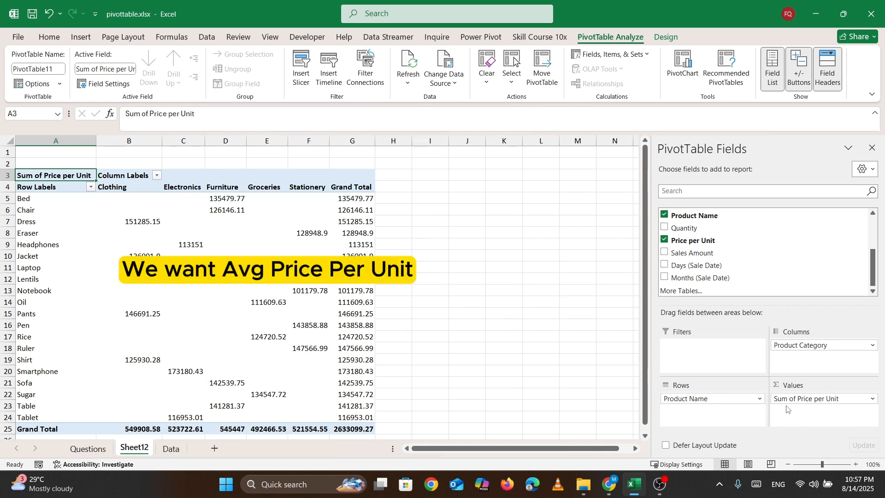
Summarize the Price per Unit values by Average instead of Sum
right_click(333, 208)
mouse_move(411, 365)
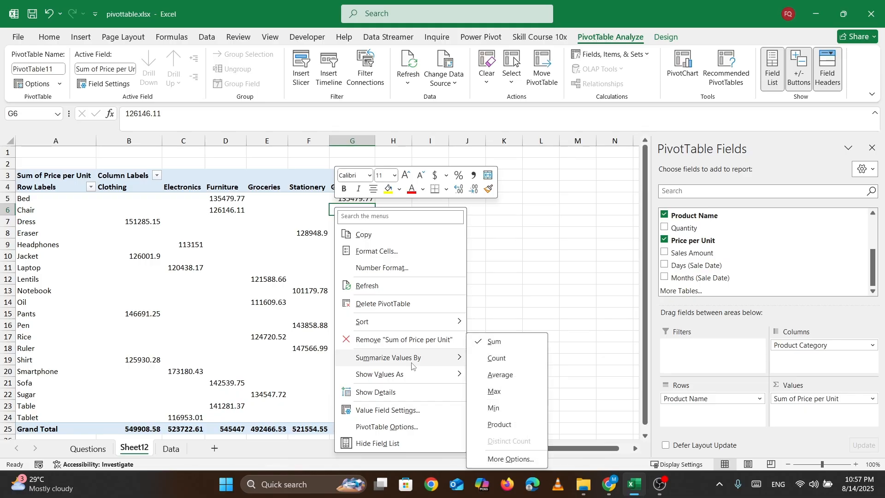
click(505, 375)
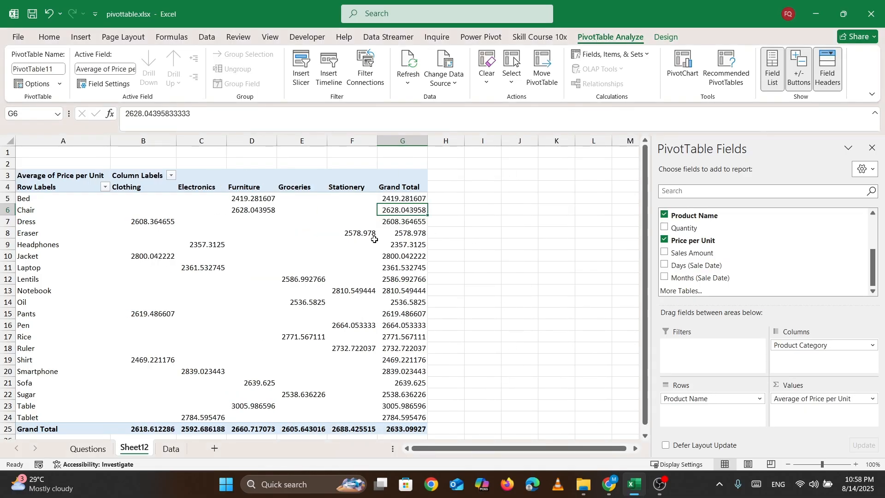
mouse_move(352, 237)
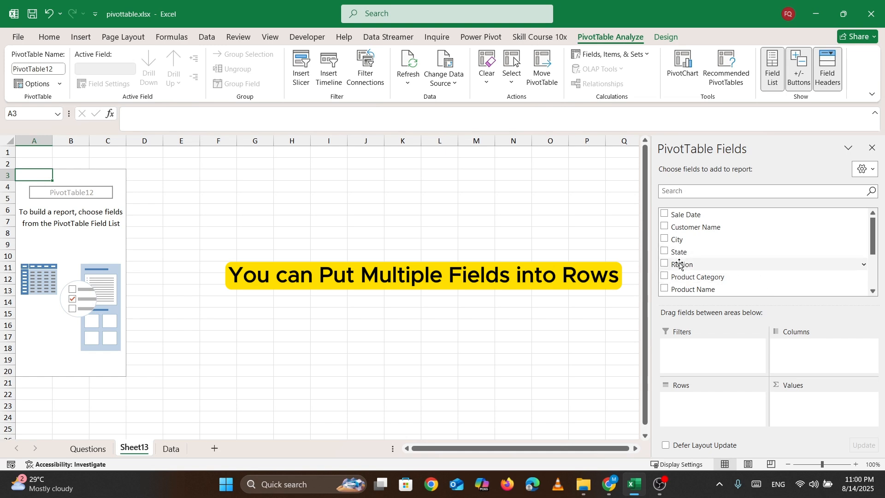
Add Region and, nested below it, State to the rows of the new PivotTable
drag(679, 264, 699, 405)
scroll(761, 251, up, 3)
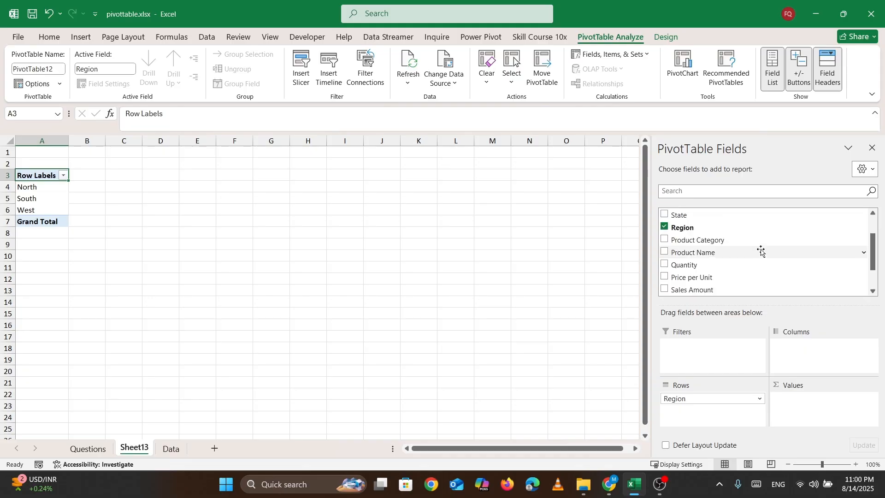
drag(681, 243, 699, 415)
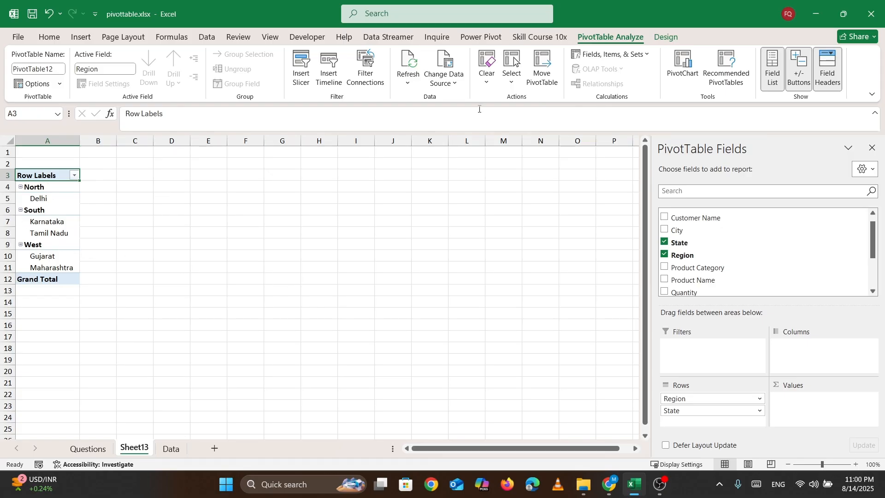
Show the Region and State PivotTable in Tabular Form
click(665, 37)
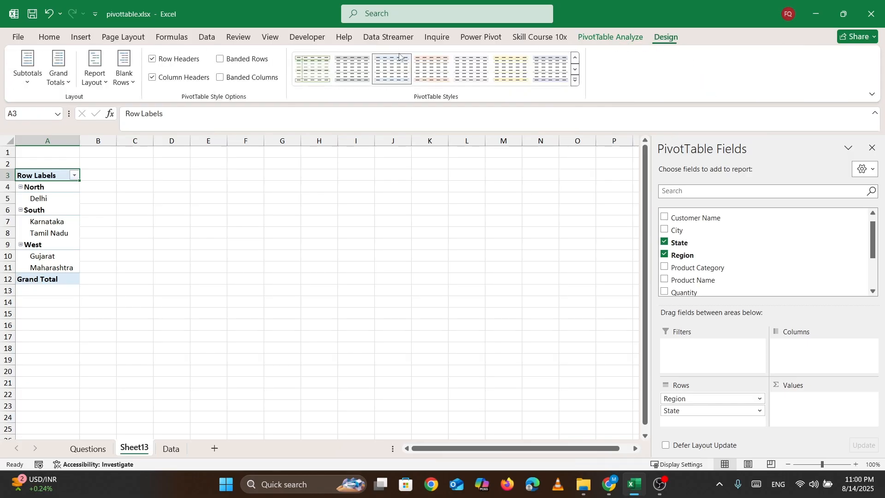
click(93, 79)
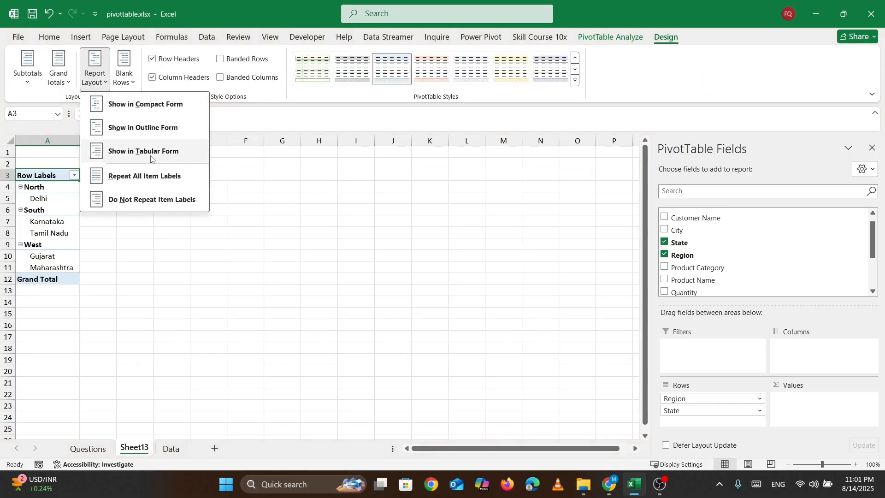
click(150, 152)
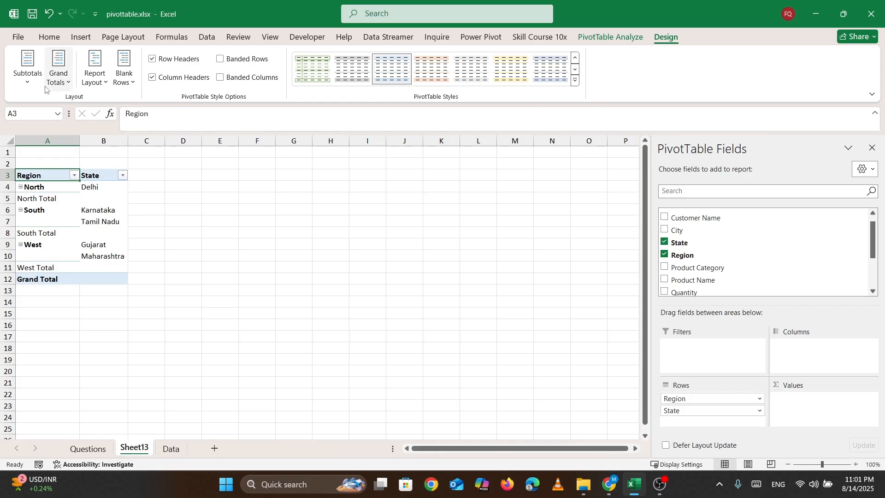
Turn off all subtotals in the Region and State PivotTable and add Quantity and Sales Amount as summed values
click(28, 69)
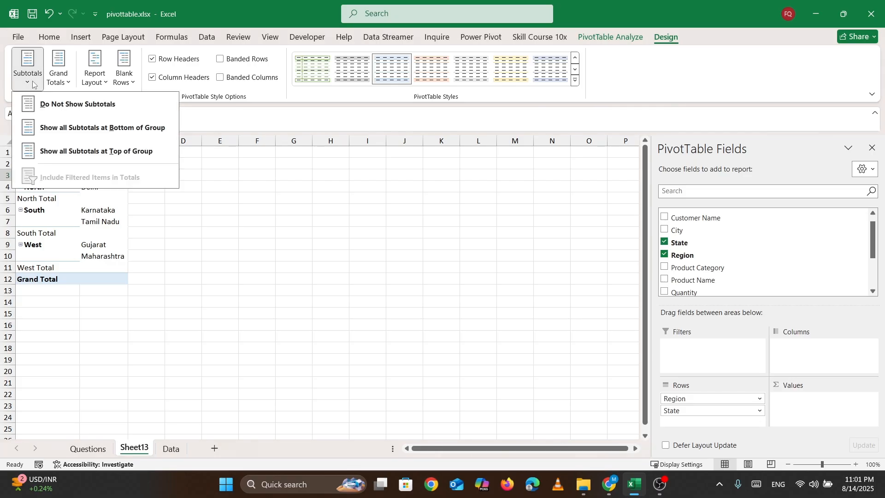
click(79, 106)
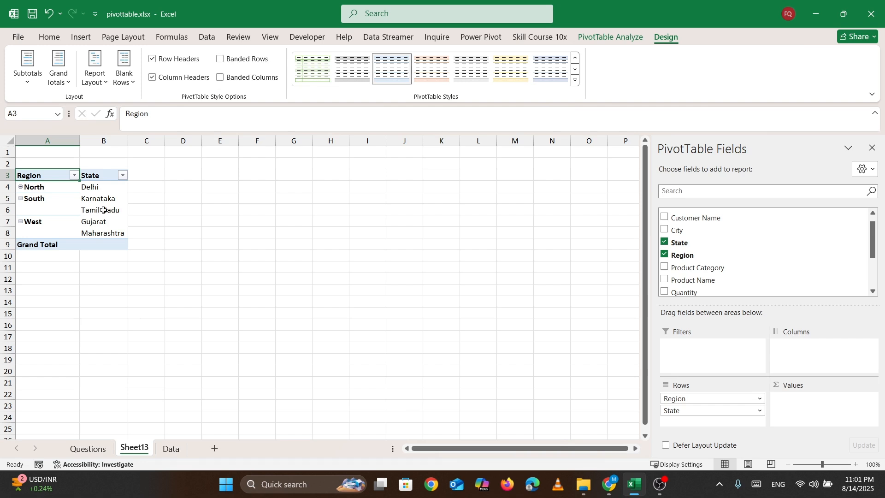
scroll(691, 260, down, 2)
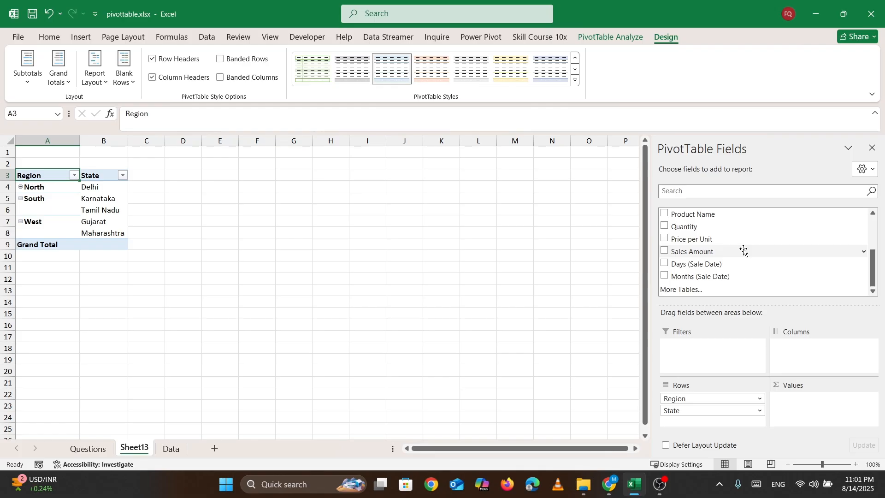
drag(682, 226, 808, 407)
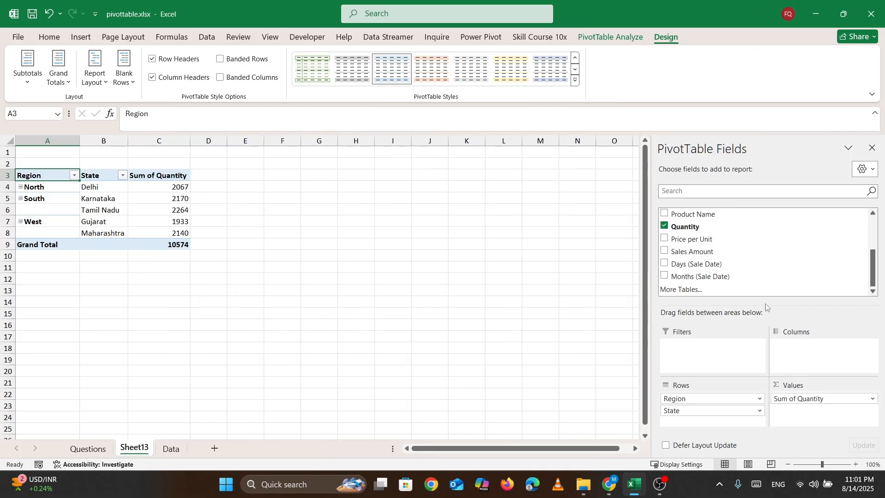
drag(695, 253, 828, 416)
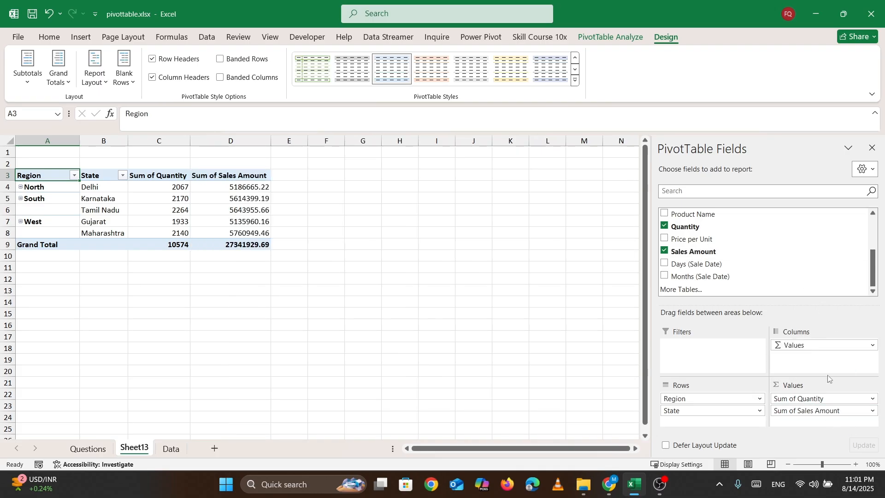
Add a slicer for the Region field and place it beside the PivotTable
scroll(740, 289, up, 3)
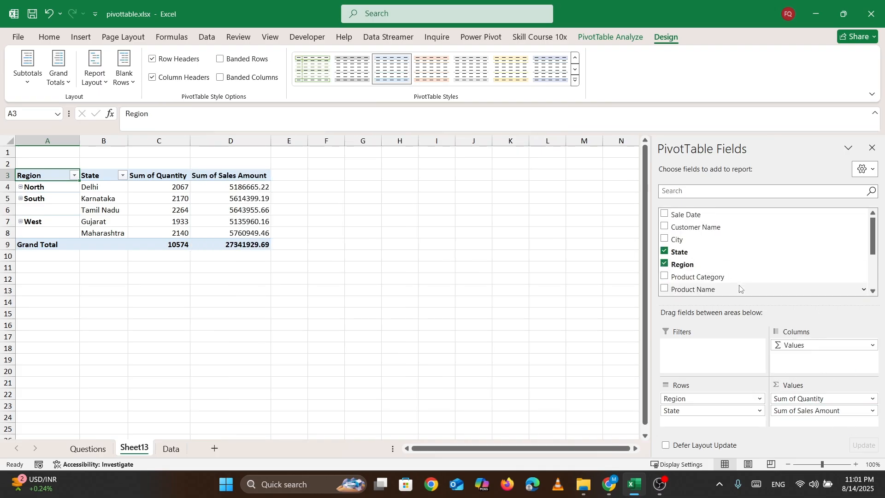
right_click(676, 265)
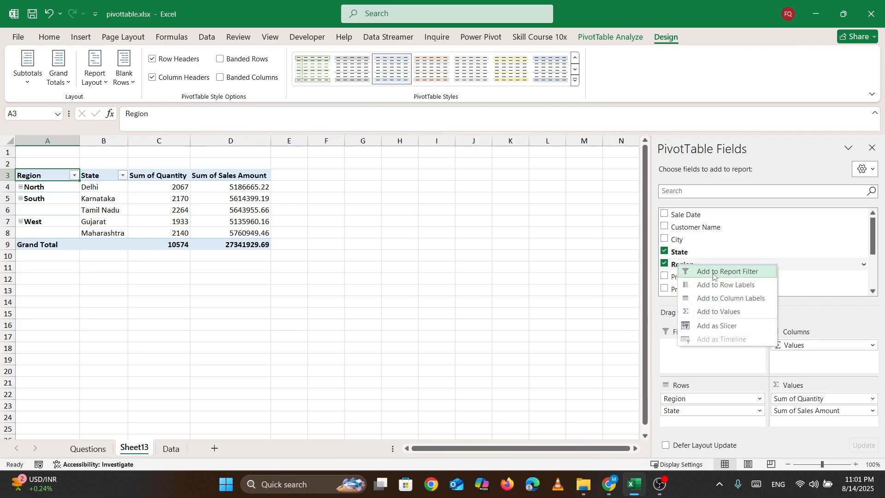
click(742, 326)
drag(341, 233, 377, 173)
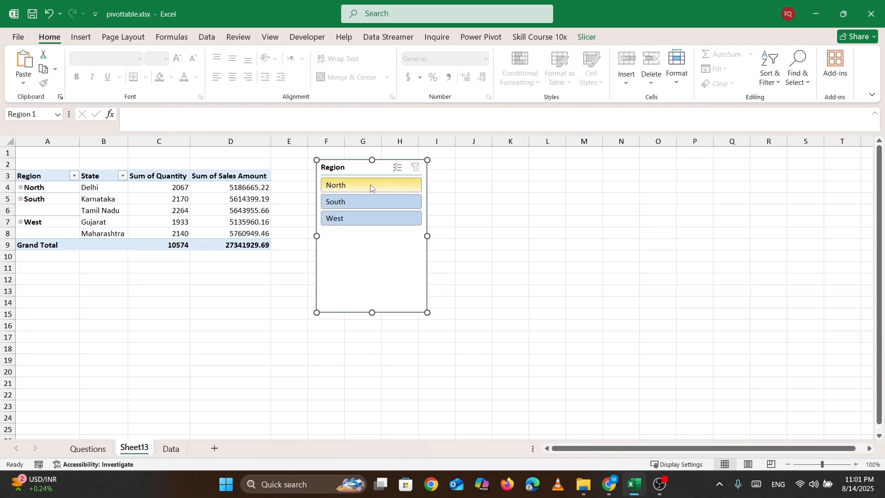
Filter the PivotTable with the Region slicer by North, South and West in turn
click(372, 185)
click(341, 202)
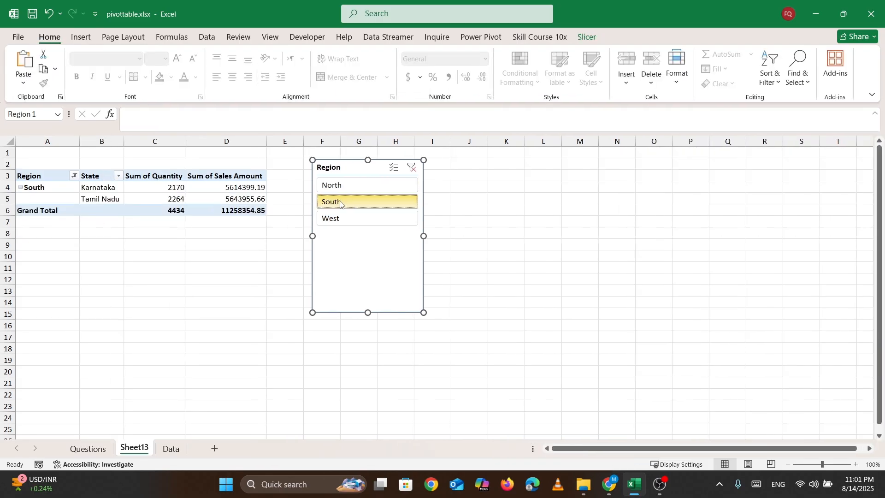
click(349, 219)
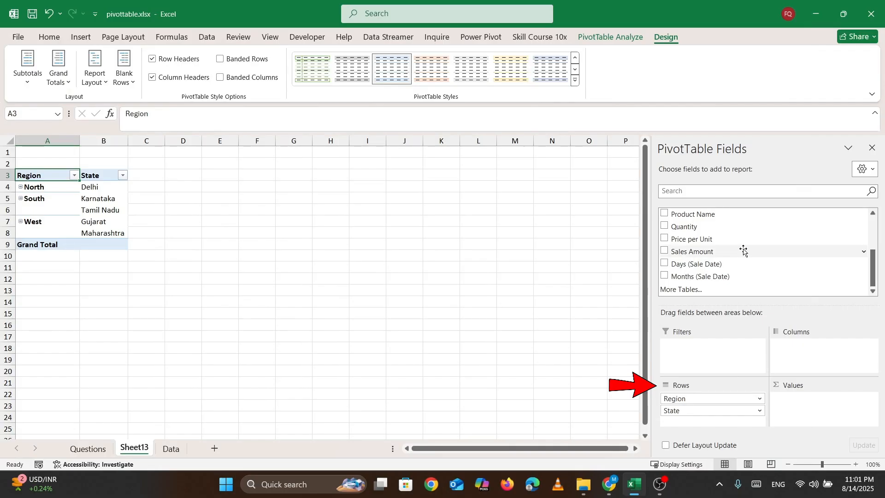
Add Quantity and Sales Amount to the values of the Region and State PivotTable and insert a Region slicer
drag(684, 227, 809, 410)
drag(692, 251, 806, 417)
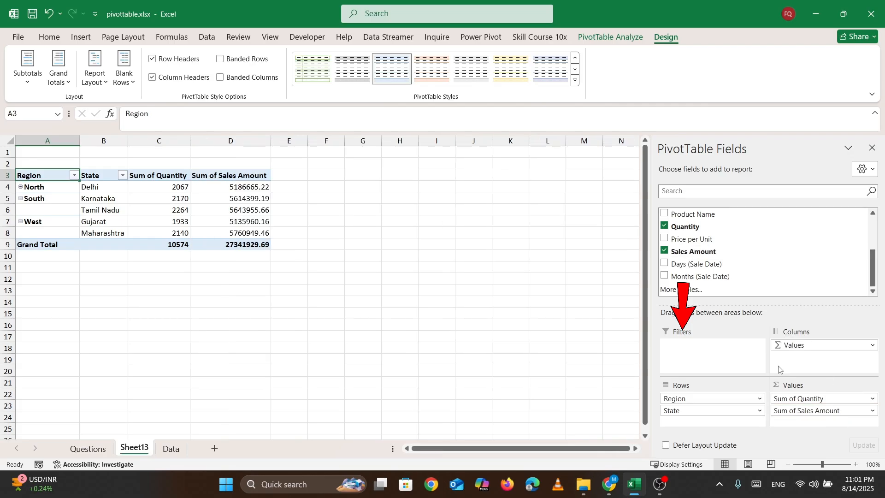
scroll(737, 253, up, 3)
right_click(678, 264)
click(717, 326)
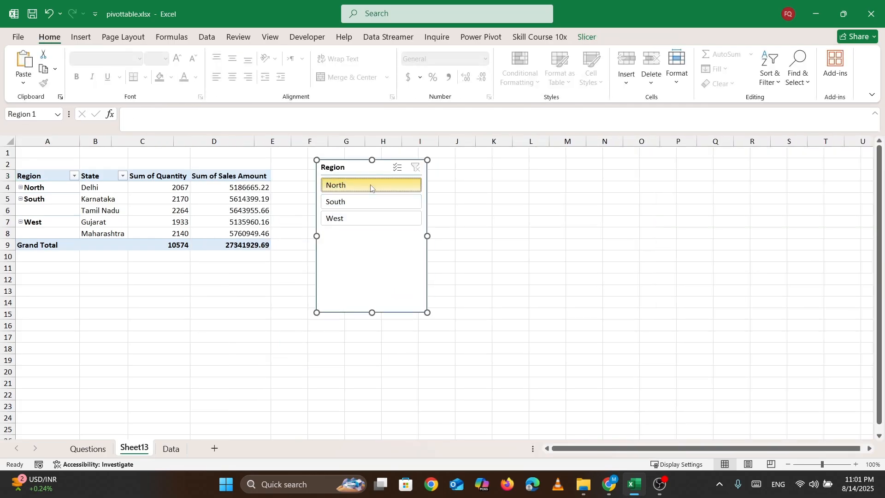
Use the Region slicer to show South and finally only West, and return to the Questions sheet
click(349, 203)
click(366, 218)
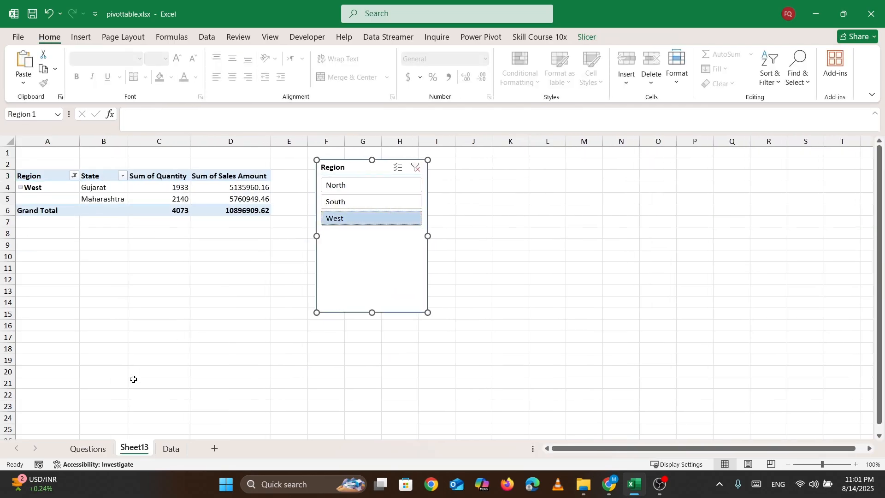
click(88, 448)
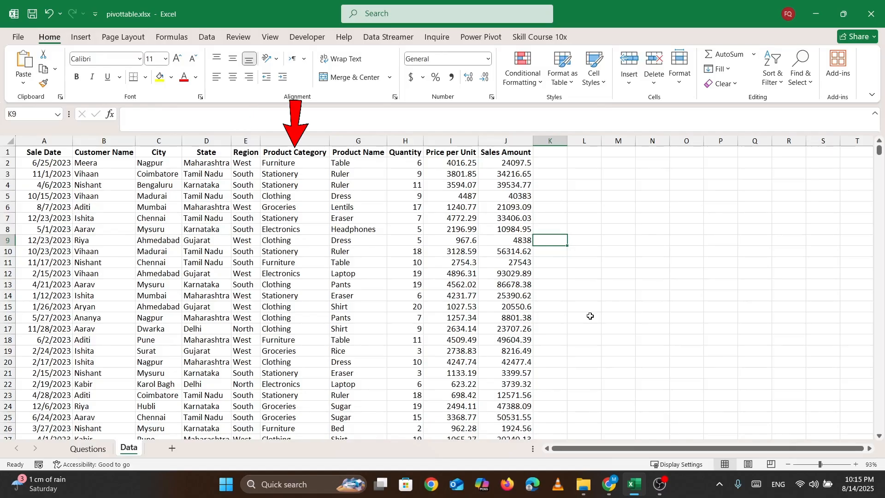